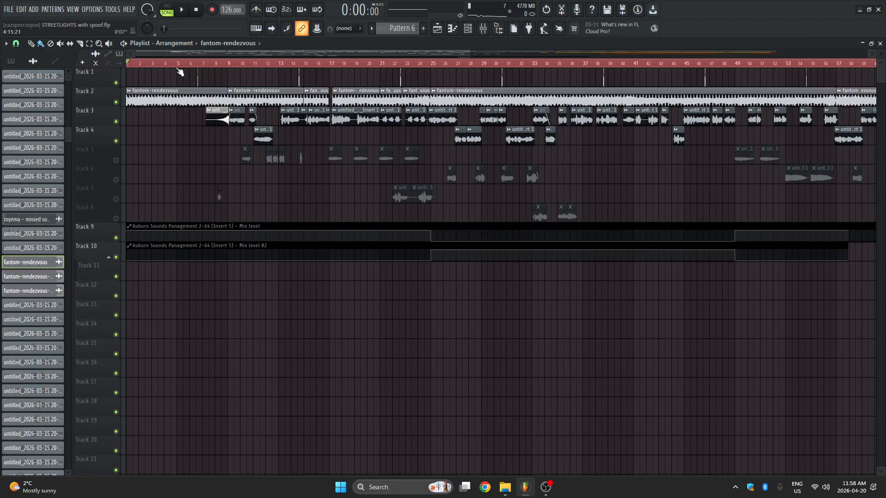
Look over the full song arrangement in the playlist, from the opening bars to the last clips
scroll(181, 64, down, 4)
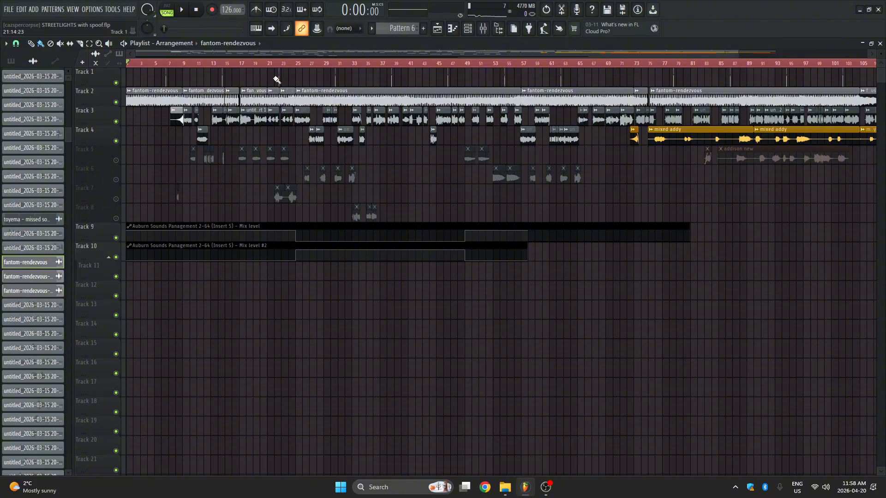
scroll(281, 64, down, 2)
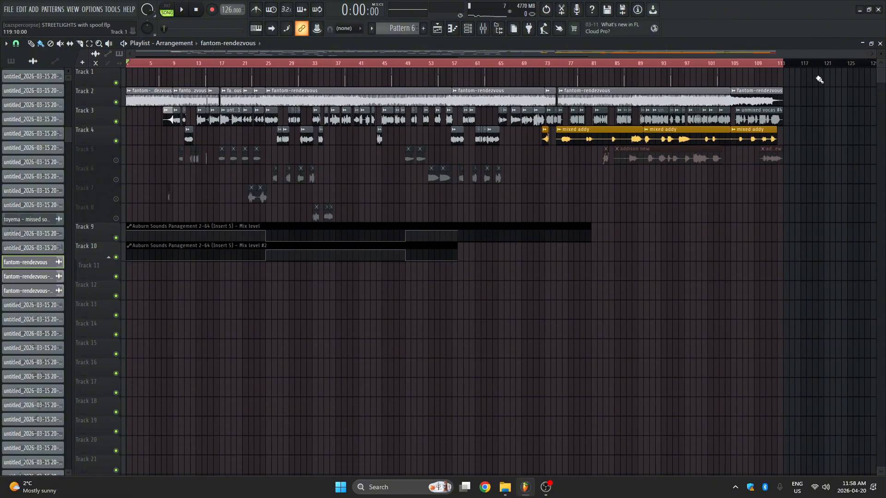
click(544, 62)
drag(823, 76, 8, 296)
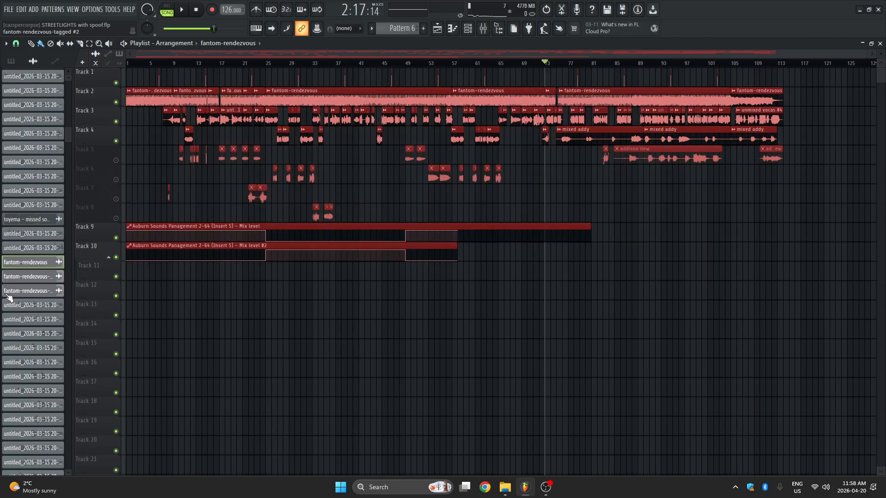
click(413, 214)
right_click(414, 214)
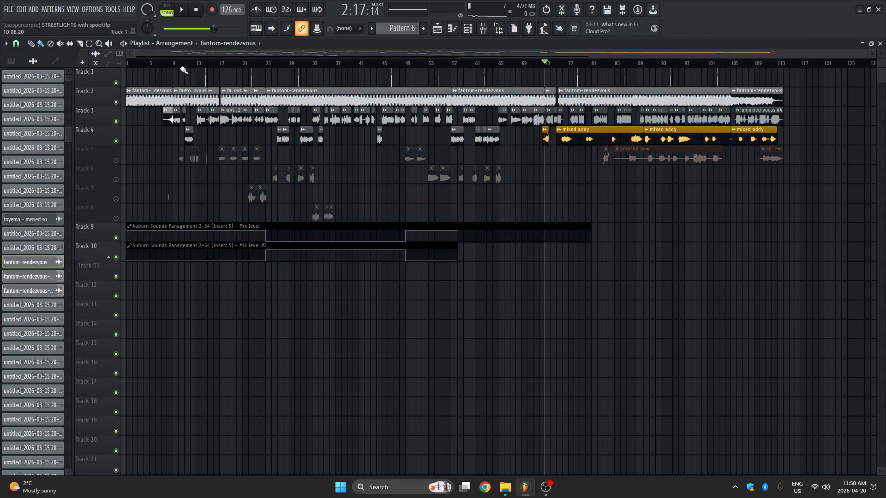
click(162, 63)
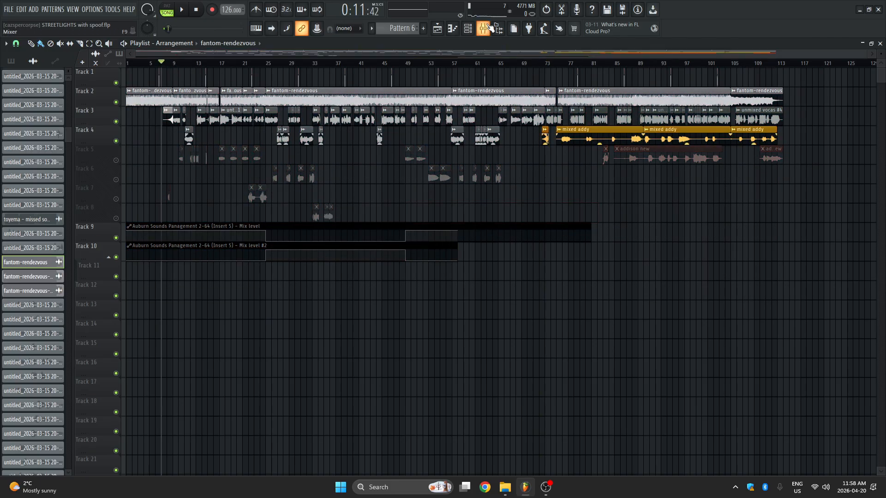
key(F9)
key(F5)
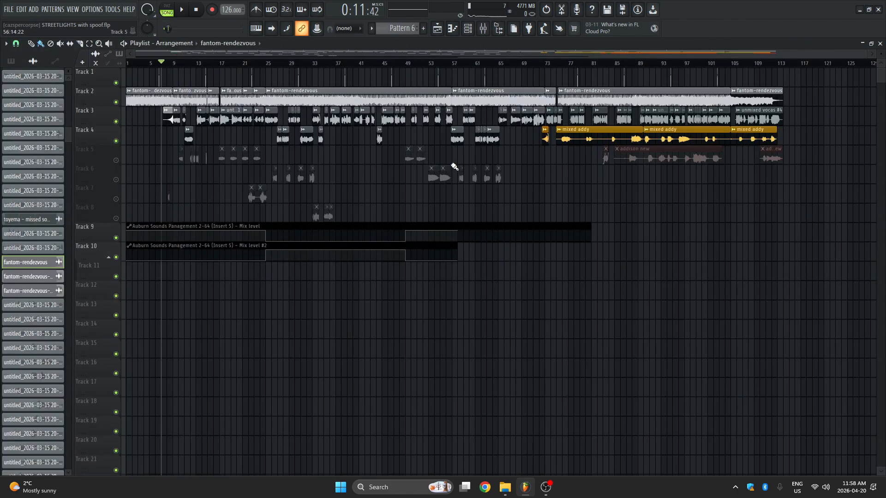
Unmute playlist tracks 5 to 8 and place the playhead at bar 9
drag(825, 80, 555, 192)
scroll(129, 68, up, 5)
scroll(294, 69, up, 3)
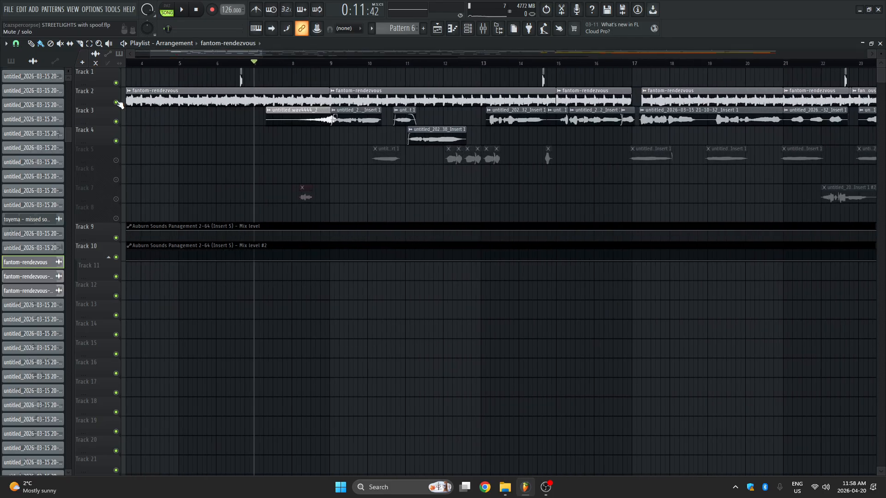
right_click(116, 102)
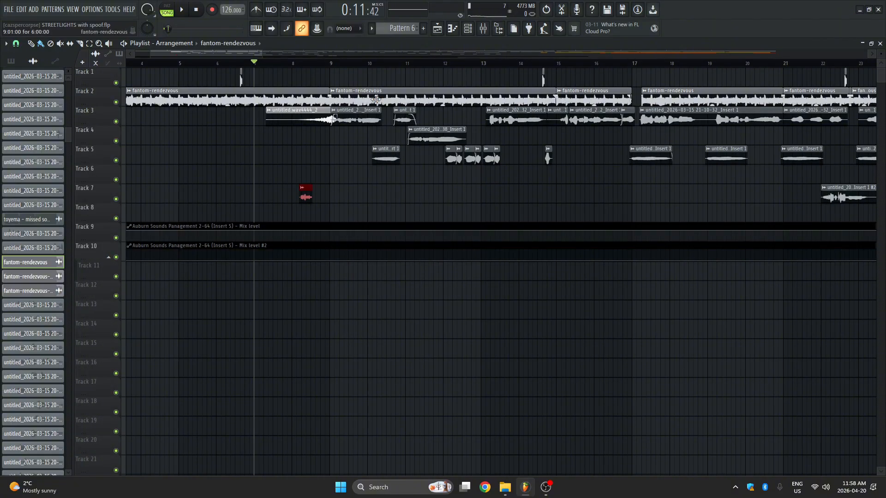
click(325, 63)
Set the Retune Speed of Auto-Tune Pro on mixer Insert 1 to 0
click(483, 28)
click(54, 148)
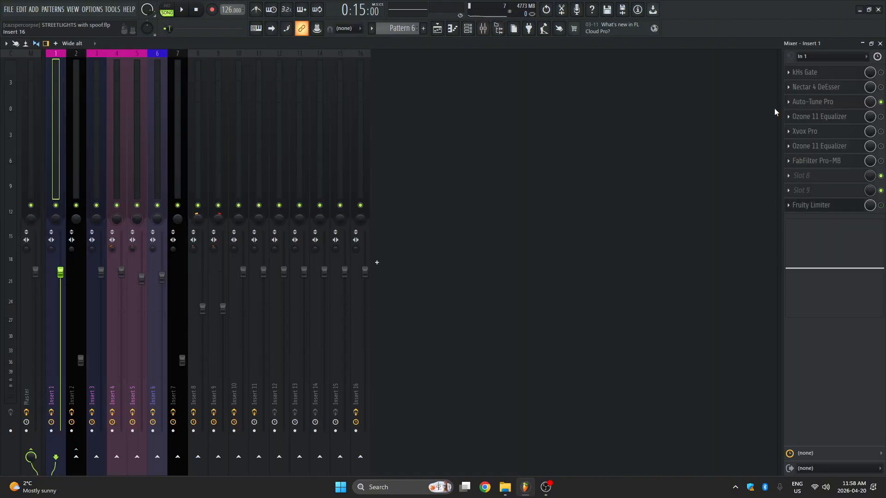
click(846, 102)
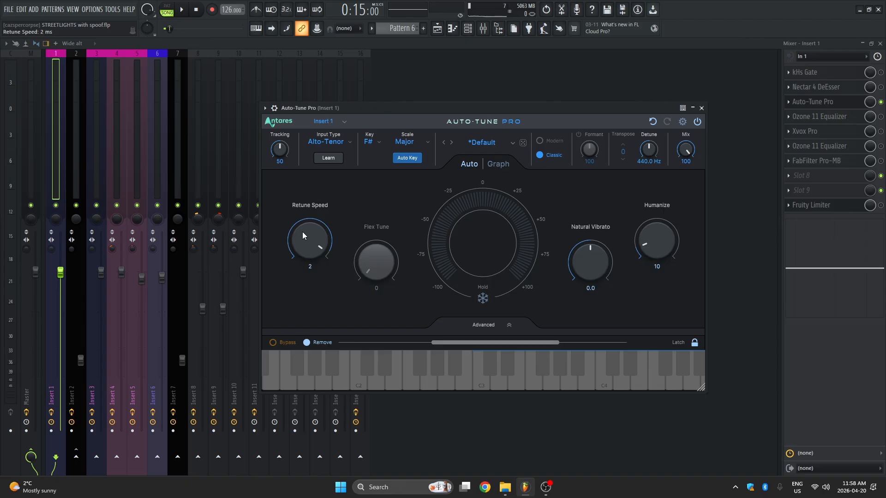
click(701, 108)
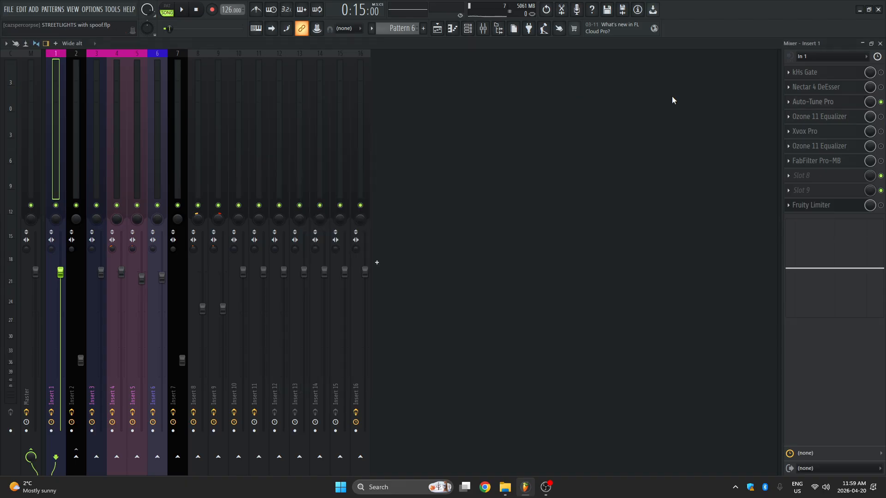
Play the vocal briefly from bar 9 while watching the mixer and playlist, and stop playback
key(space)
click(483, 28)
click(483, 29)
key(space)
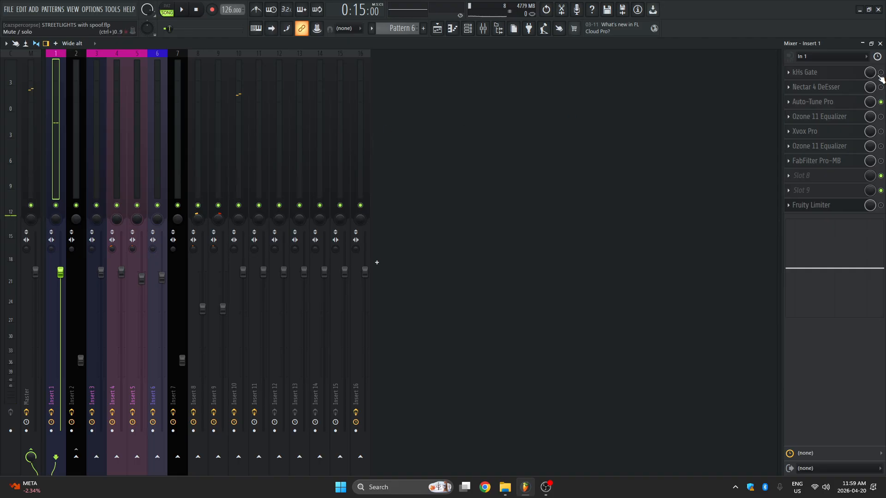
Inspect the kHs Gate and Nectar 4 DeEsser settings on Insert 1
click(838, 73)
drag(107, 149, 533, 123)
click(836, 87)
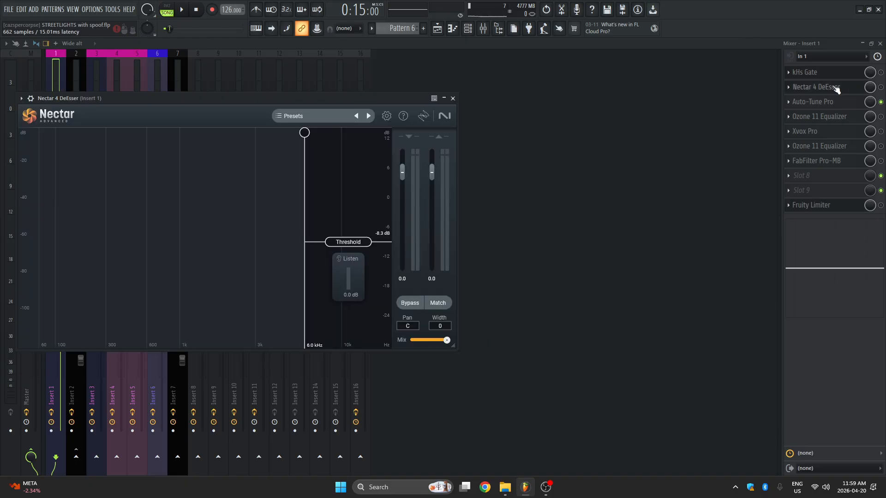
drag(237, 97, 420, 85)
click(635, 87)
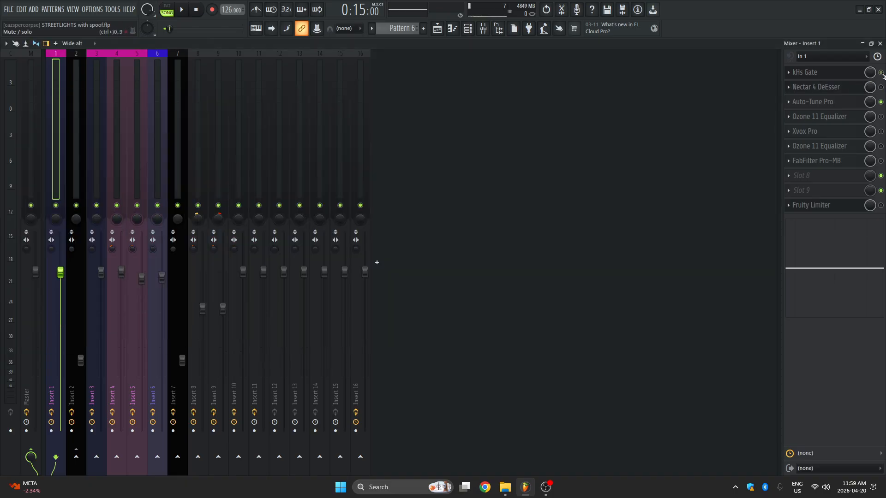
Enable kHs Gate and Nectar 4 DeEsser on Insert 1, review their settings and close the plugin windows
click(821, 98)
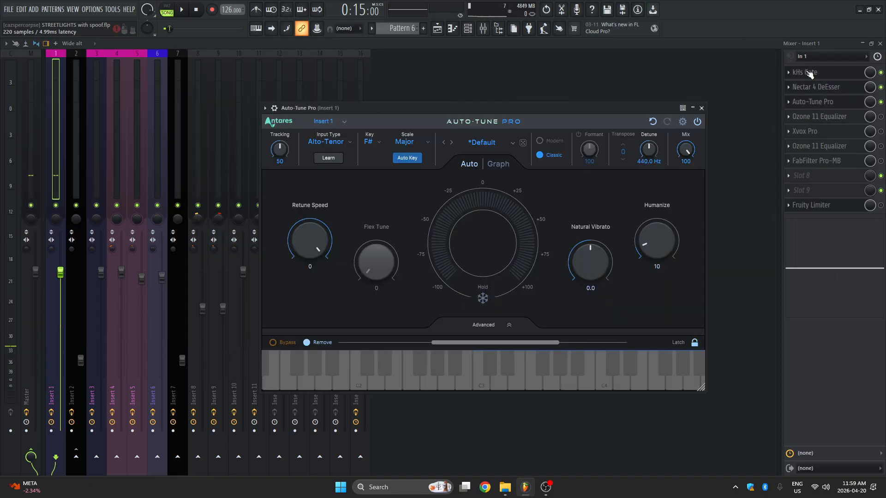
click(808, 73)
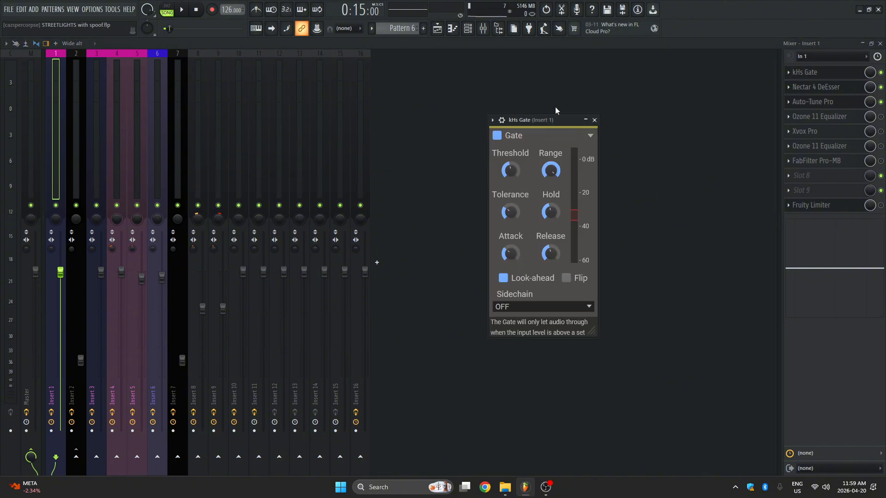
drag(561, 120, 598, 108)
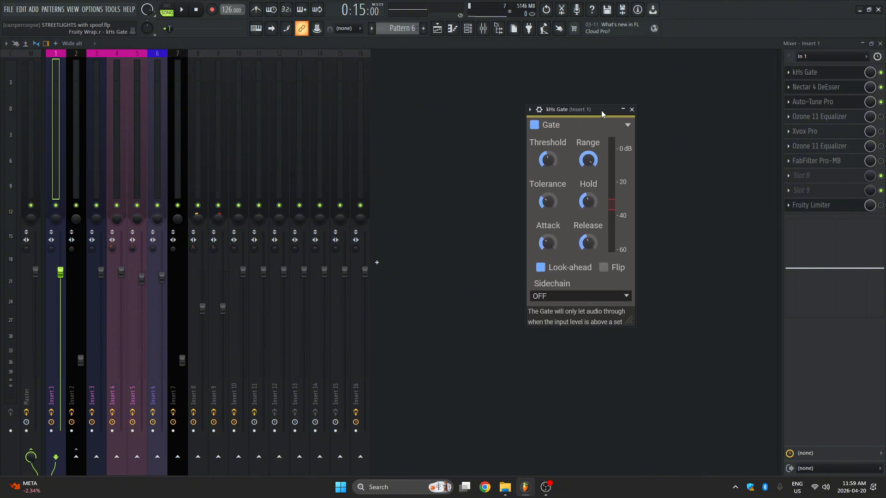
click(819, 87)
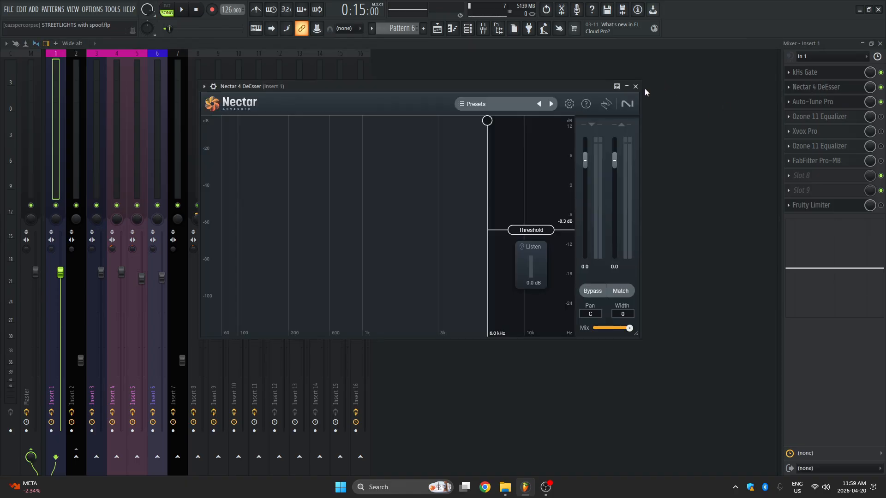
key(Escape)
key(Escape)
key(Escape)
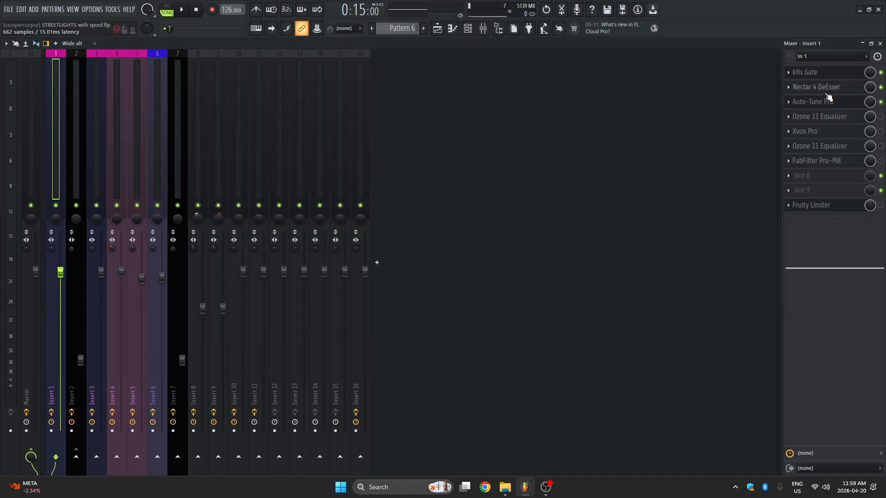
key(Escape)
Lower the Insert 10 fader and mute Inserts 4 and 5 while the song plays
key(space)
key(F9)
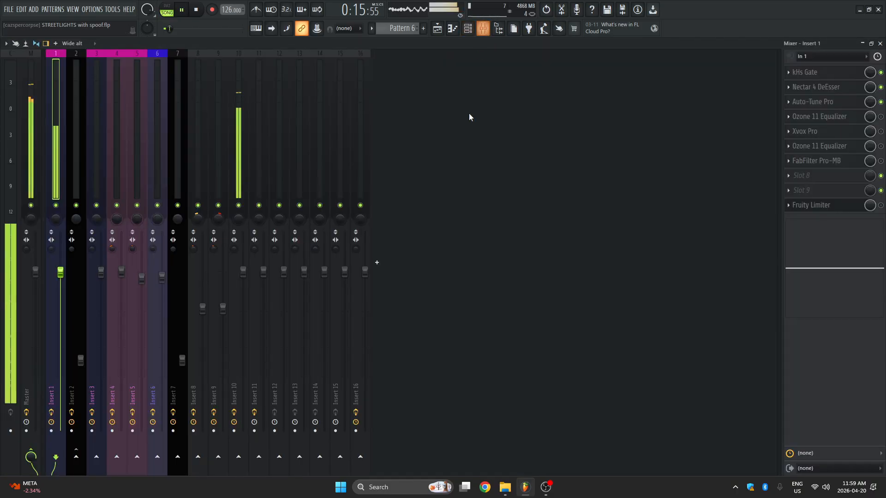
drag(243, 280, 248, 333)
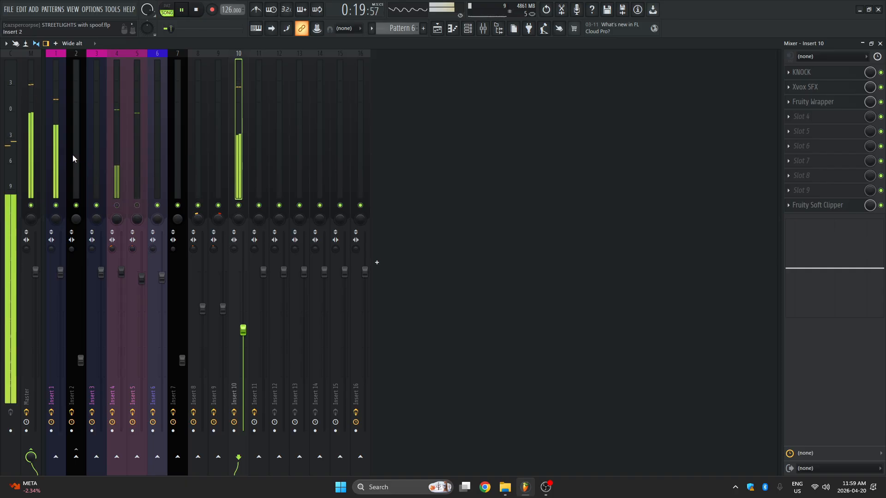
Select Insert 1 and listen to its vocal, following playback in both the mixer and the playlist
click(59, 153)
key(F9)
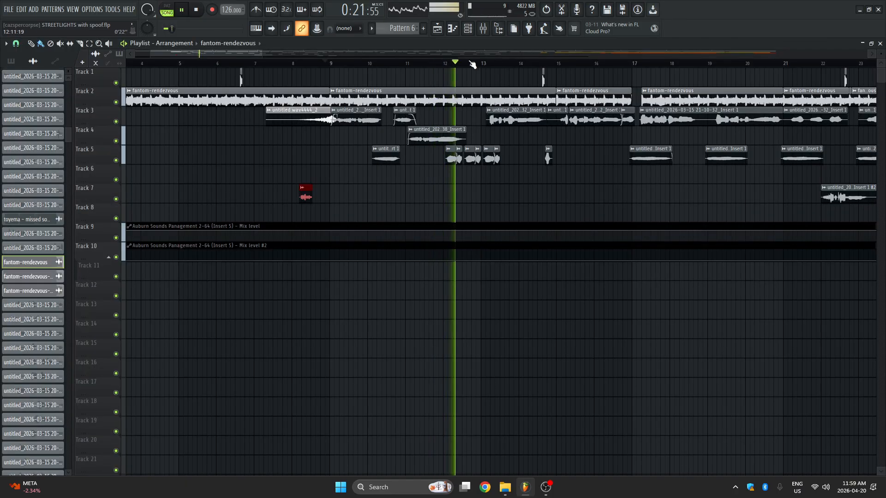
key(F9)
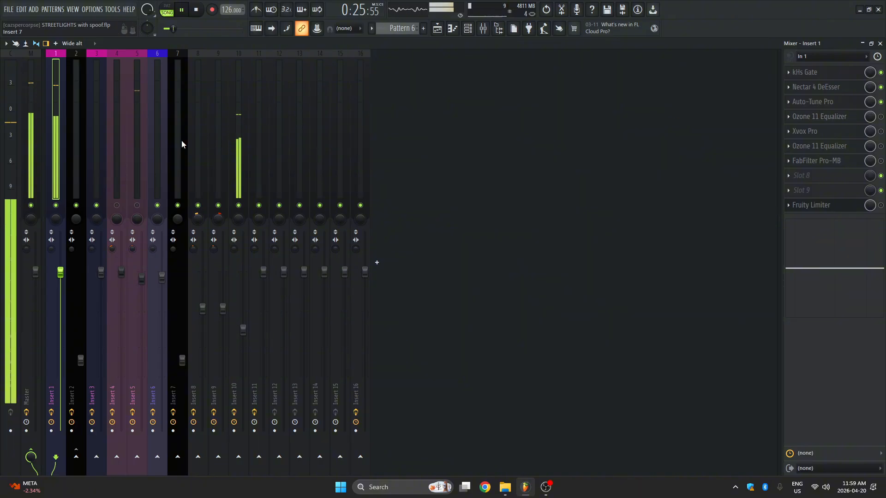
key(F9)
key(space)
Place the playhead near bar 17, and enable and open the first Ozone 11 Equalizer on Insert 1
scroll(484, 65, down, 6)
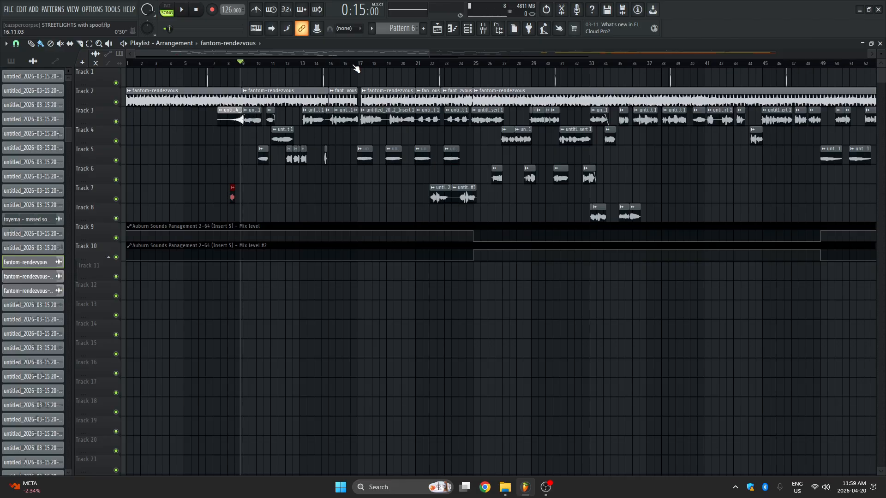
click(358, 65)
click(483, 29)
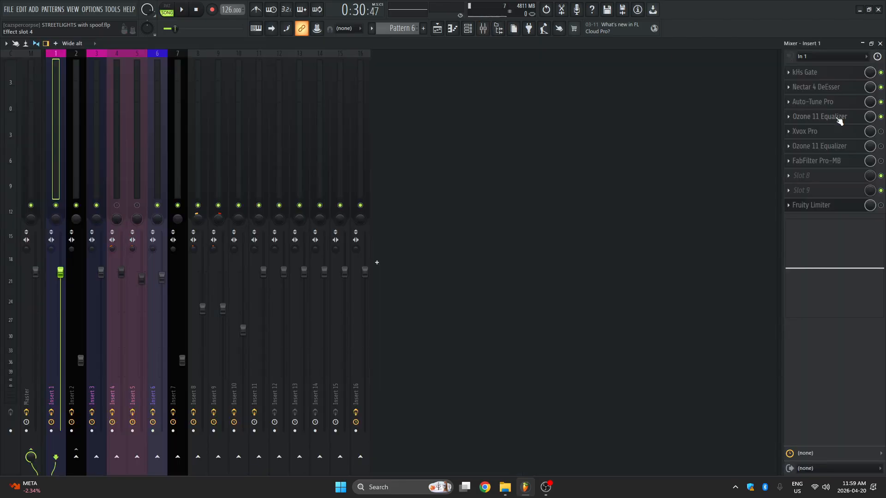
click(838, 118)
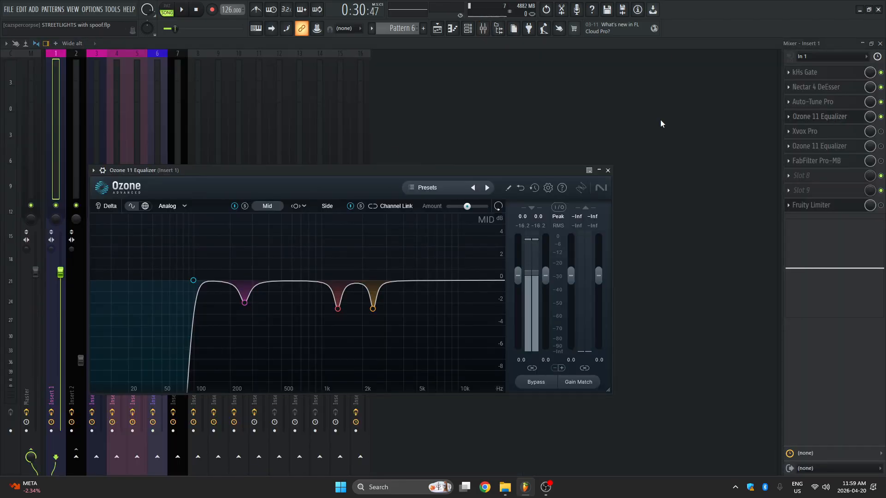
drag(308, 171, 462, 90)
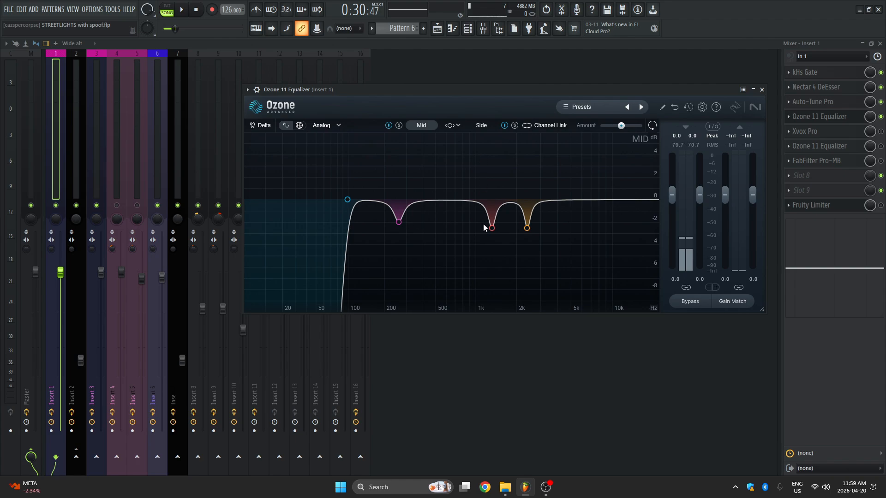
Mute Insert 10 and audition the equalizer's 2408 Hz bell cut in solo during playback
mouse_move(529, 229)
click(493, 179)
key(space)
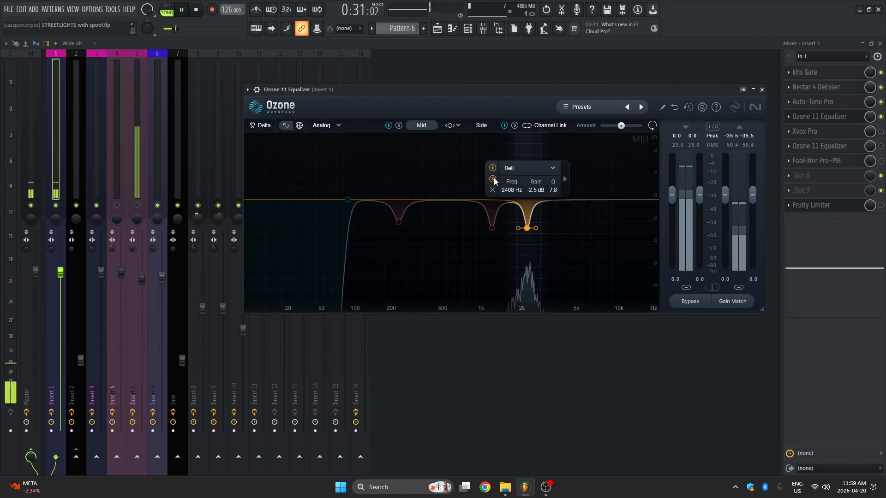
click(238, 205)
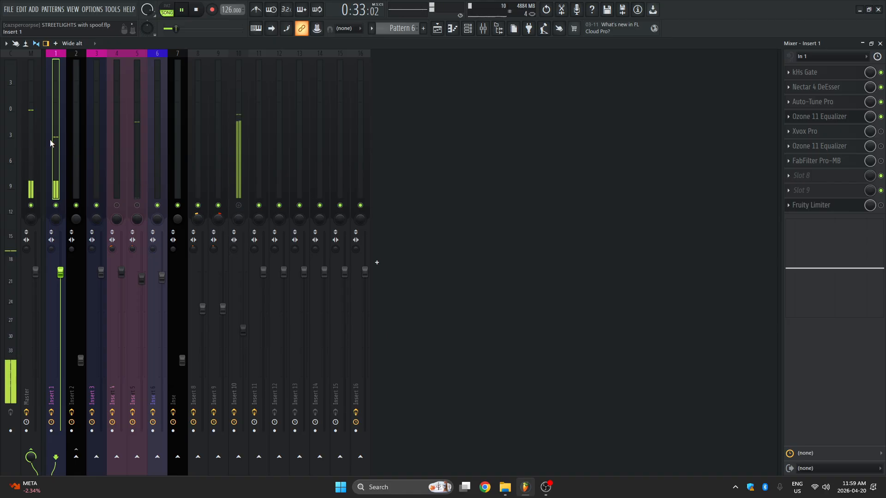
click(850, 118)
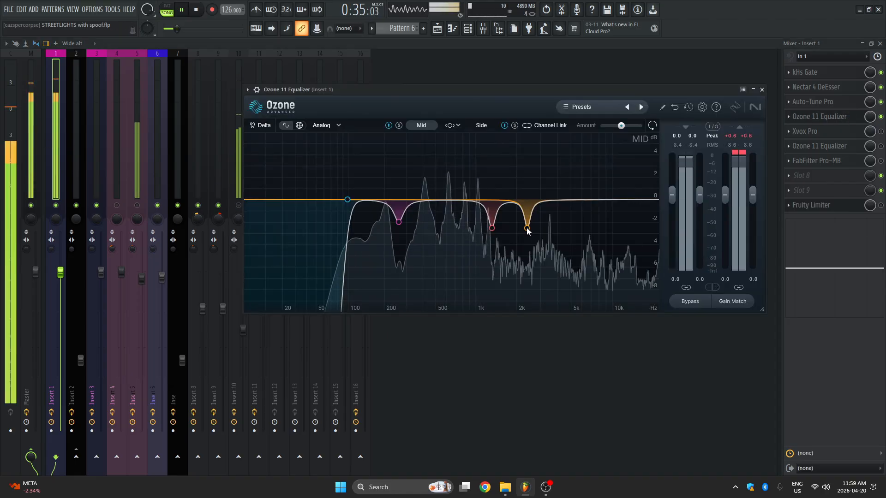
click(492, 179)
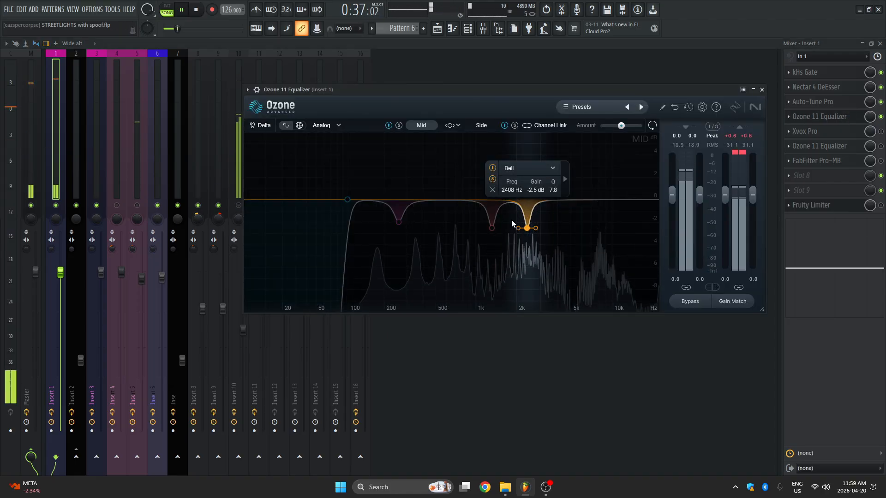
Audition the 1319 Hz and 261 Hz bell cuts in solo, and check the equalizer's Side curve
click(491, 229)
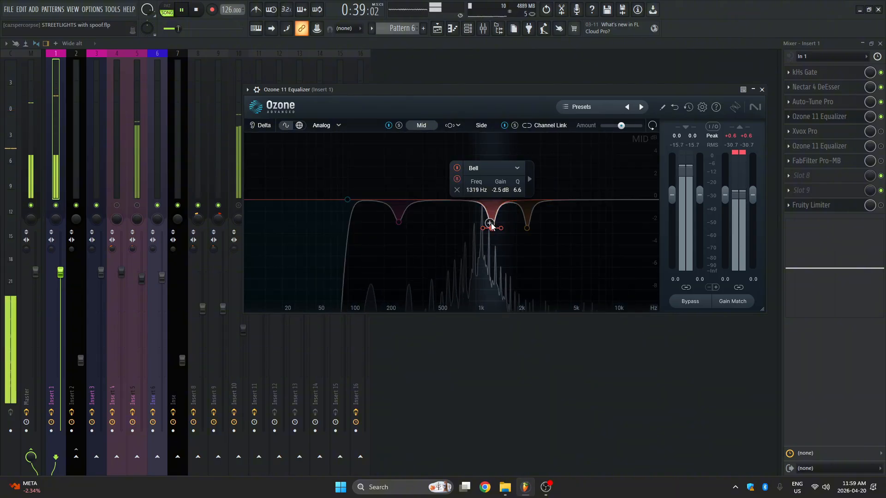
click(399, 222)
click(364, 176)
click(363, 176)
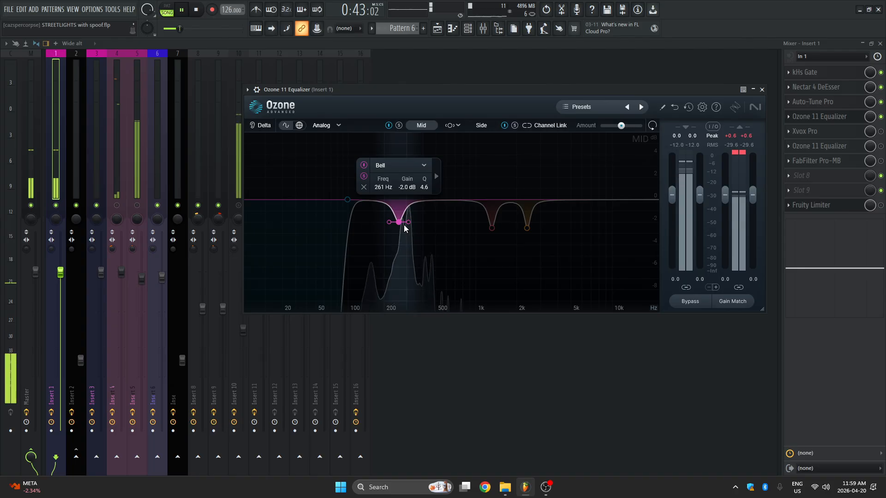
click(363, 176)
key(space)
click(481, 125)
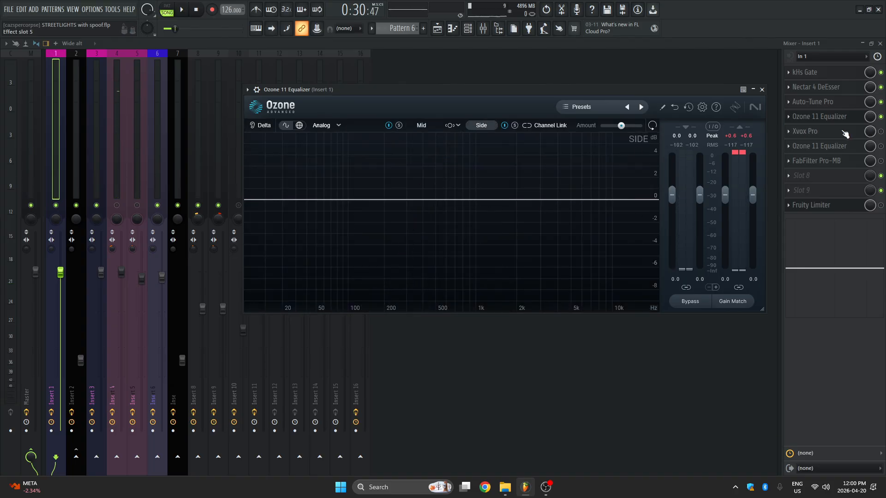
click(762, 90)
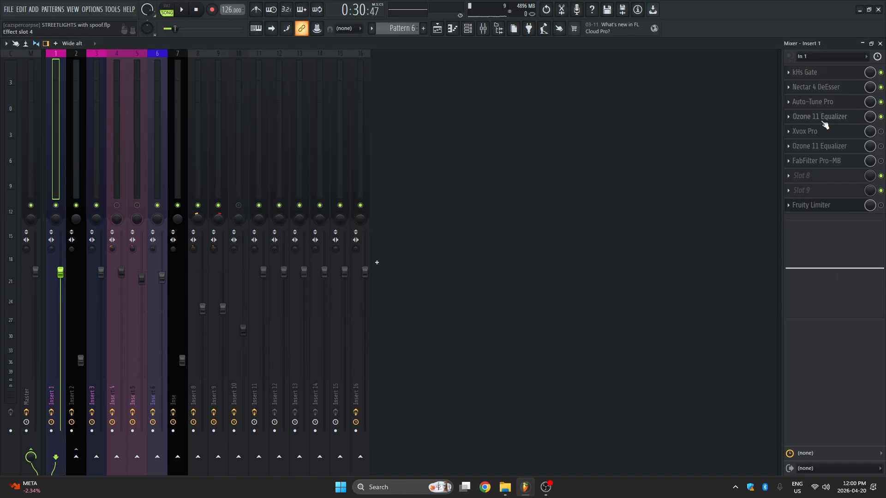
Enable Xvox Pro on Insert 1 and open its window clear of the first mixer tracks
click(818, 132)
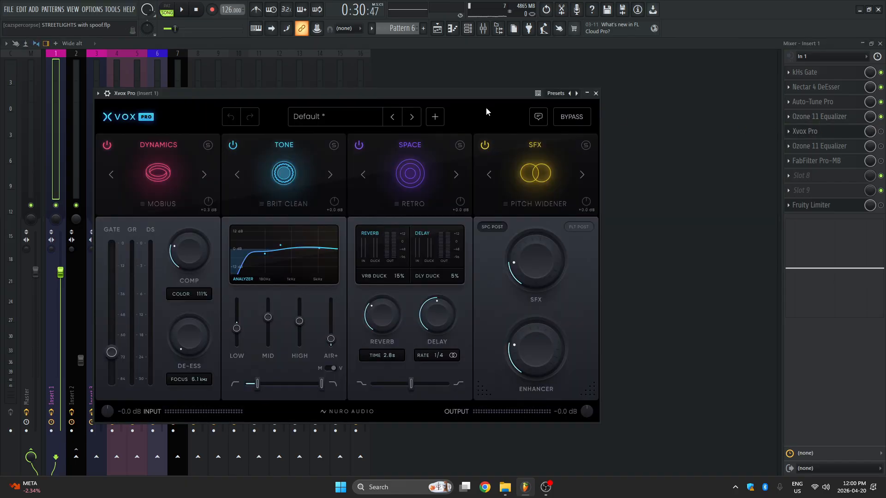
drag(489, 95, 610, 94)
drag(524, 97, 550, 101)
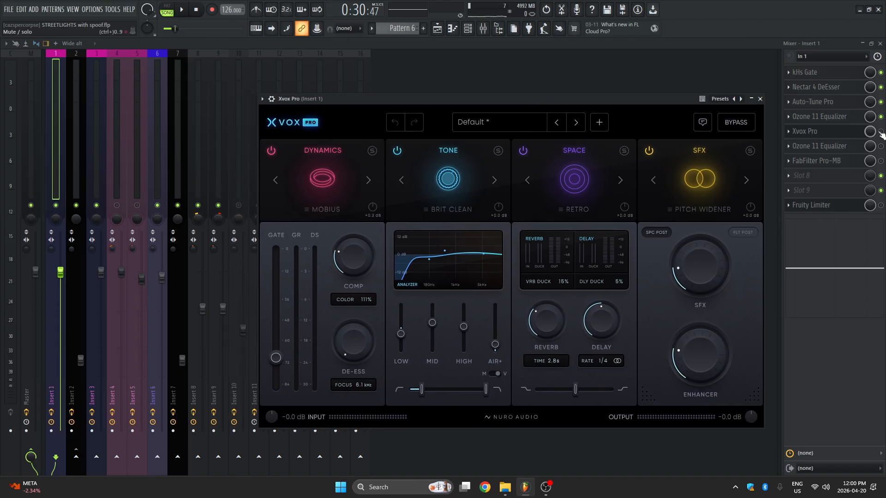
click(813, 132)
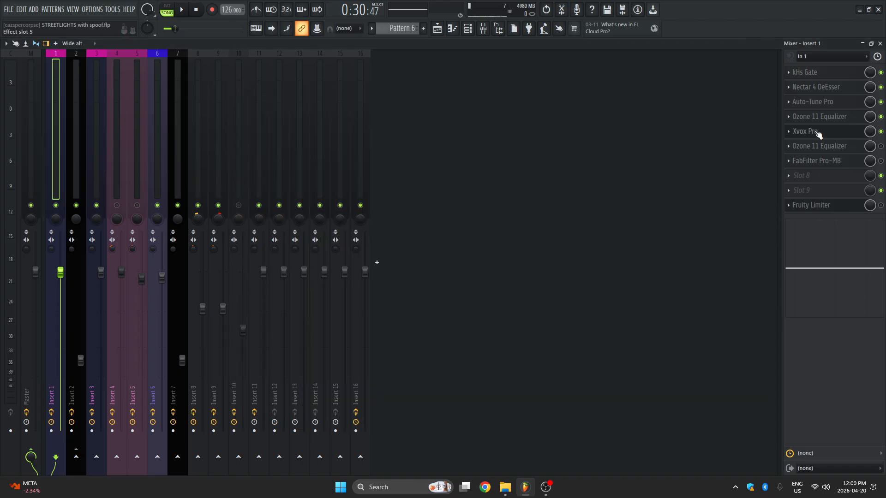
click(813, 132)
drag(513, 99, 508, 84)
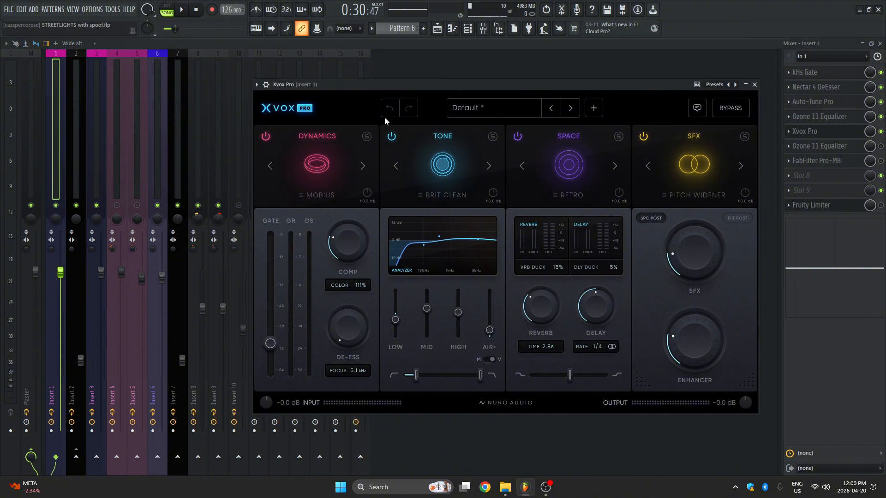
Review Xvox Pro's SFX, compressor and gate controls, and browse the reverb types offered in the Space section
mouse_move(713, 250)
mouse_move(337, 238)
mouse_move(272, 347)
drag(498, 85, 474, 71)
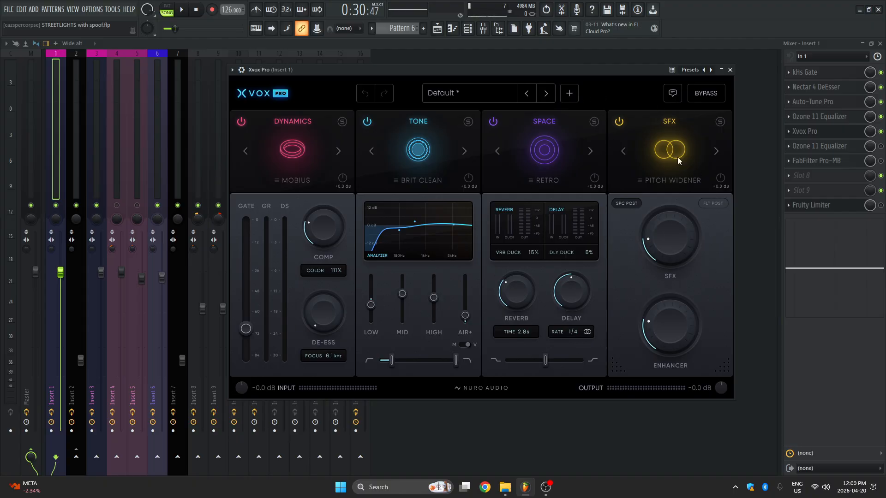
click(535, 180)
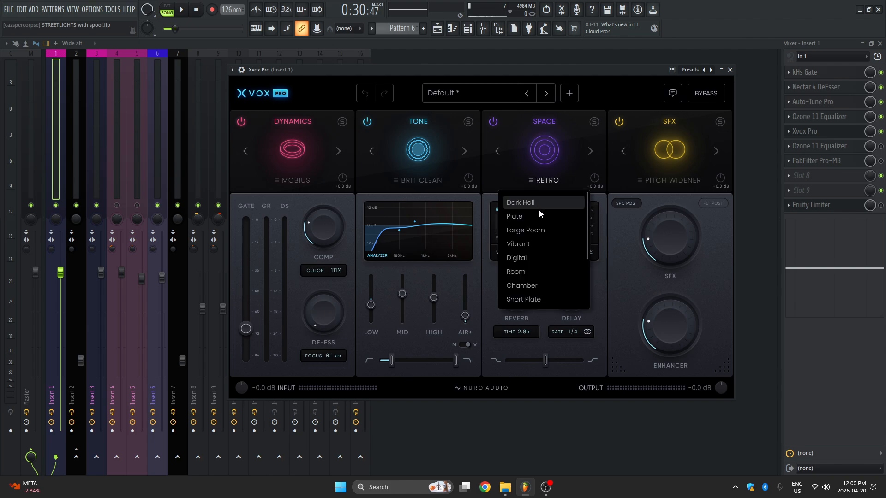
scroll(535, 284, down, 1)
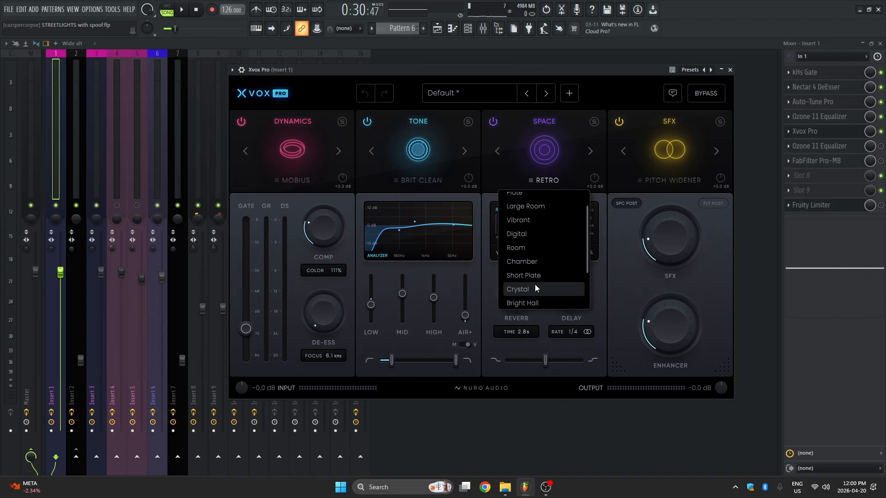
scroll(524, 284, up, 1)
key(Escape)
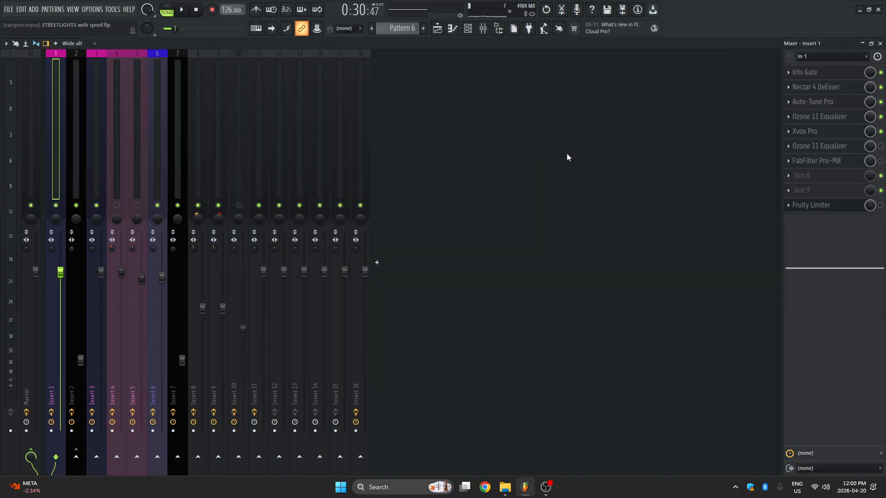
Reopen Xvox Pro and browse the effect types offered in its SFX section without changing the selection
click(824, 134)
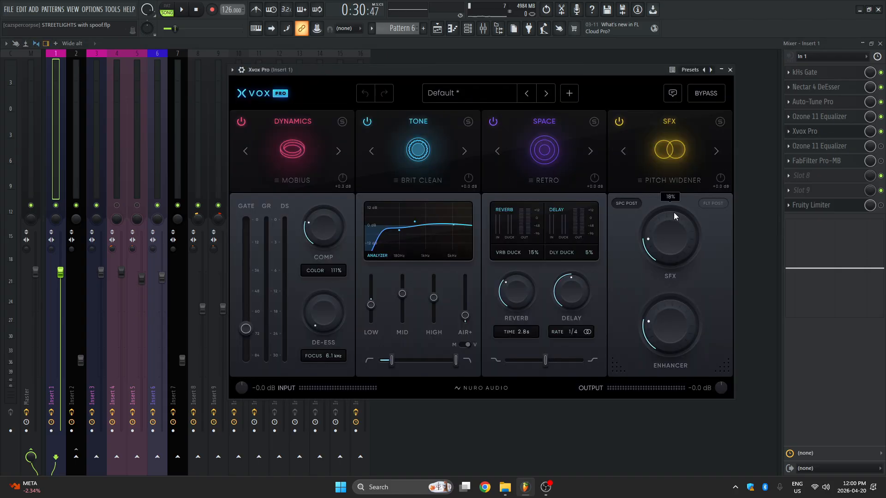
click(671, 181)
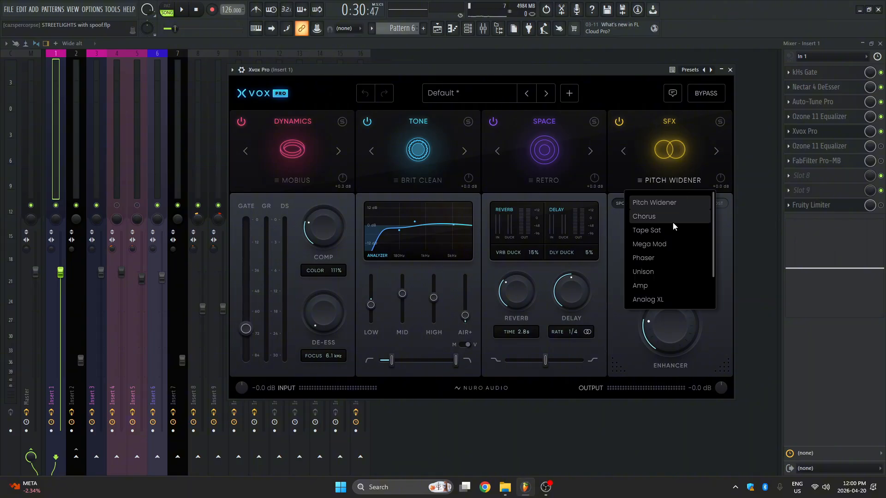
scroll(681, 240, down, 1)
scroll(686, 262, up, 1)
scroll(685, 262, down, 1)
scroll(671, 226, up, 1)
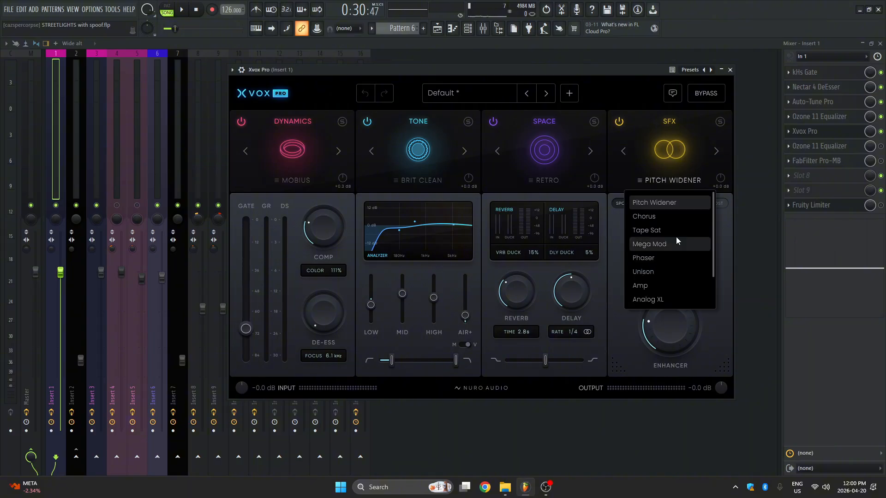
key(Escape)
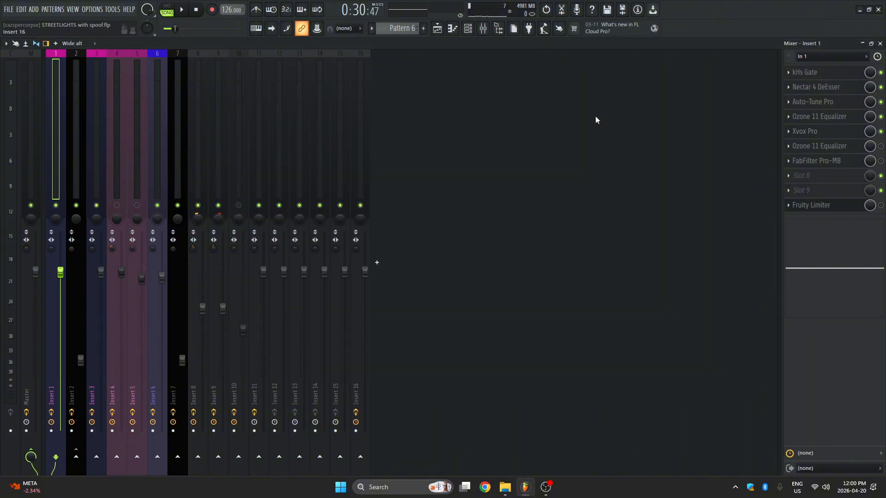
Bring Xvox Pro back up and audition the Insert 1 vocal through it, watching its meters during playback
click(825, 132)
key(space)
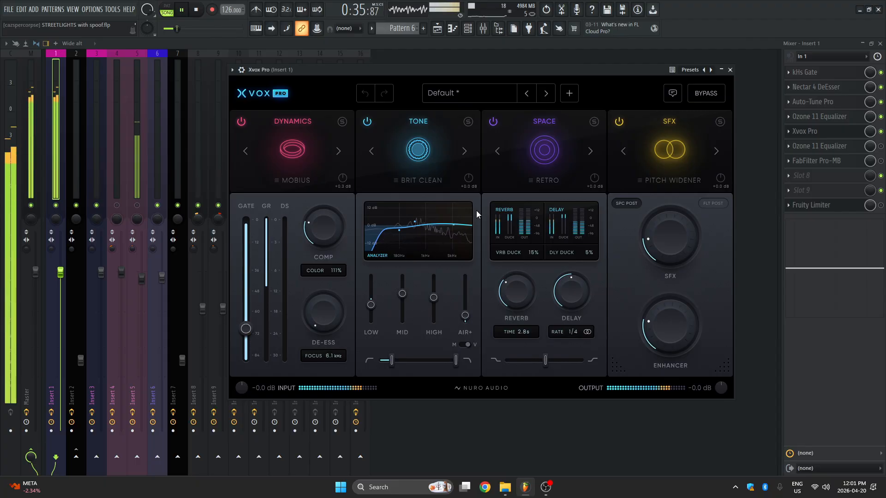
click(183, 11)
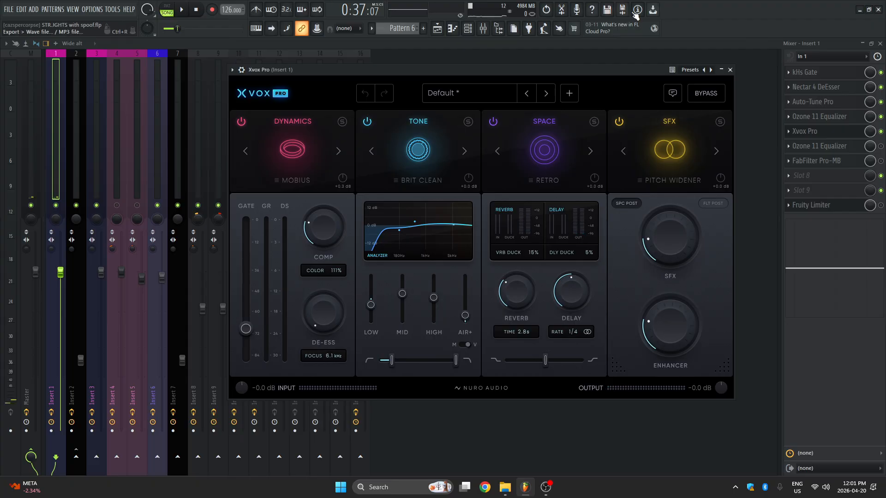
Enable and open the second Ozone 11 Equalizer on Insert 1, and compare its Mid and Side curves
click(880, 146)
click(836, 146)
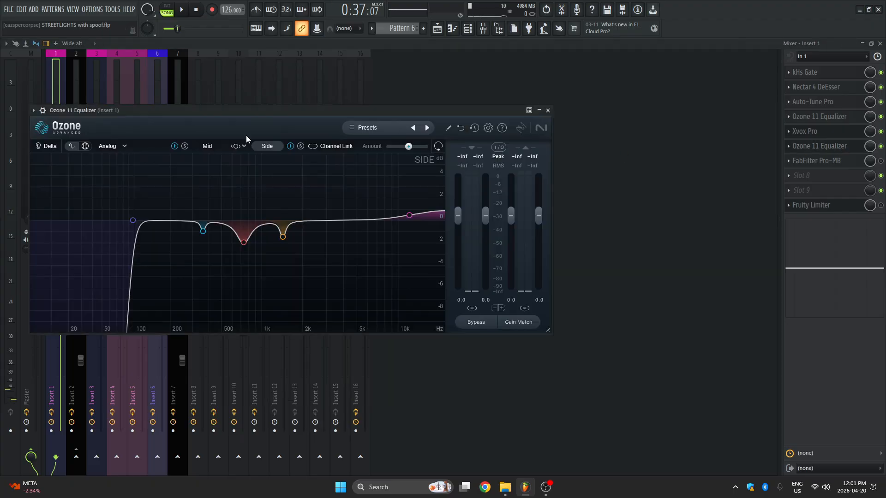
click(211, 145)
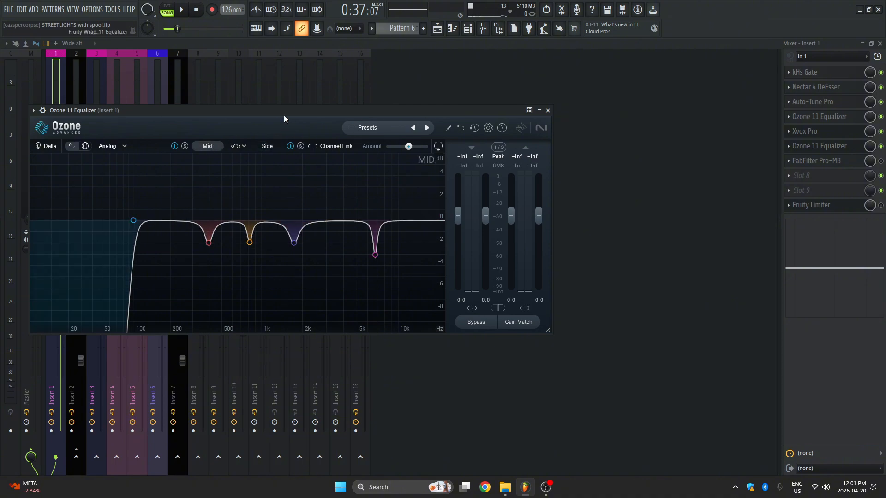
drag(284, 119, 416, 121)
click(399, 148)
click(343, 148)
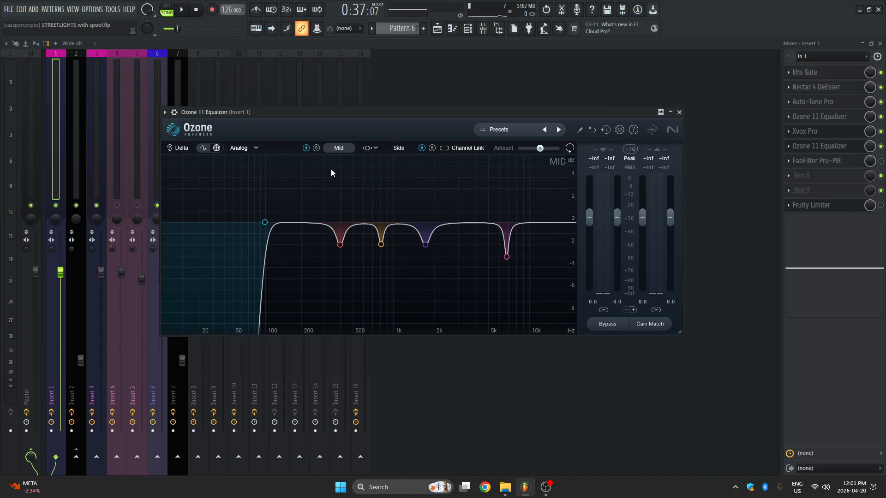
click(398, 148)
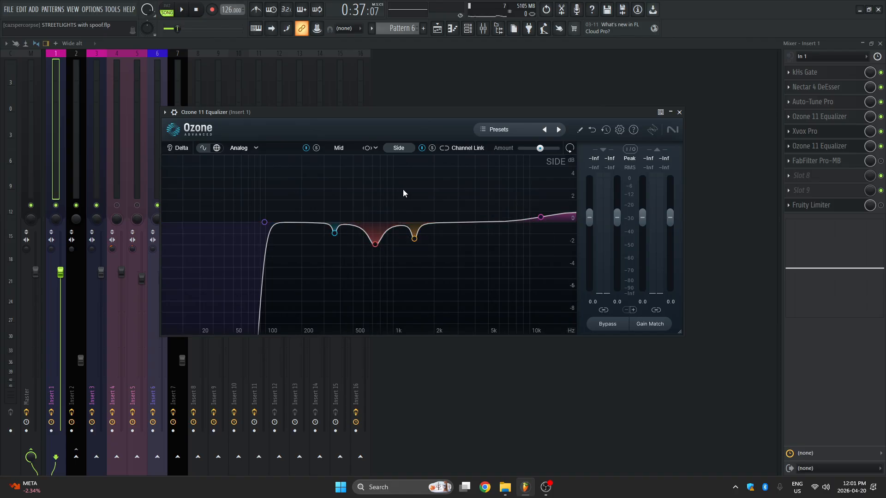
Play the vocal and watch the second equalizer's spectrum on the Side and Mid channels
key(space)
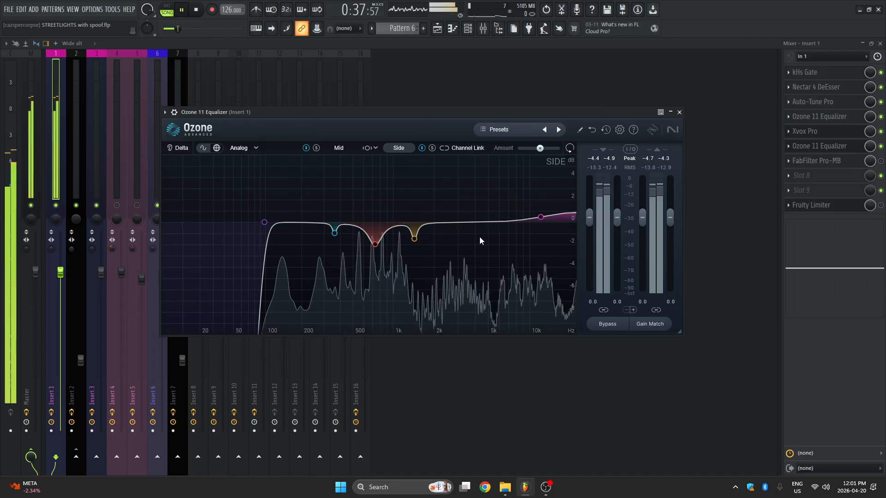
click(340, 148)
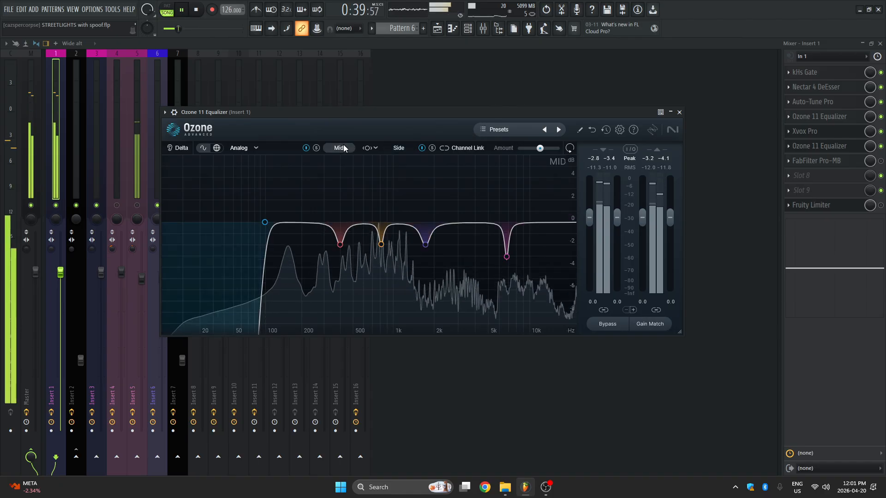
key(space)
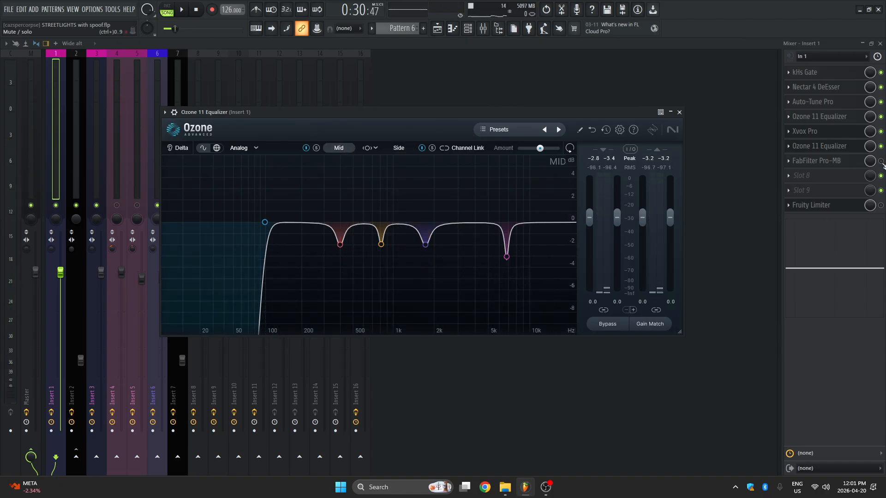
Enable FabFilter Pro-MB and Fruity Limiter on Insert 1, opening each to check its settings
click(816, 161)
drag(441, 155, 603, 128)
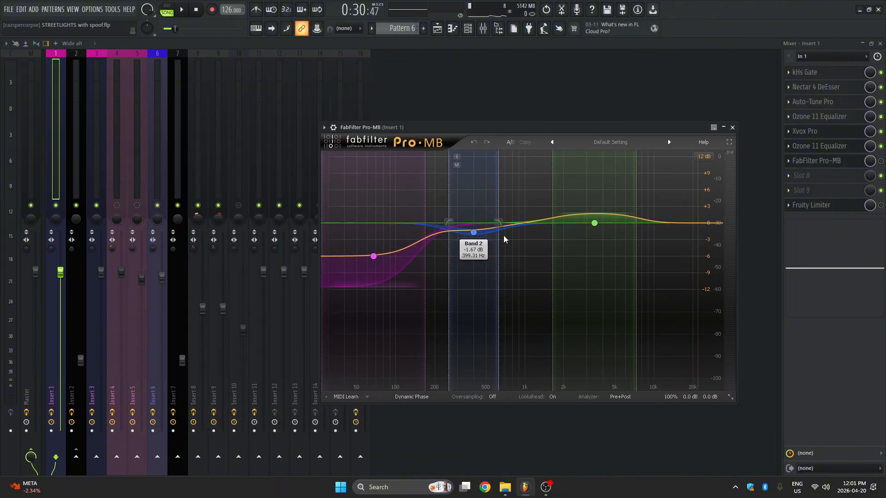
click(839, 163)
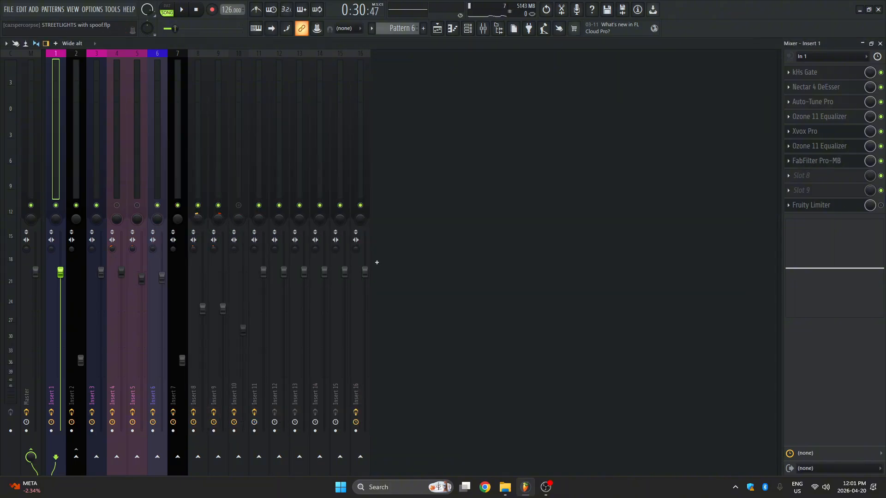
click(839, 164)
click(859, 209)
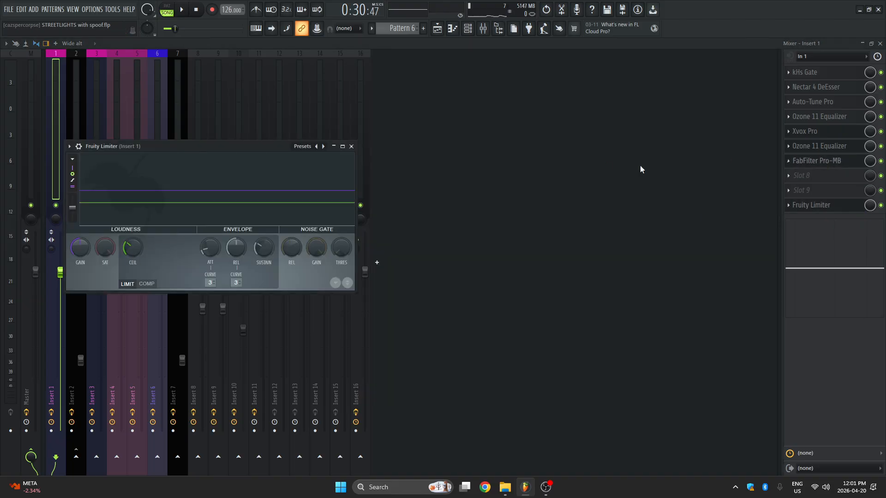
key(Escape)
Audition the vocal through FabFilter Pro-MB, watching how its three bands react during playback, and close the plugin
click(819, 162)
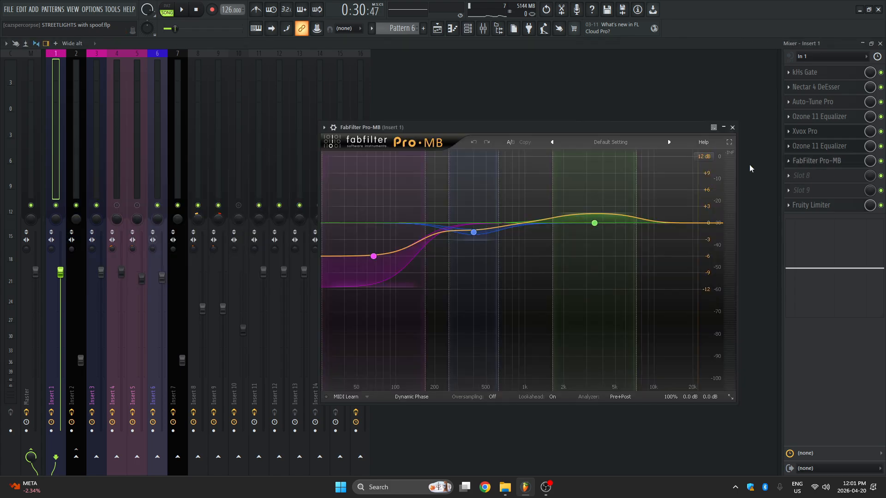
drag(482, 127, 509, 107)
key(space)
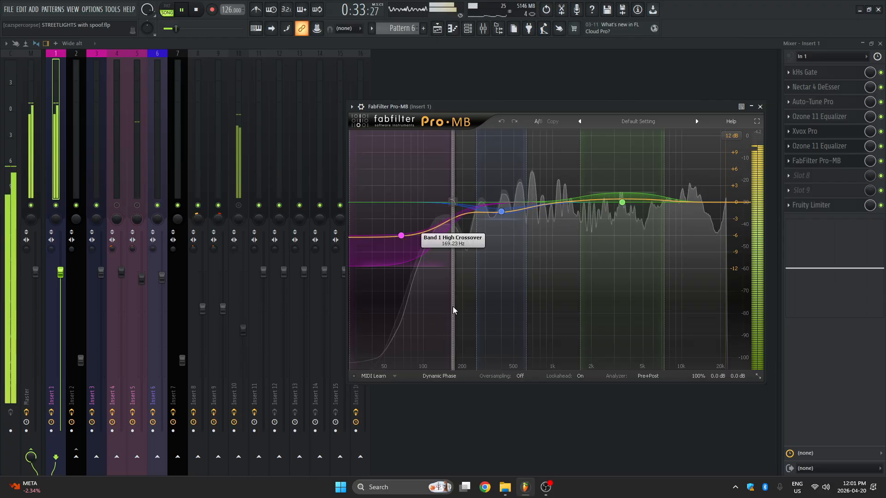
drag(554, 105, 455, 91)
key(space)
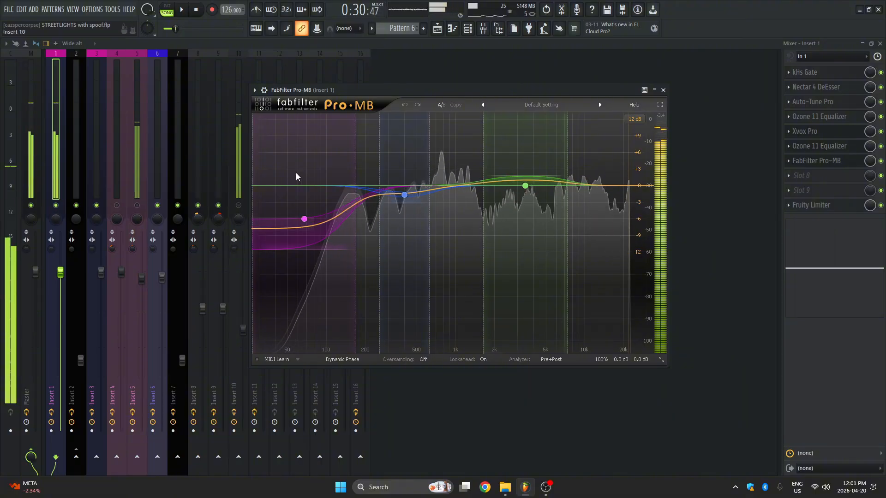
click(808, 162)
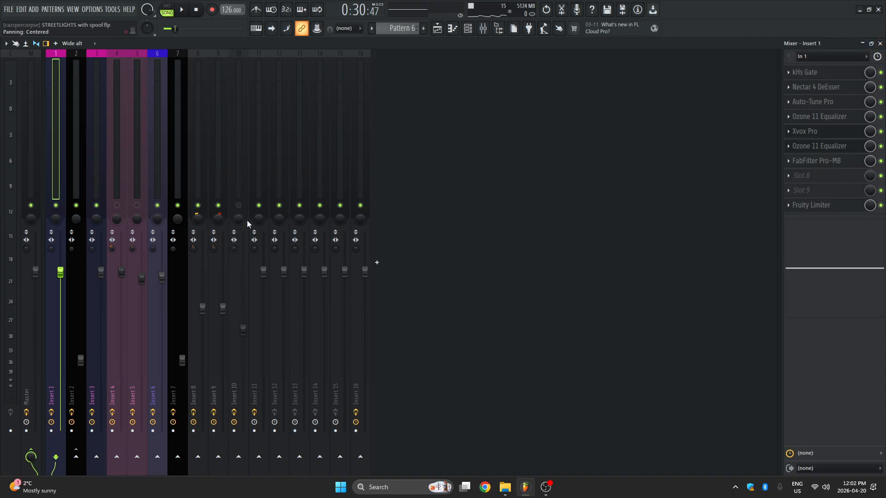
Unmute Insert 10 and raise its volume fader level with Insert 11's
click(238, 206)
drag(243, 330, 243, 271)
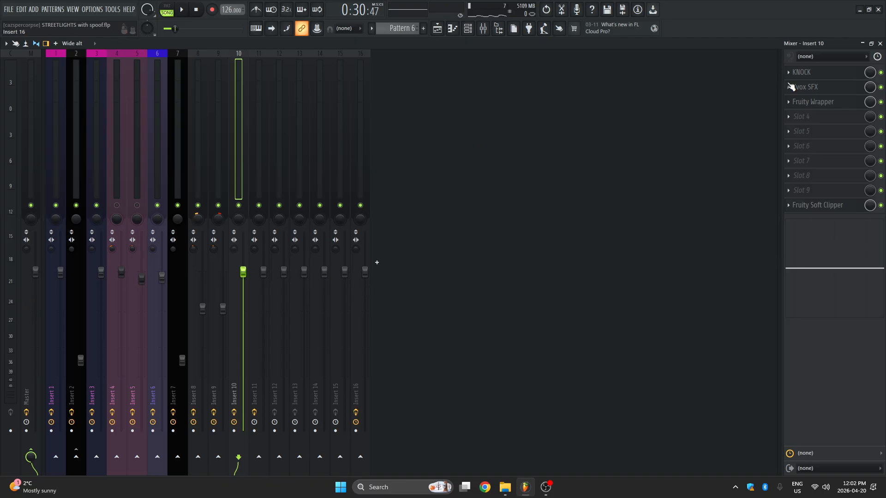
Review the settings of the KNOCK and Xvox SFX plugins on Insert 10
click(803, 73)
drag(401, 160, 567, 88)
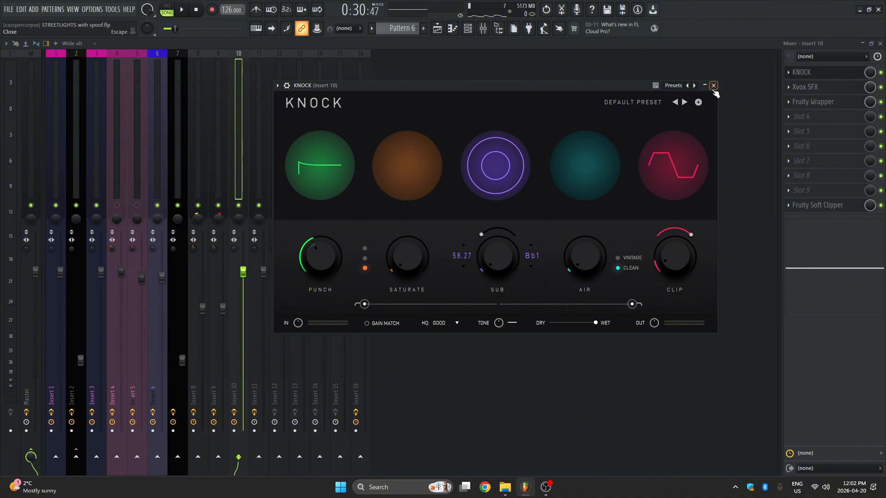
click(714, 85)
click(821, 88)
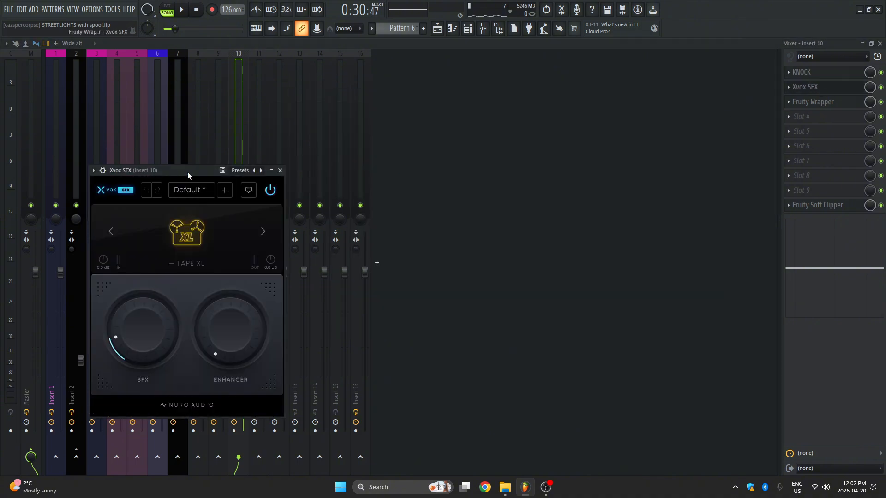
drag(187, 175, 637, 132)
Check the Fruity Wrapper in slot 3 of Insert 10 and delete it from the effect chain
click(815, 102)
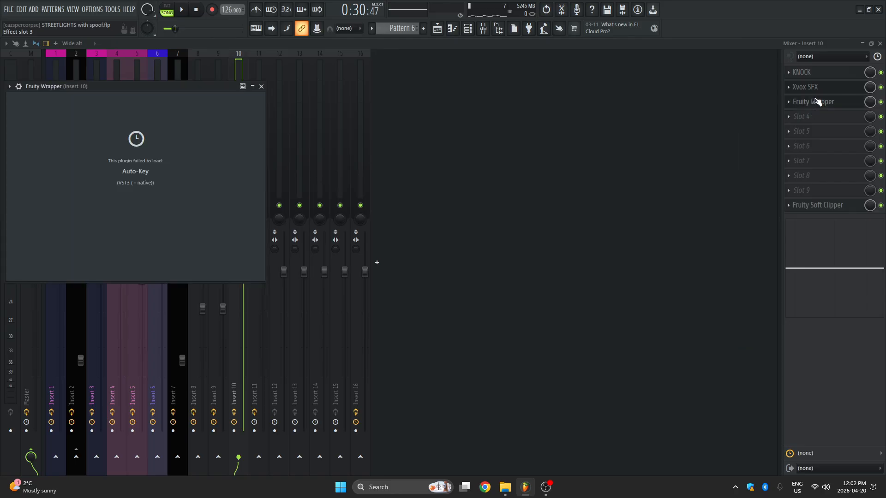
right_click(791, 105)
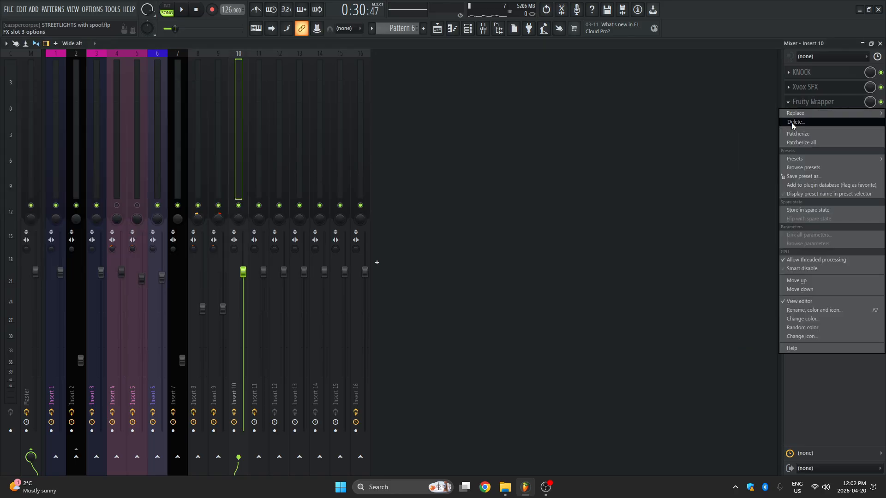
click(791, 123)
Open Fruity Soft Clipper on Insert 10 and place its window clear of the mixer tracks
click(814, 204)
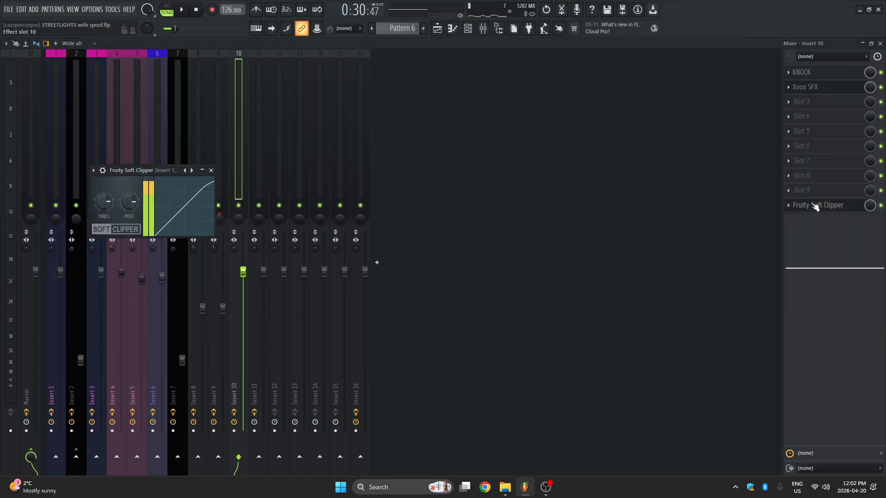
drag(145, 167, 498, 151)
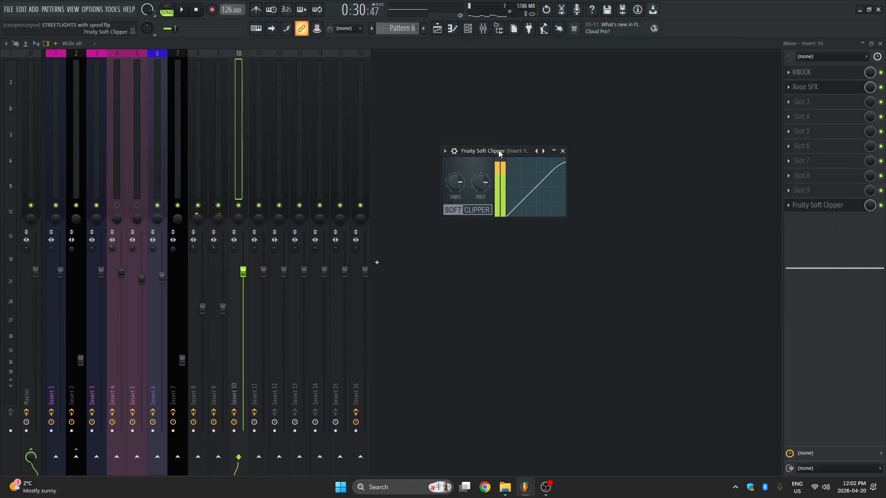
Close Fruity Soft Clipper and audition the mix, comparing the levels of Insert 10 and Insert 1 during playback
click(828, 205)
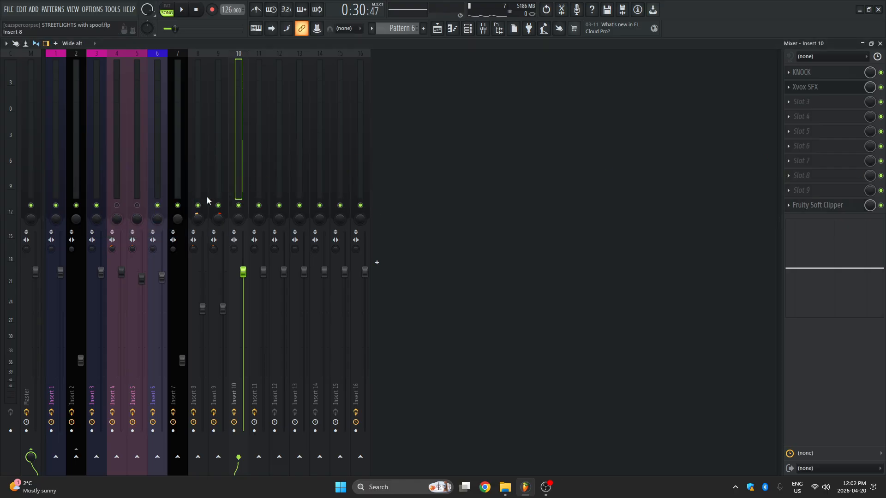
key(space)
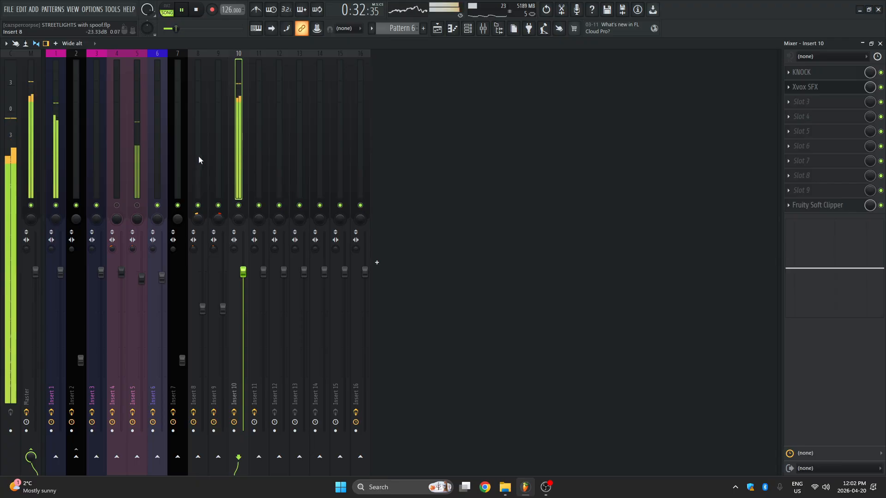
click(55, 173)
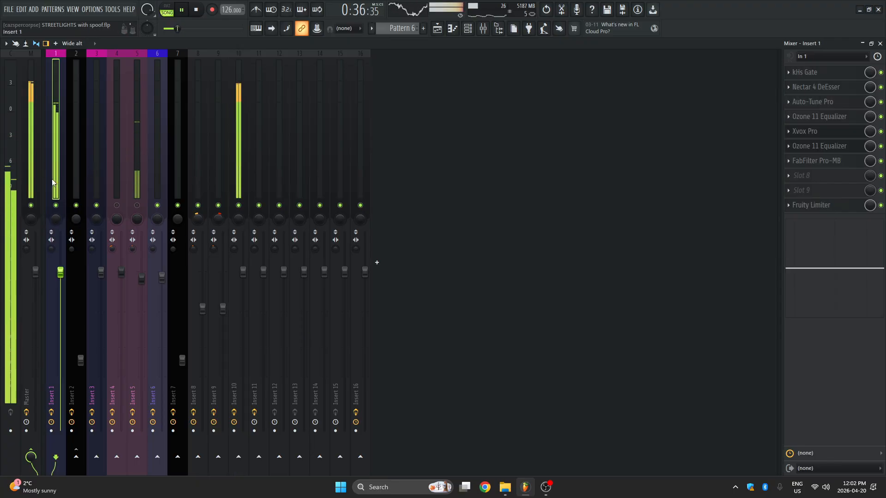
key(space)
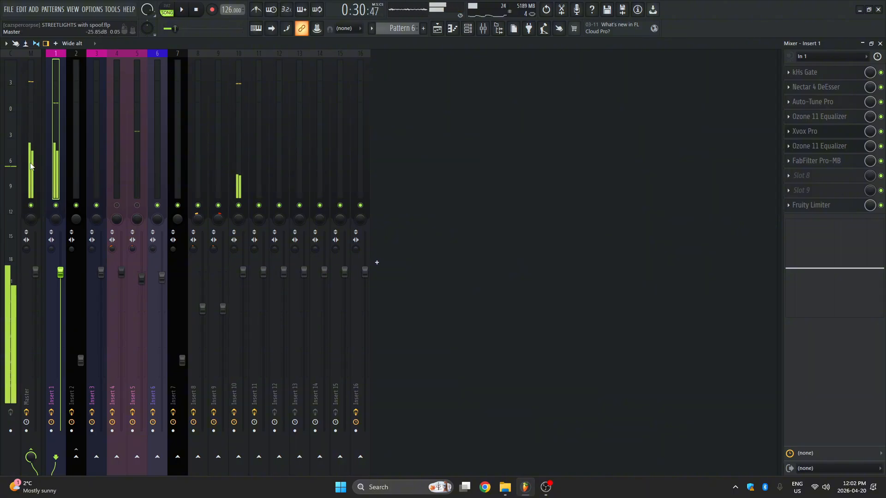
Review the Master effect chain and the FabFilter Saturn 2 settings on Insert 2
click(31, 167)
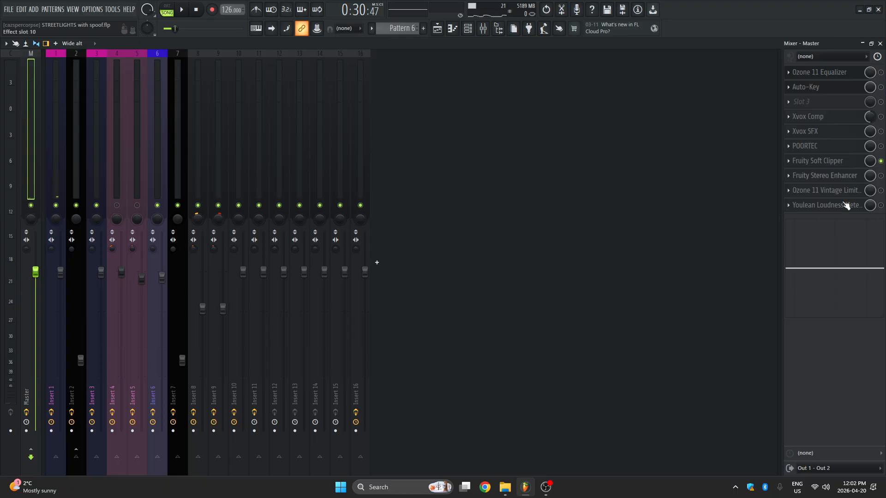
click(64, 182)
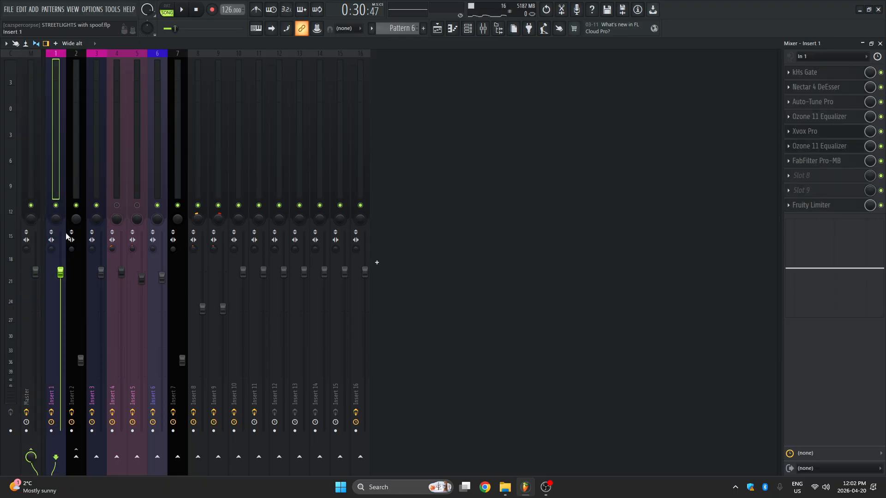
click(70, 172)
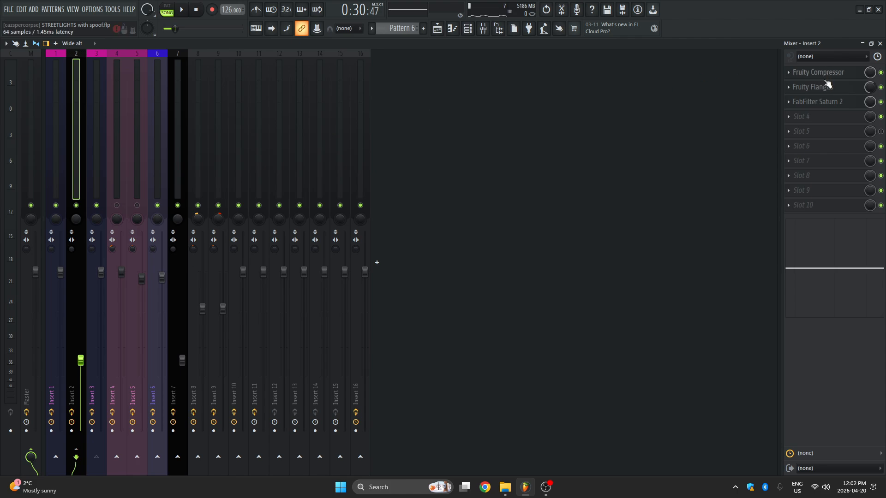
click(816, 109)
drag(279, 98, 592, 110)
Enable the send from Insert 1 to Insert 2 and play the song with Insert 10 muted
click(57, 190)
click(76, 456)
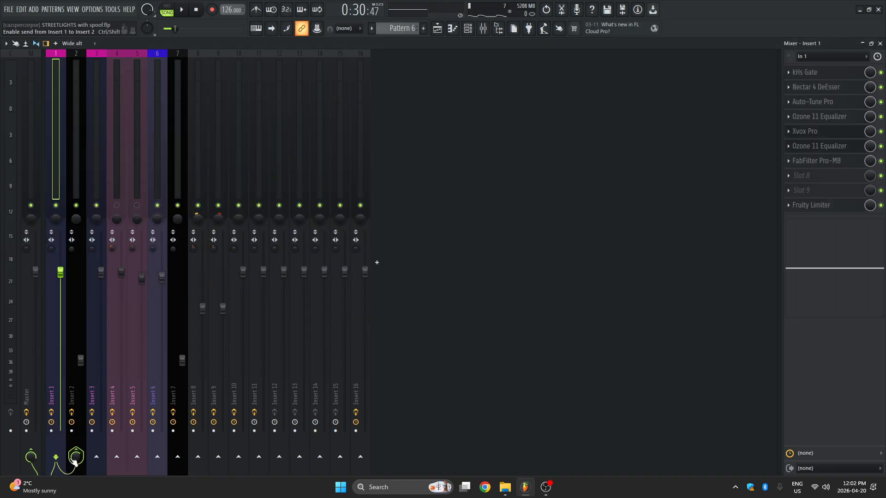
key(space)
click(238, 205)
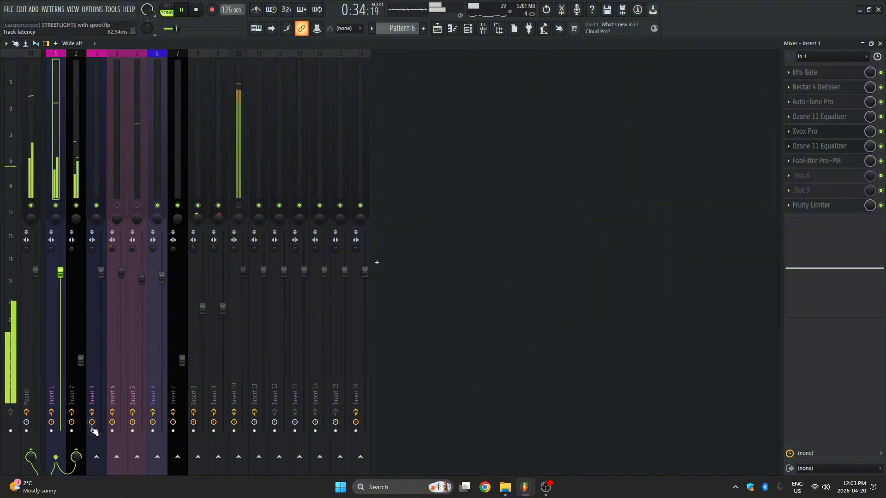
Compare the vocal with the Insert 1 to Insert 2 send off and on, and check Insert 2's effect chain
click(78, 454)
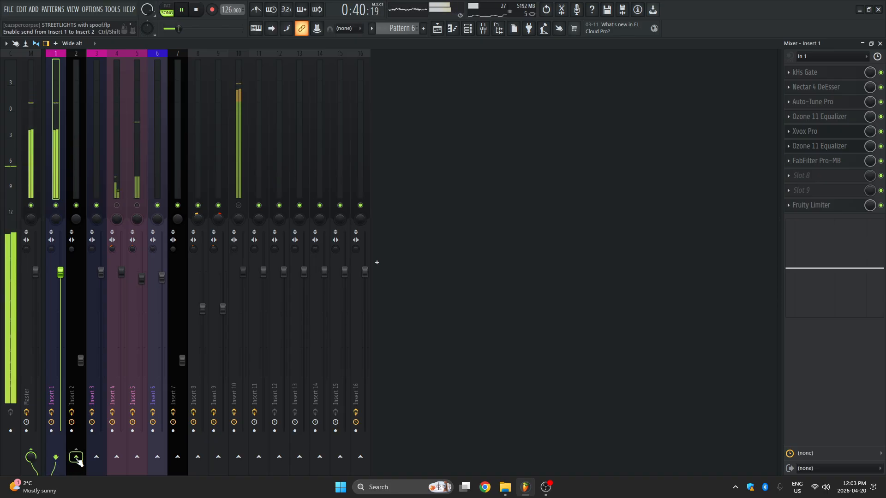
click(76, 458)
key(space)
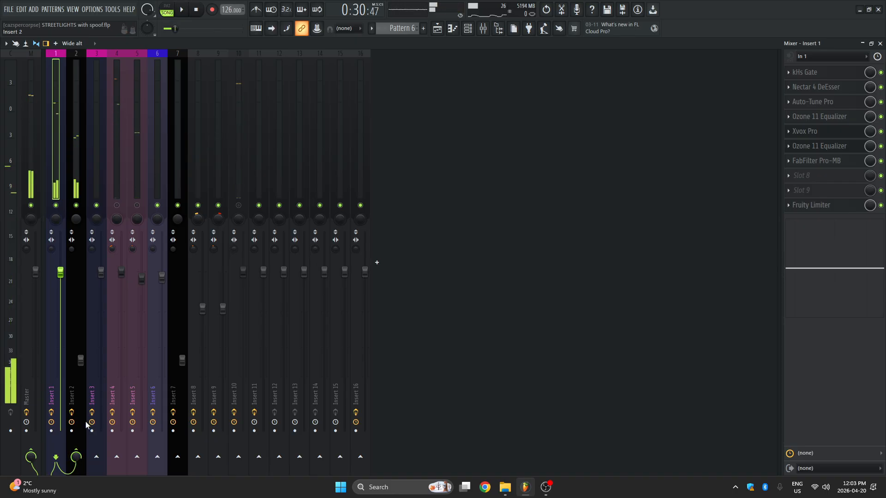
click(76, 124)
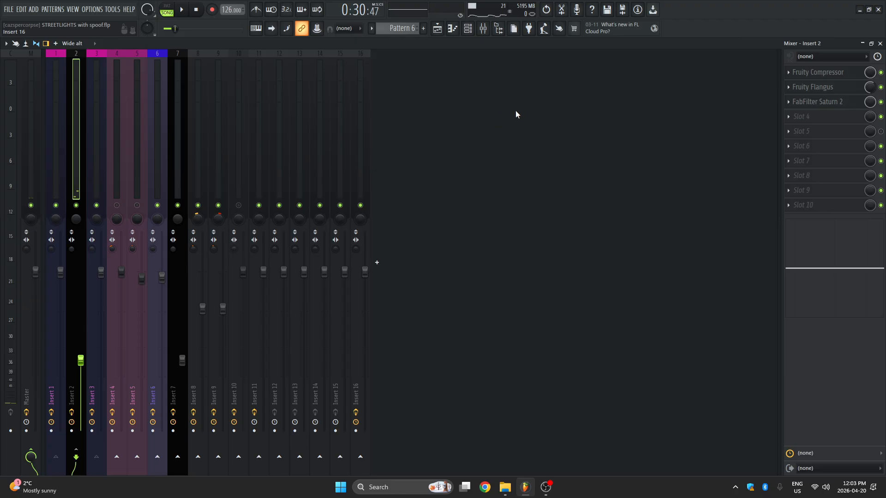
click(55, 71)
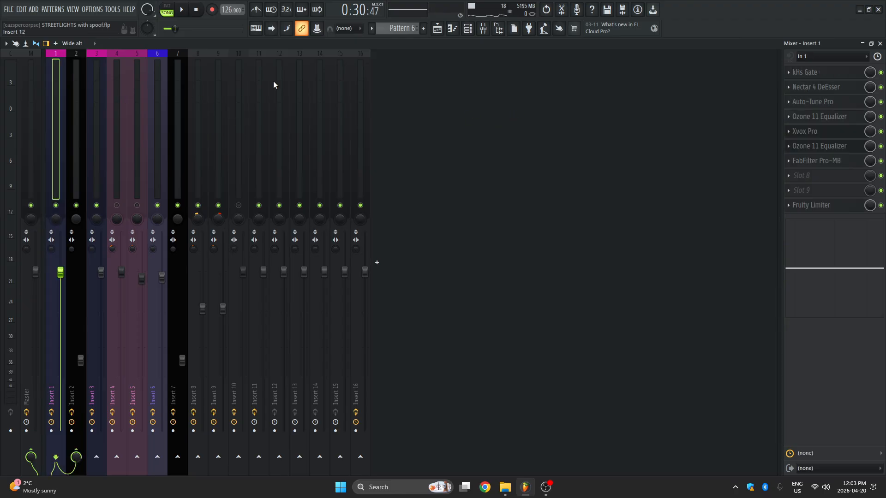
Close all open windows and move the playhead in the playlist back to bar 10
key(F12)
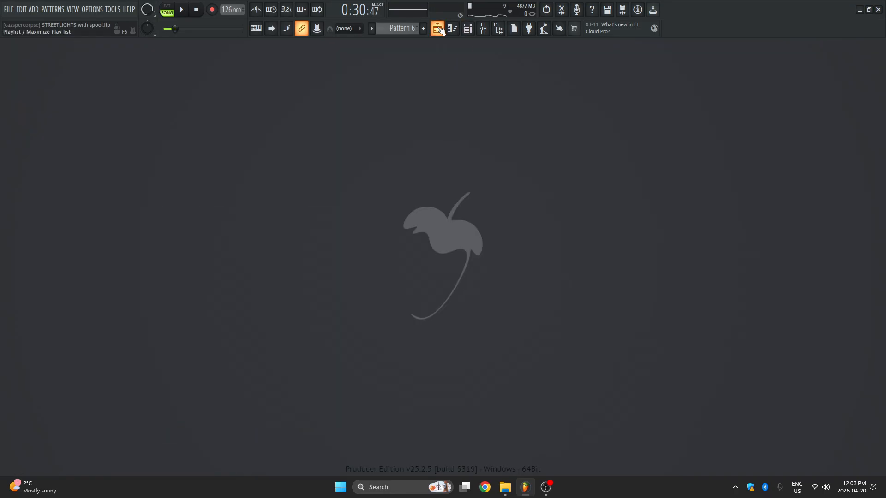
click(438, 30)
scroll(458, 65, down, 4)
click(299, 62)
drag(297, 57, 195, 77)
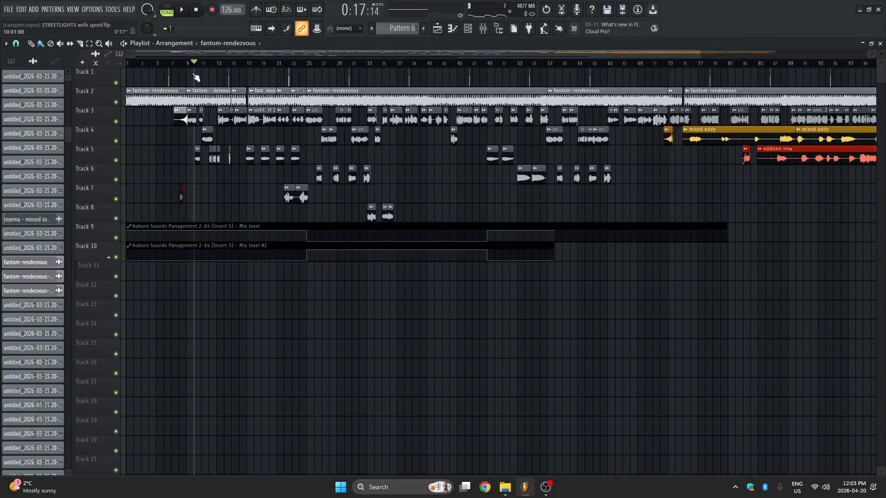
Solo Insert 4 together with Insert 5 in the mixer and show Insert 5's effect chain
click(483, 28)
click(56, 154)
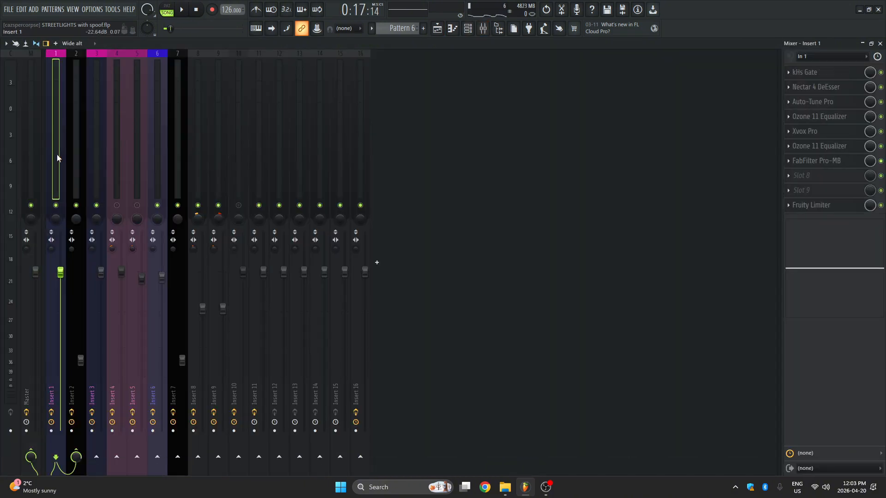
click(96, 150)
right_click(118, 205)
click(136, 205)
click(123, 182)
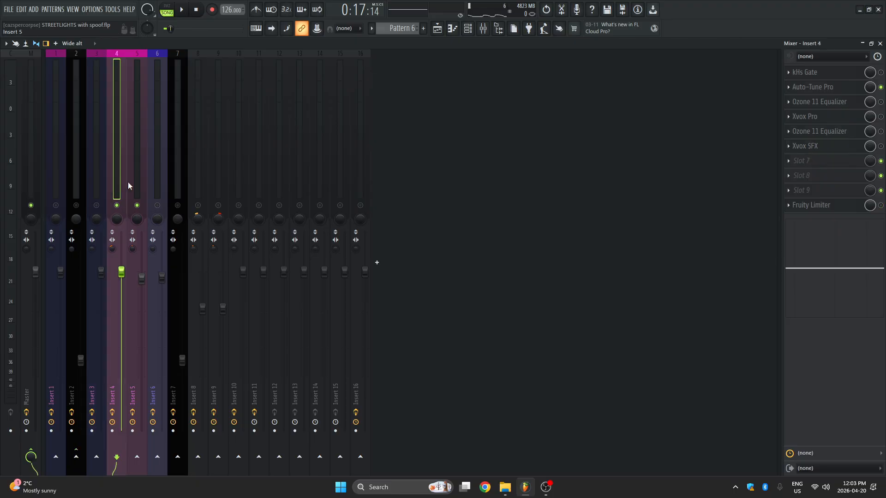
click(143, 182)
Set the playlist playhead at bar 10 and audition the soloed Inserts 4 and 5 while watching the mixer
key(F5)
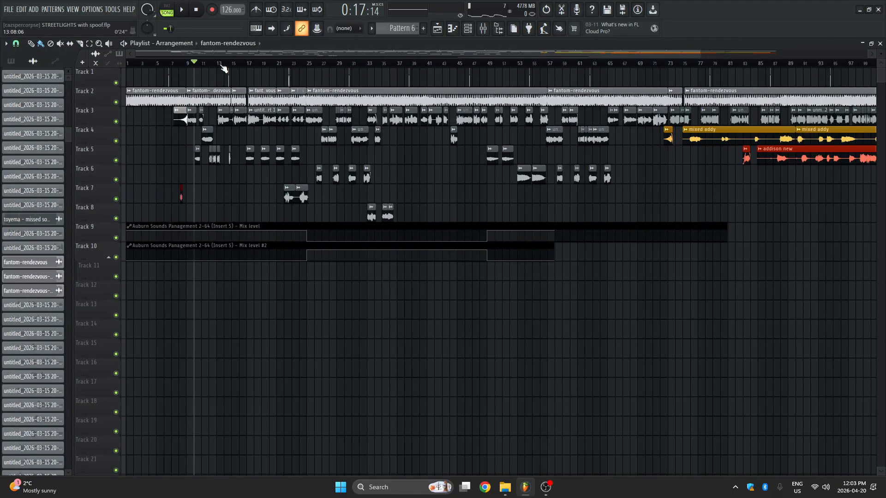
scroll(222, 64, up, 4)
scroll(436, 67, down, 3)
drag(282, 65, 229, 72)
key(space)
click(488, 30)
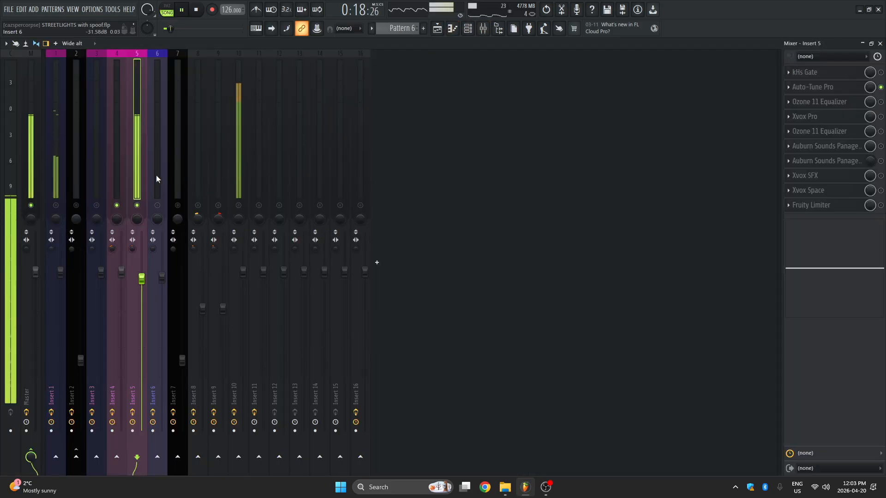
key(space)
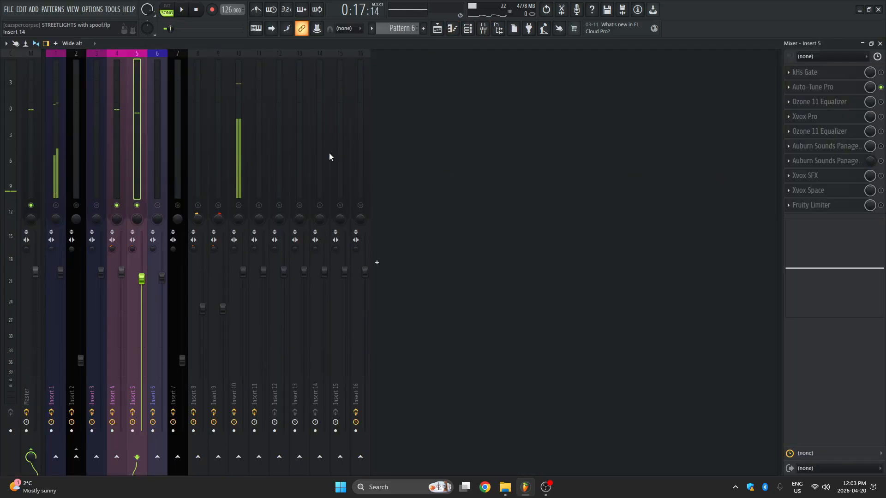
Review Auto-Tune Pro on Insert 5, and enable and inspect its first Ozone 11 Equalizer and Xvox Pro
click(828, 88)
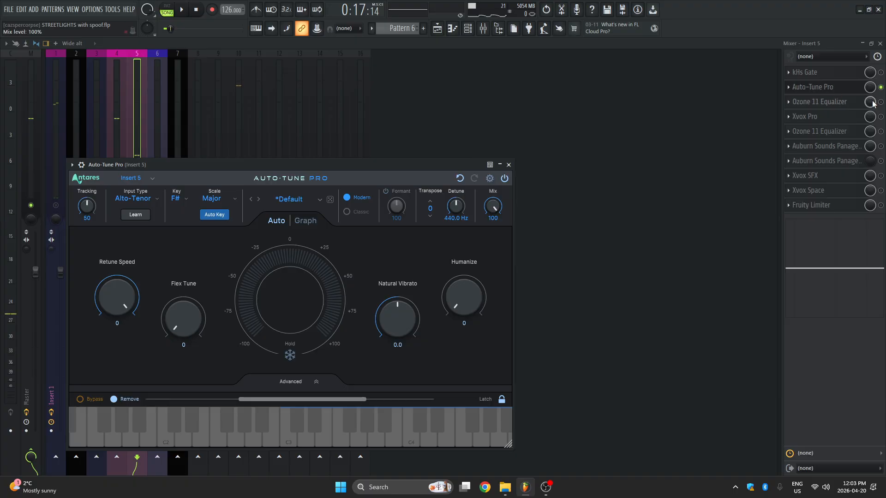
click(840, 103)
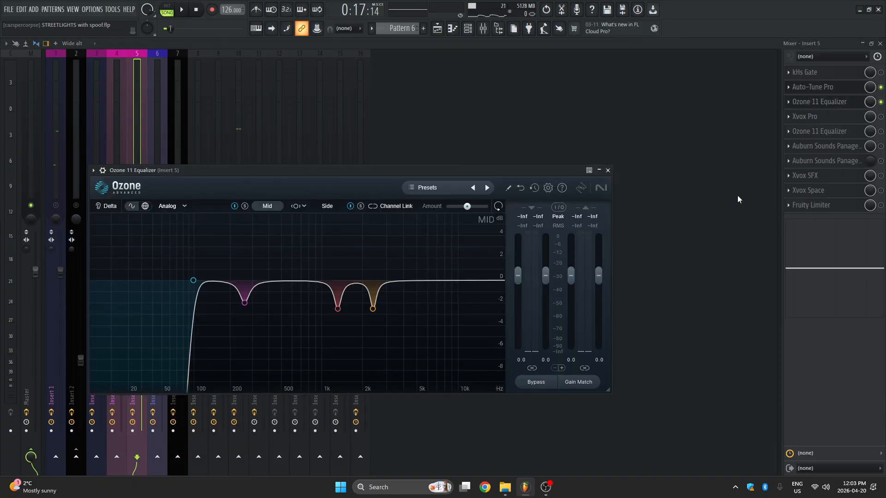
click(861, 117)
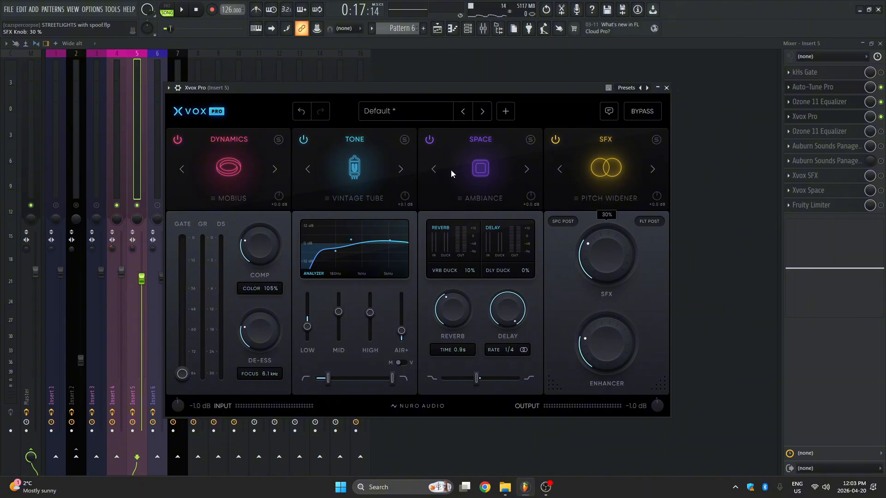
mouse_move(509, 311)
key(Escape)
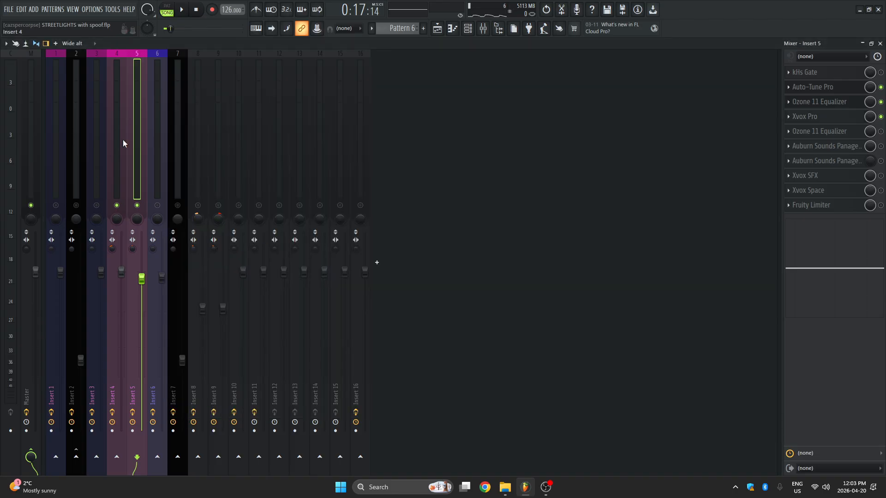
Mute Insert 4 and audition Insert 5 on its own
click(118, 207)
key(space)
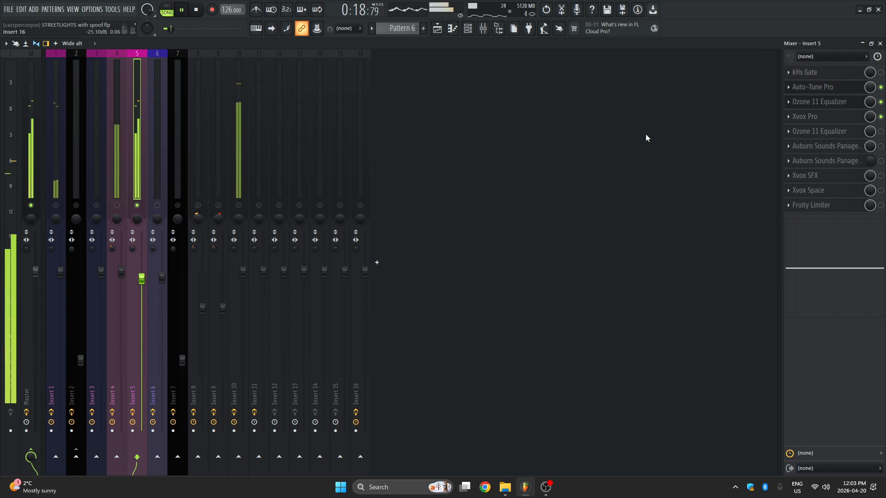
key(space)
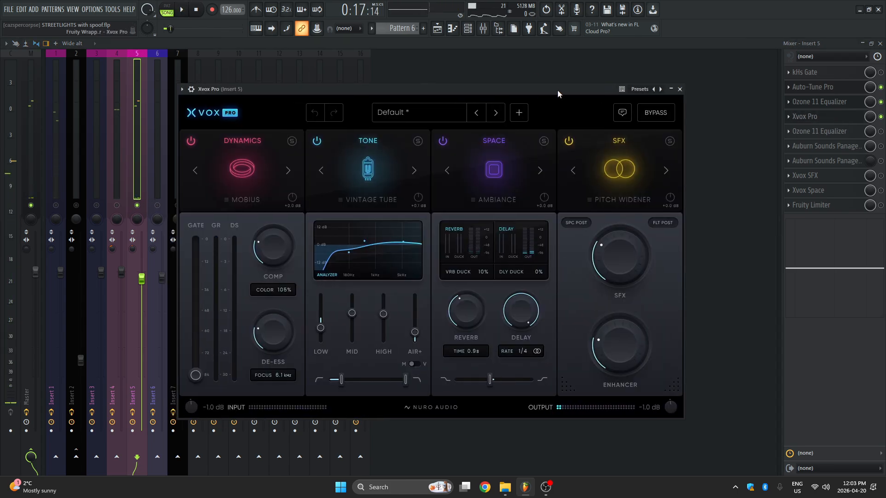
Examine the Dynamics and Tone settings of Xvox Pro on Insert 5 and close the plugin
drag(557, 90, 581, 90)
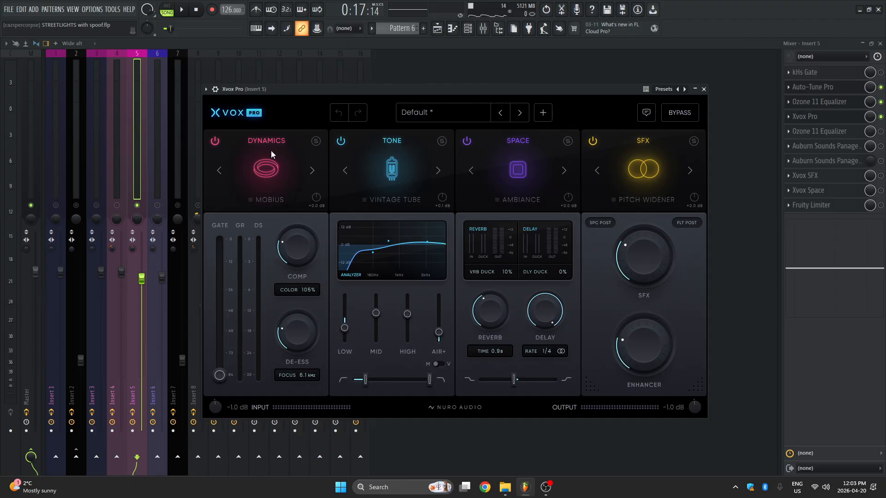
drag(313, 98, 355, 162)
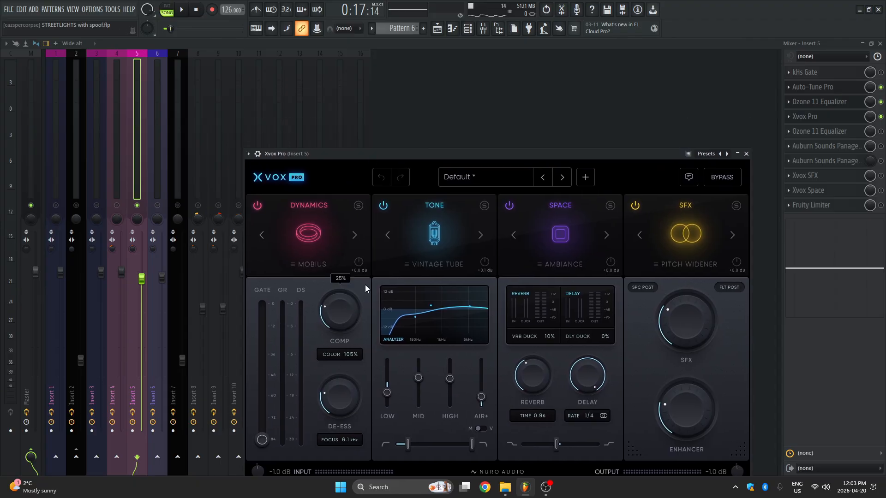
drag(461, 153, 469, 95)
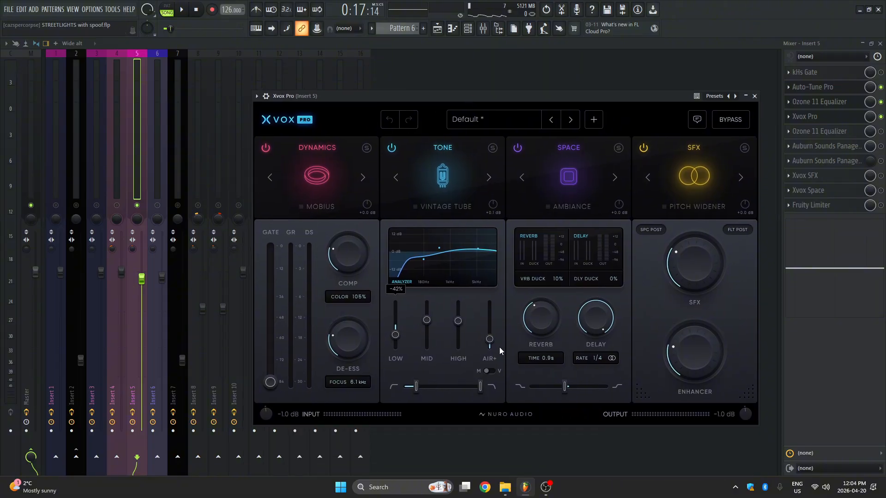
click(849, 116)
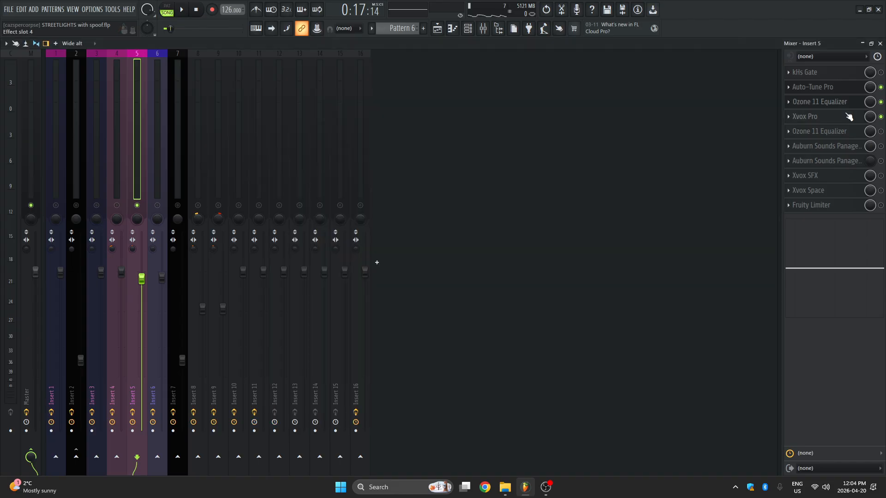
Enable the second Ozone 11 Equalizer on Insert 5 and inspect its high-mid boost and high-frequency cut during playback
click(825, 132)
click(847, 133)
click(853, 134)
drag(293, 116, 476, 117)
key(space)
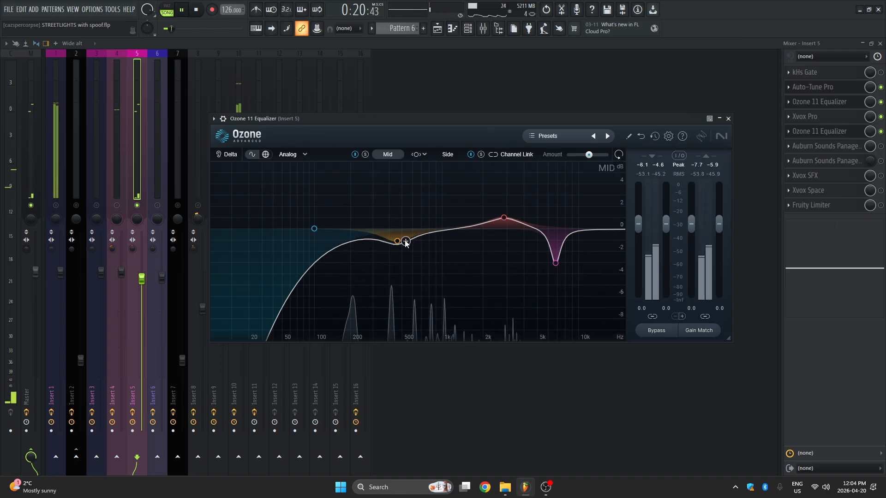
click(504, 218)
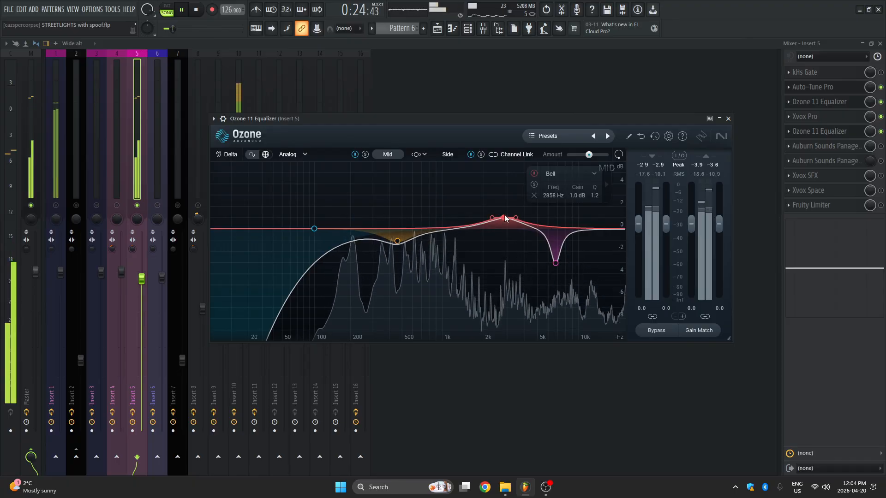
click(555, 263)
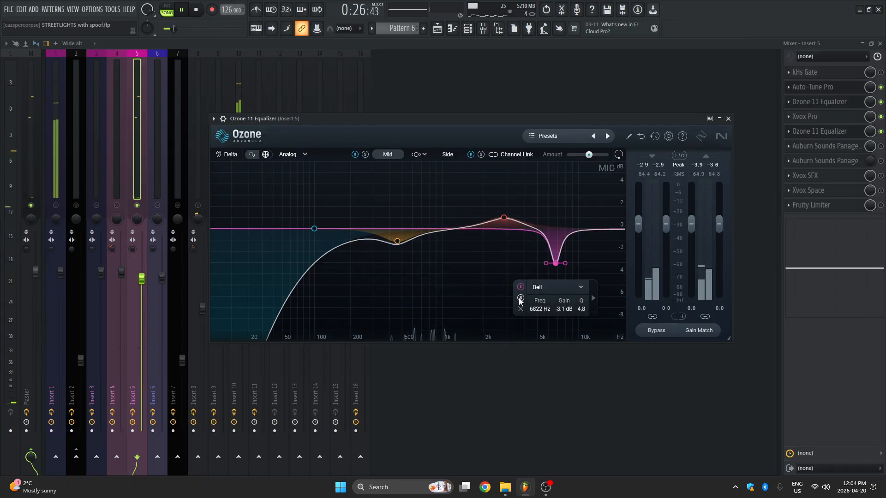
Enable kHs Gate on Insert 5, closing the equalizer and stopping playback
click(881, 72)
click(728, 119)
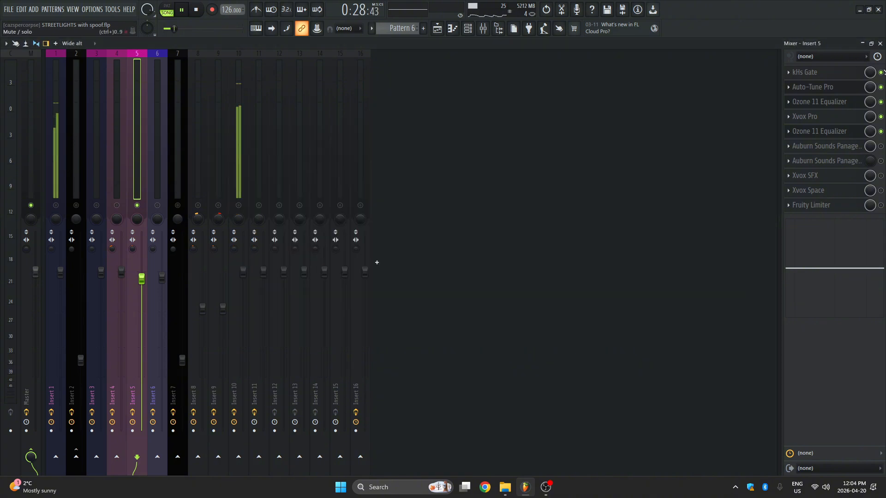
key(space)
Enable both Auburn Sounds Panagement effects on Insert 5 and inspect the first one's reverb and delay settings
click(828, 145)
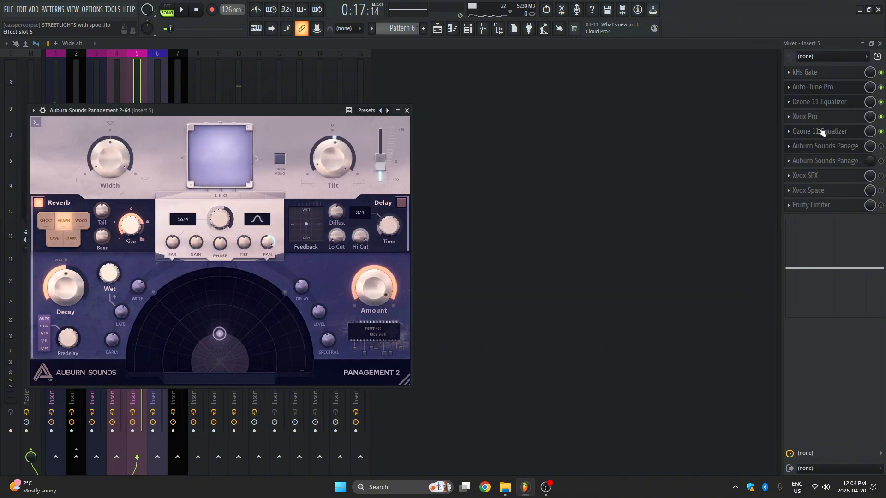
drag(216, 113, 488, 119)
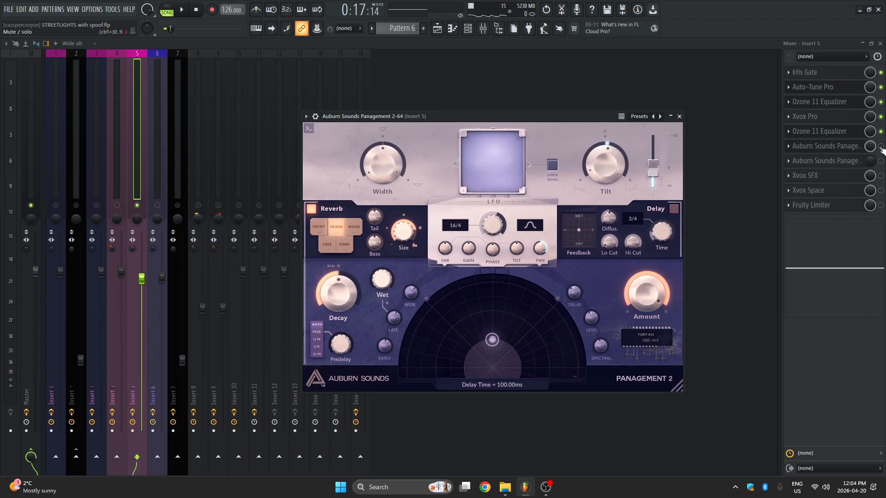
drag(592, 116, 585, 89)
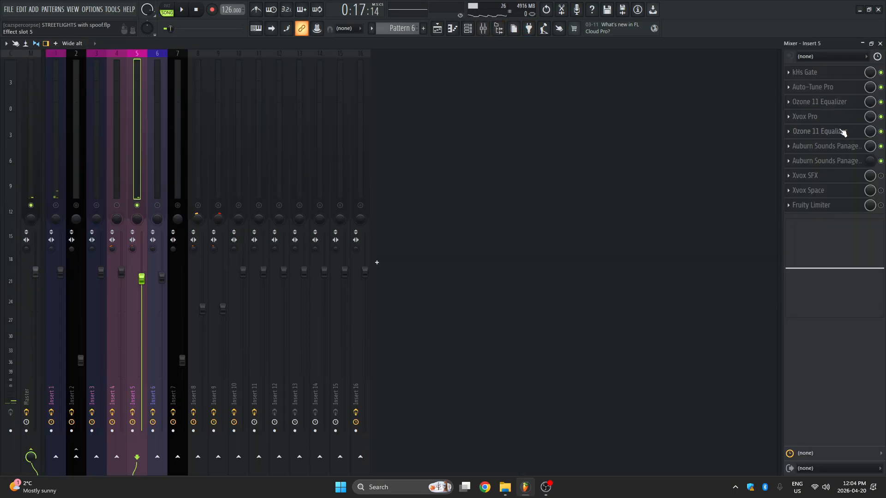
Audition Insert 5 with the first Panagement open, checking its LFO panning motion, and close it before stopping playback
click(841, 132)
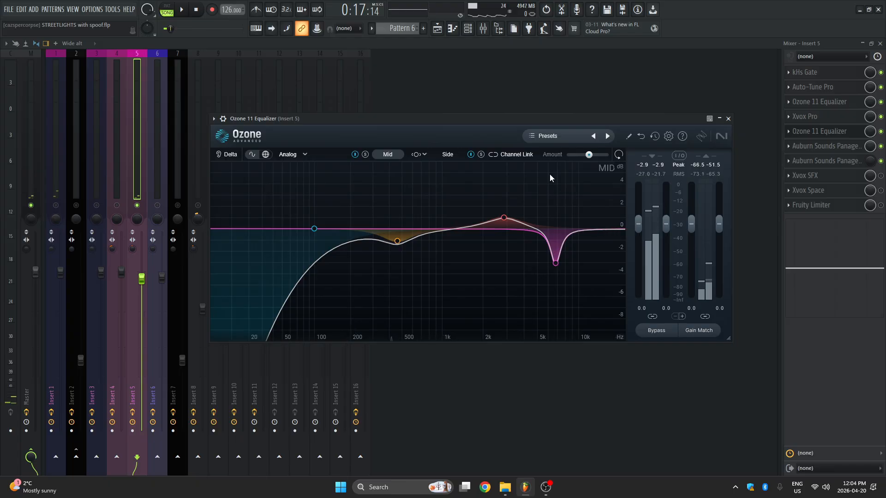
key(space)
key(Escape)
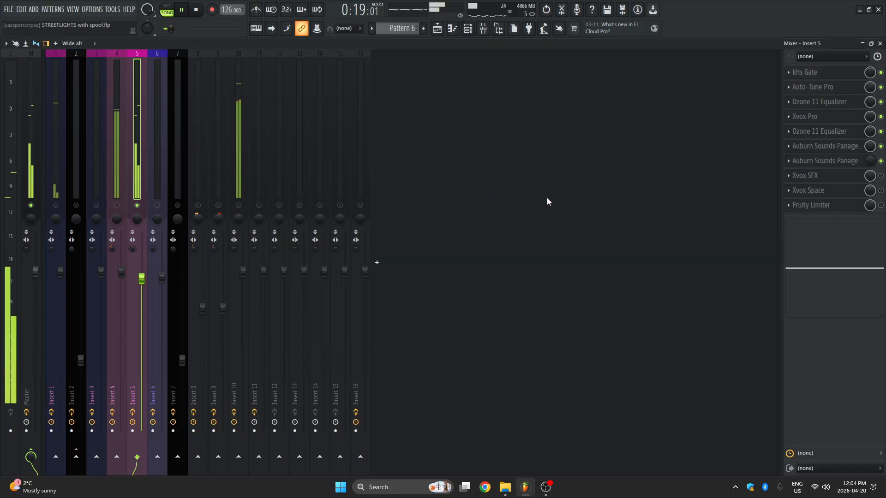
click(826, 146)
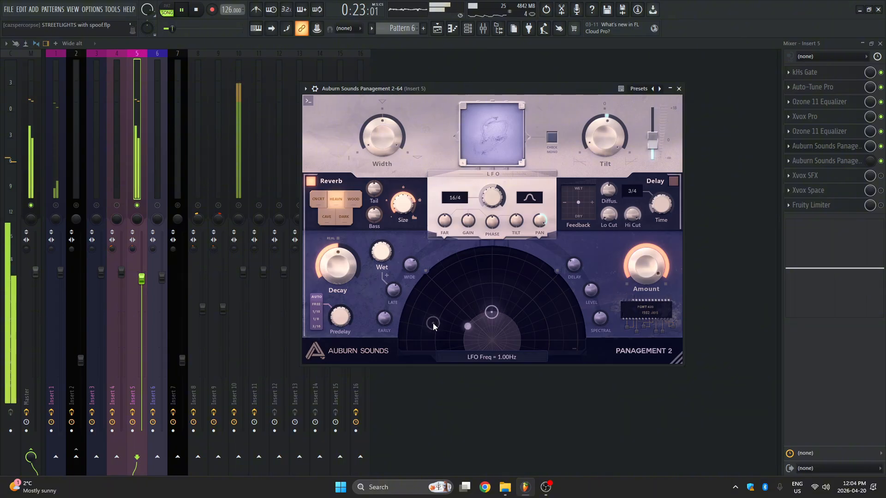
key(Escape)
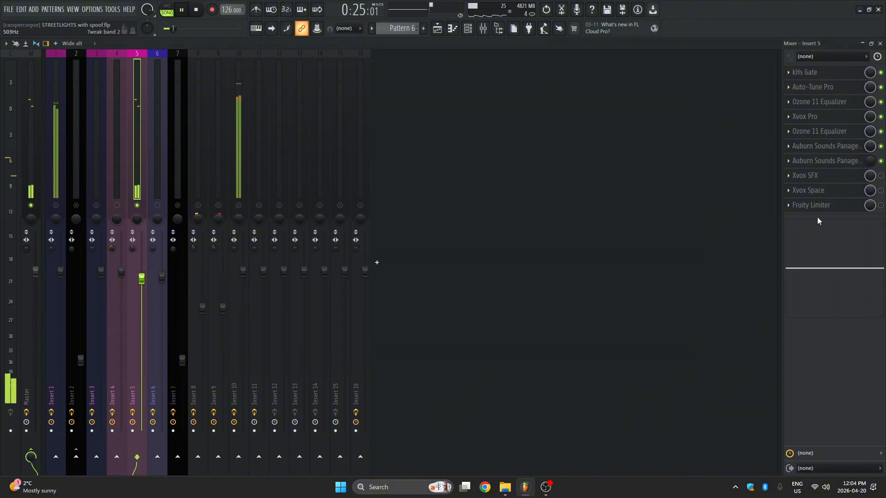
key(space)
Inspect Xvox Pro on Insert 5, close it, and examine the Analog XL settings of Xvox SFX
click(843, 180)
click(808, 117)
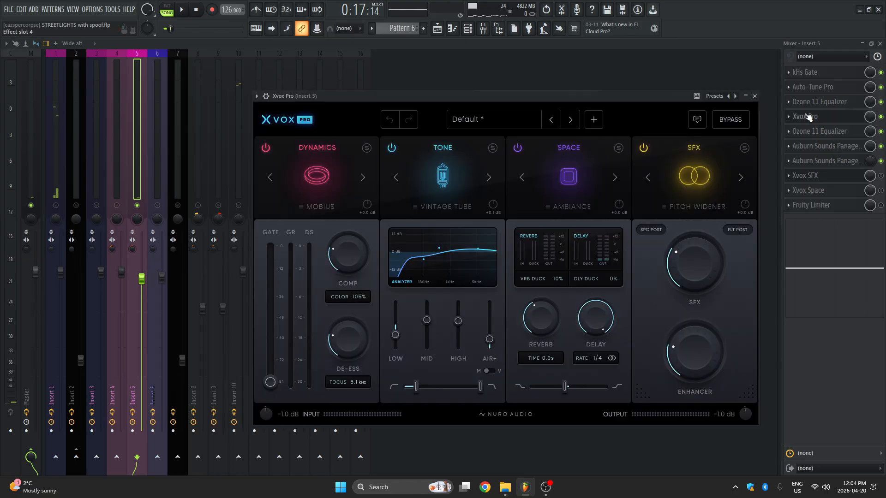
click(807, 117)
click(821, 177)
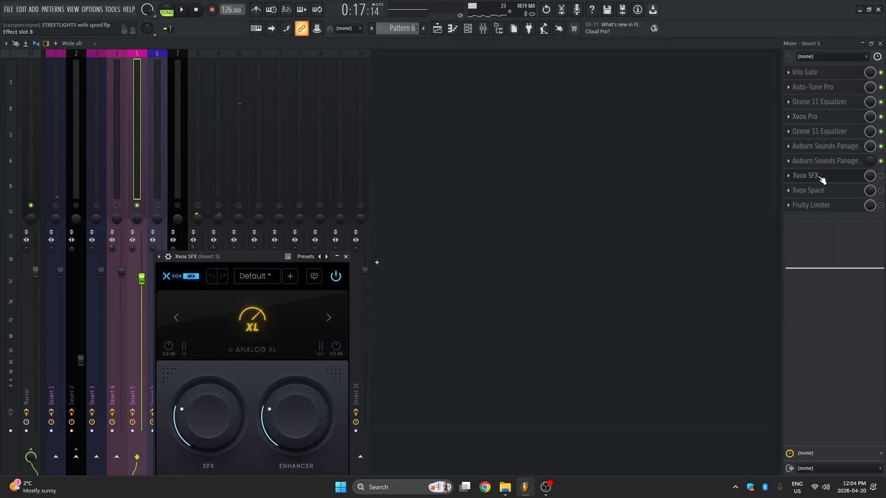
drag(275, 261, 524, 117)
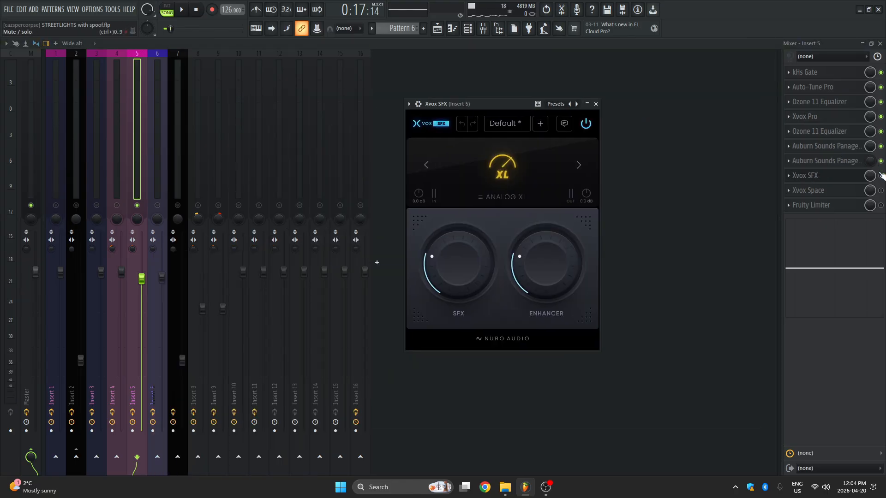
Enable Xvox SFX on Insert 5, review Xvox Space's Dark Hall settings alongside Xvox Pro, and leave Xvox Space disabled
click(828, 191)
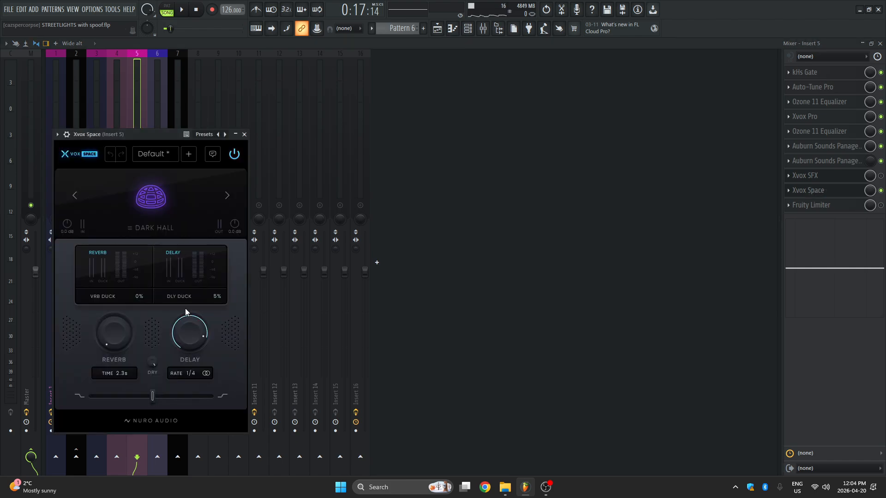
click(816, 190)
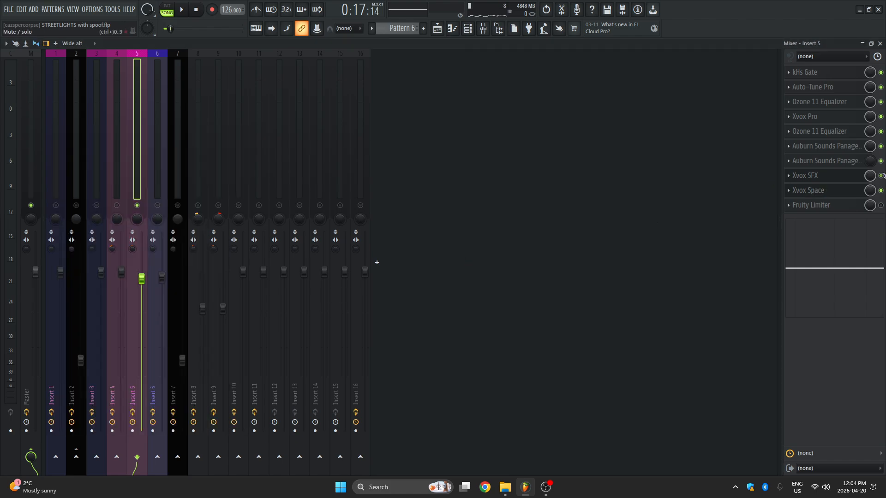
click(818, 120)
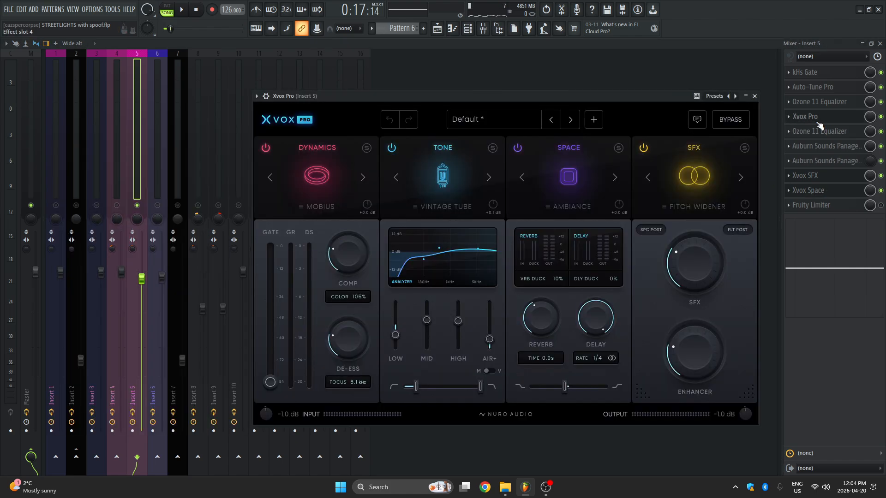
click(833, 192)
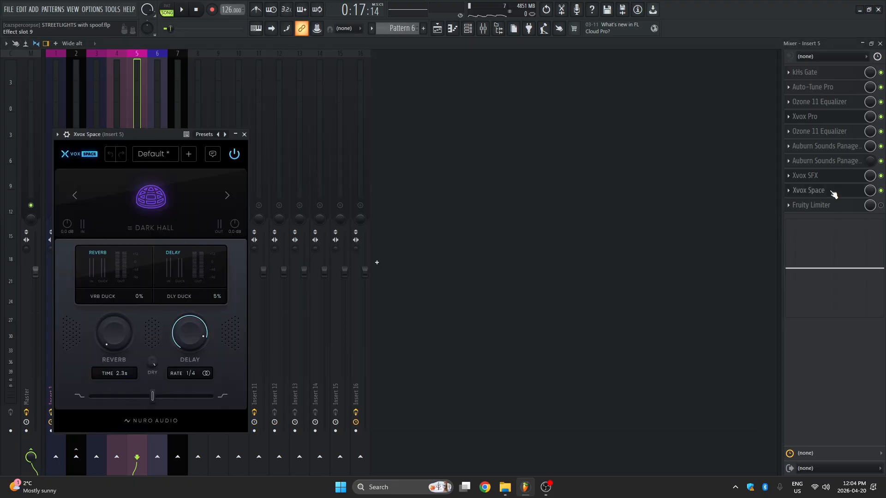
click(881, 191)
Enable Fruity Limiter on Insert 5, inspect its gain and envelope settings during playback, and close it
click(880, 206)
click(832, 207)
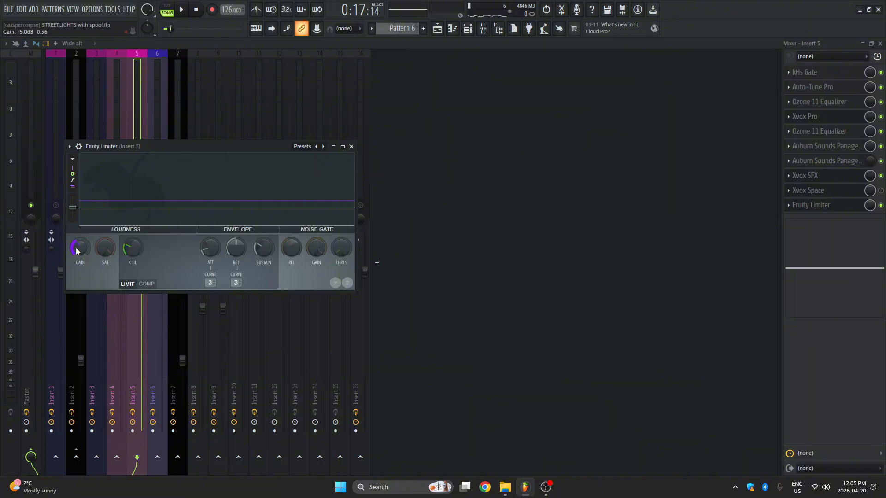
key(space)
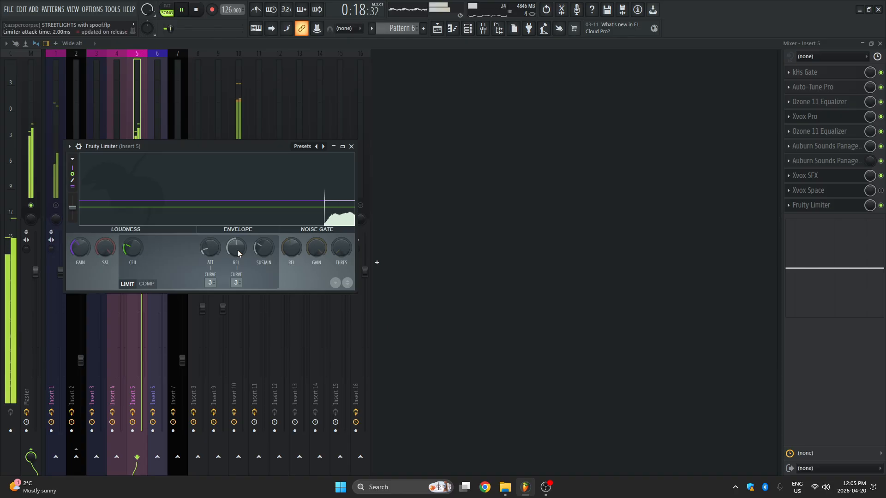
key(Escape)
Unmute Inserts 1, 2 and 3 and audition them together with Insert 5
key(space)
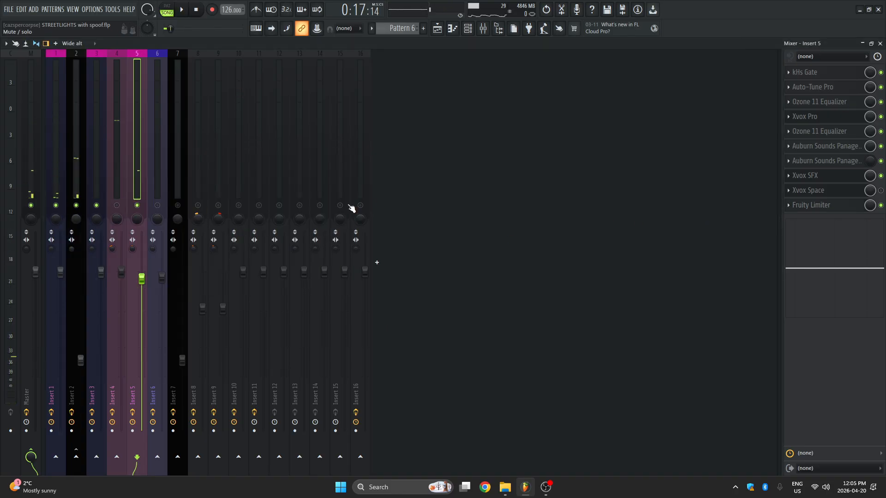
key(space)
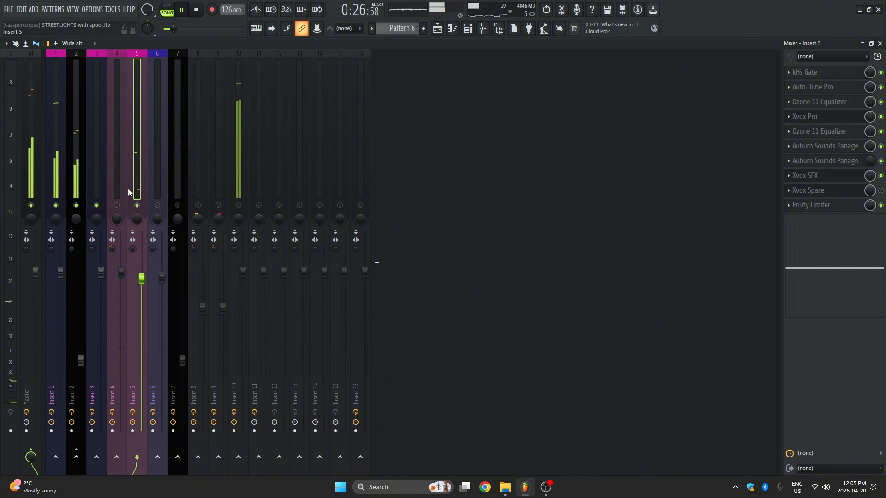
key(space)
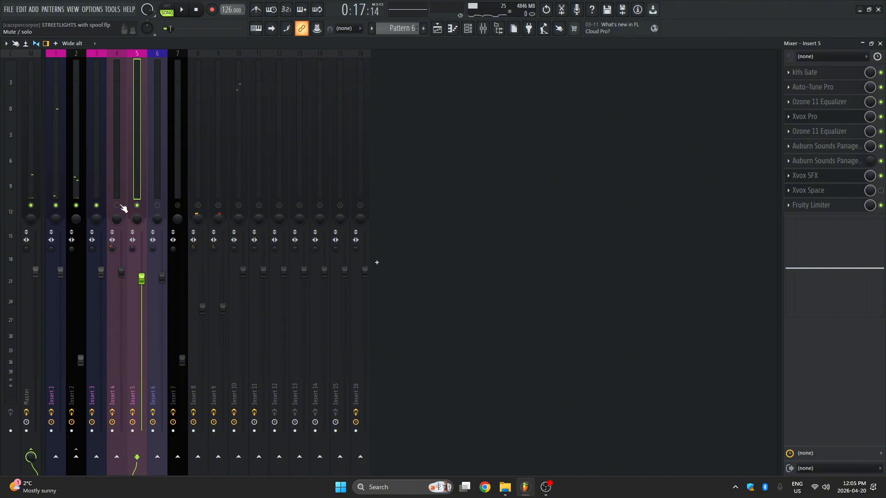
Solo Insert 4, show its effect chain, and return to the playlist
right_click(117, 206)
click(118, 183)
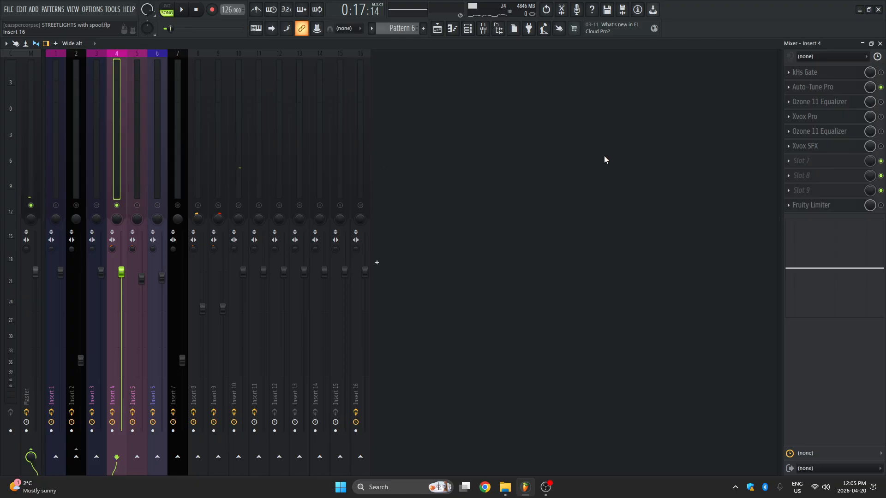
key(Escape)
key(Escape)
key(Escape)
key(Escape)
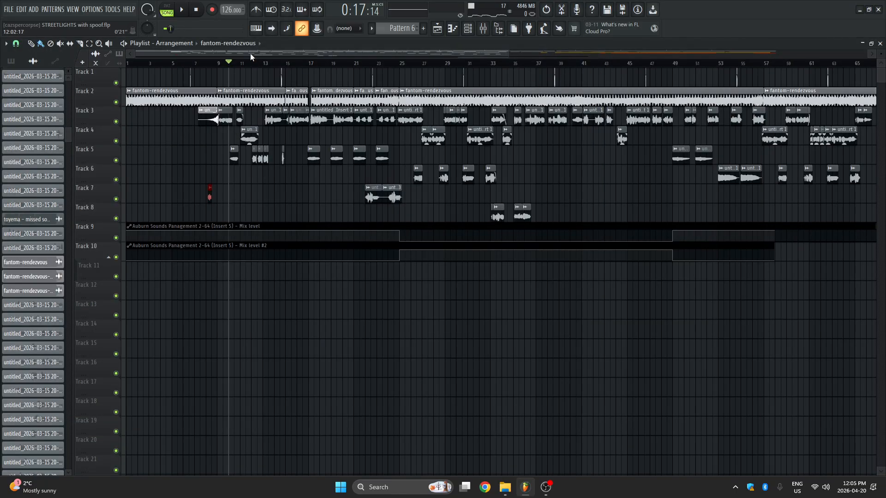
Audition the arrangement from bar 17 in the playlist and stop playback
scroll(244, 63, up, 7)
drag(240, 52, 267, 66)
scroll(283, 66, down, 5)
key(space)
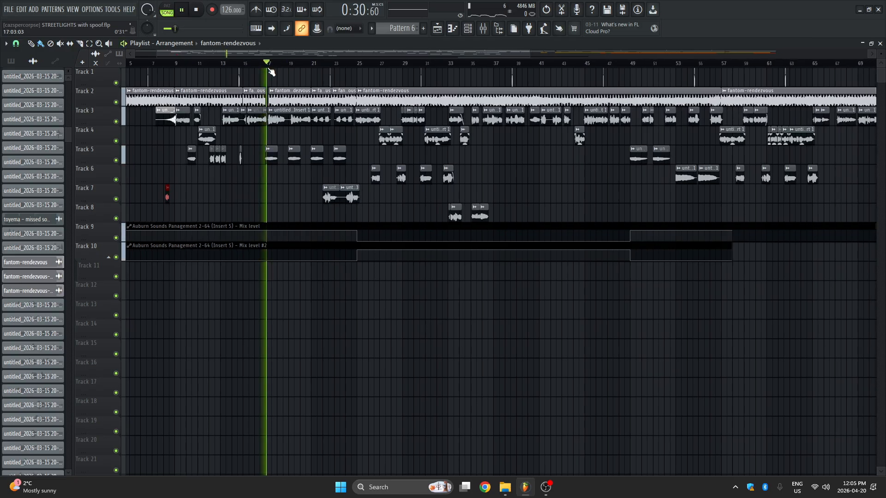
click(488, 29)
key(Escape)
key(space)
Play the song from bar 22 to audition the soloed Insert 4 and enable its kHs Gate
click(325, 66)
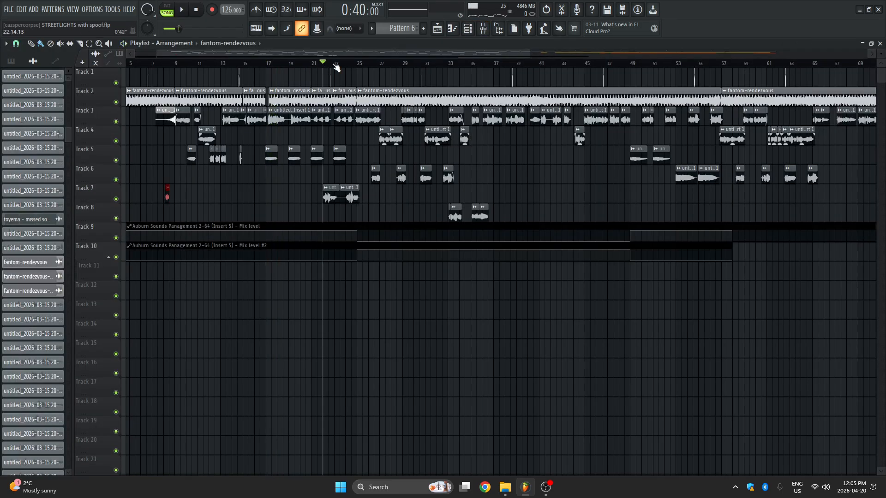
key(space)
key(F9)
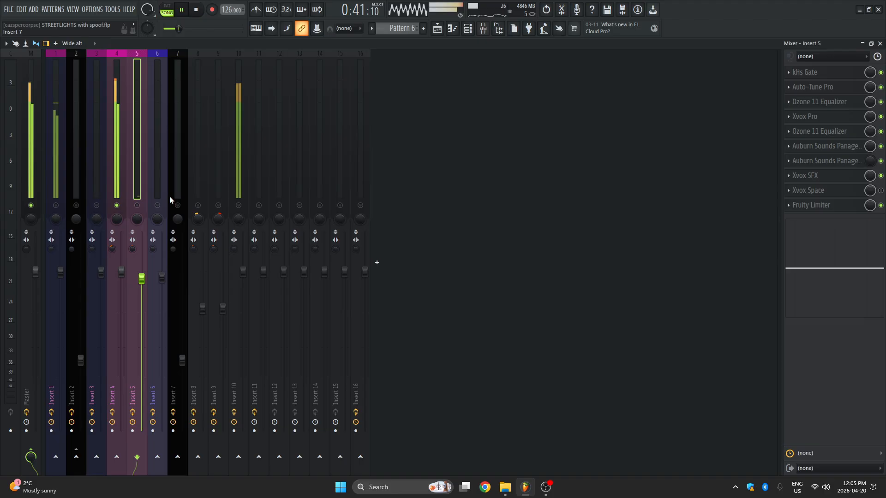
click(116, 167)
key(space)
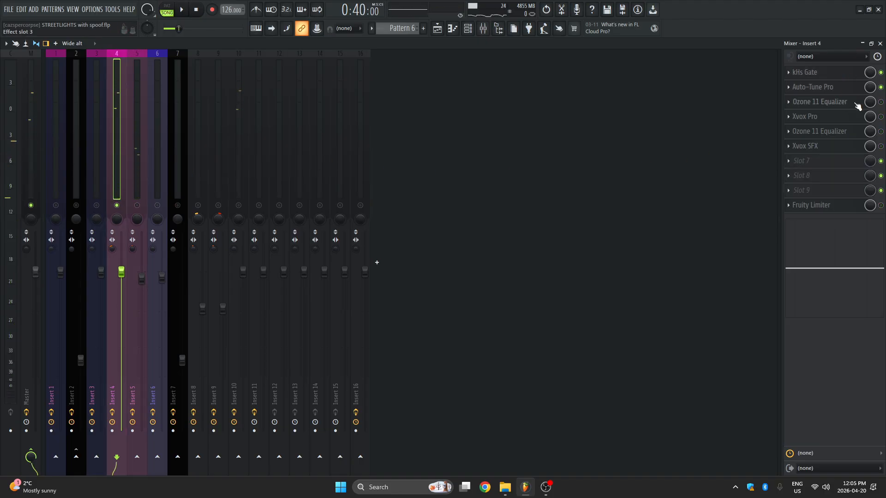
Enable the first Ozone 11 Equalizer on Insert 4 and compare its Side and Mid curves
click(826, 102)
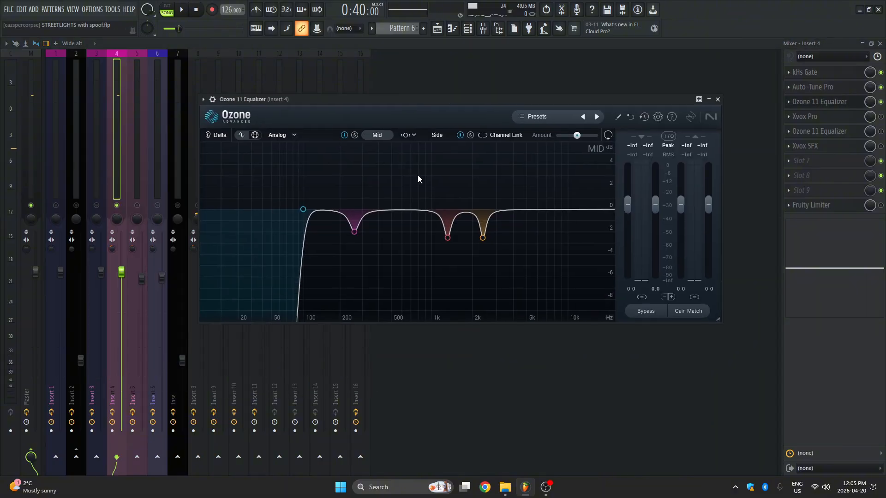
click(437, 140)
click(389, 134)
Enable Xvox Pro on Insert 4 and inspect its Massive space and Pitch Widener SFX settings
click(858, 119)
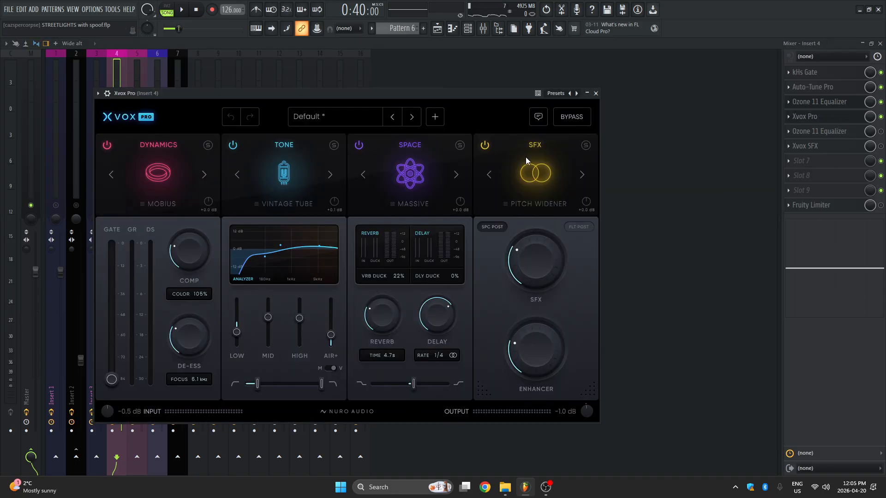
drag(426, 93, 535, 93)
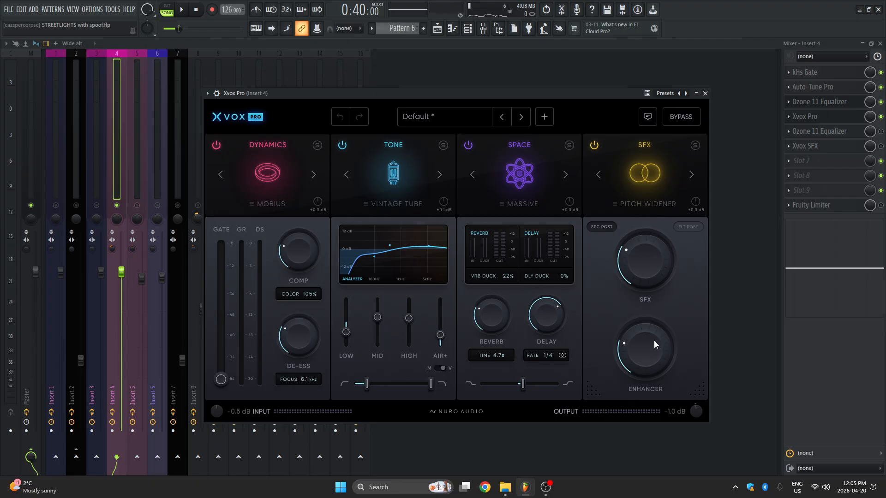
mouse_move(650, 348)
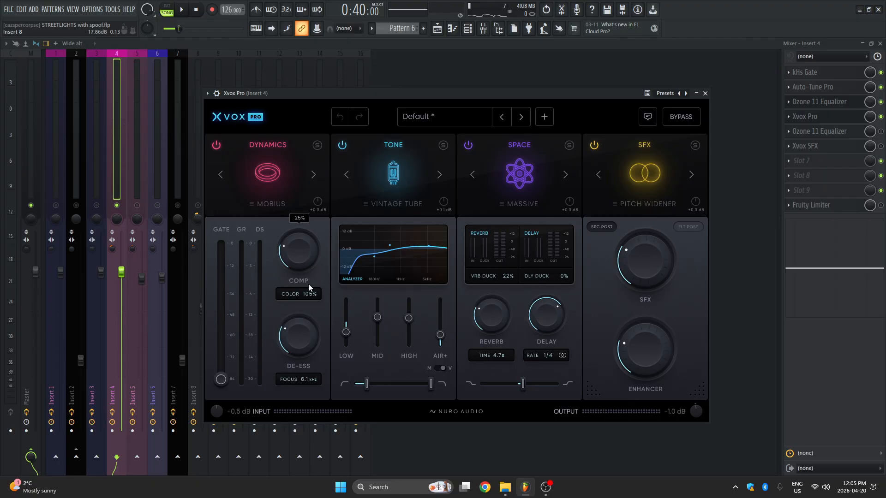
Set the De-Ess amount of Xvox Pro on Insert 4 to 31% and review its Tone settings
double_click(301, 343)
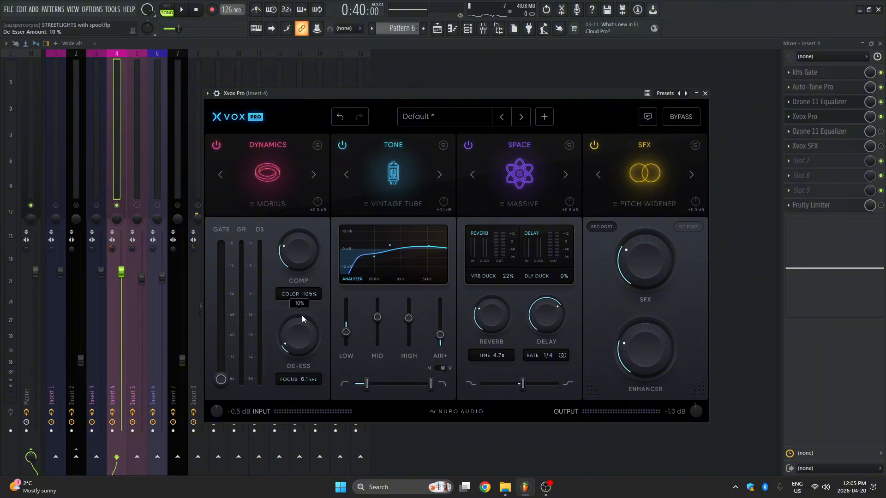
drag(302, 315, 295, 282)
mouse_move(441, 339)
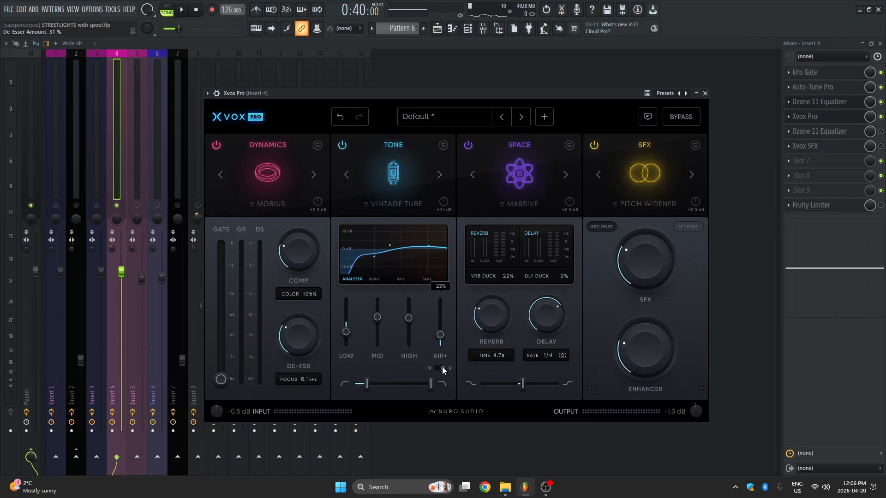
mouse_move(346, 337)
Enable the second Ozone 11 Equalizer on Insert 4 and compare its Mid and Side curves during playback
click(880, 131)
click(834, 131)
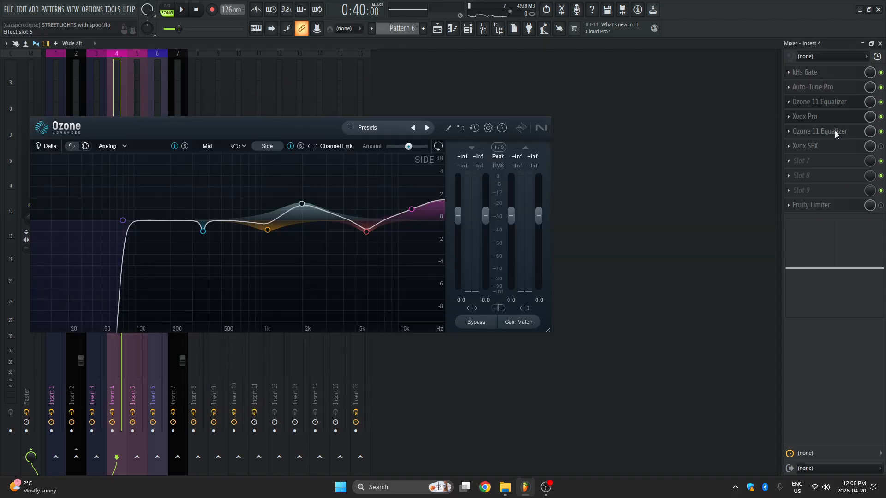
drag(319, 110, 508, 111)
click(397, 146)
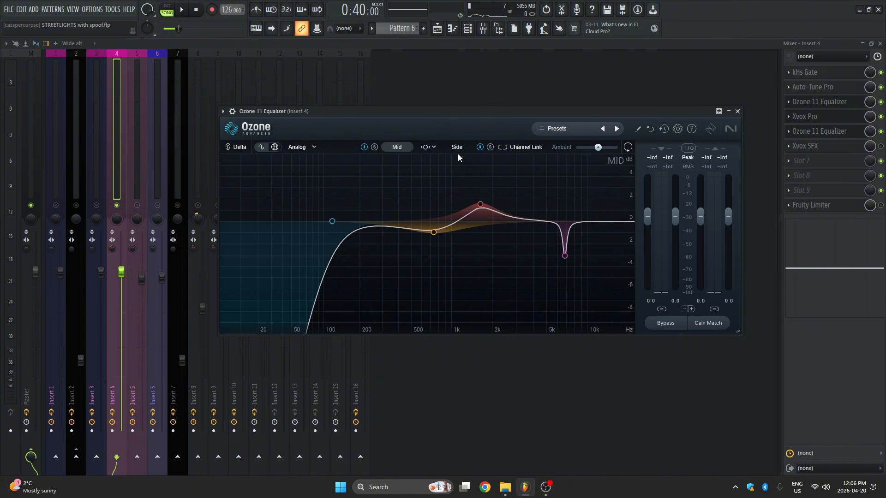
key(space)
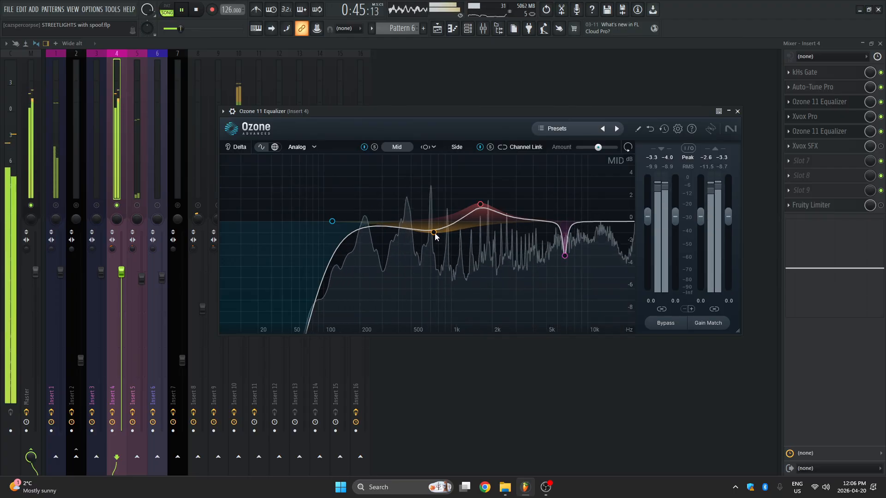
click(457, 147)
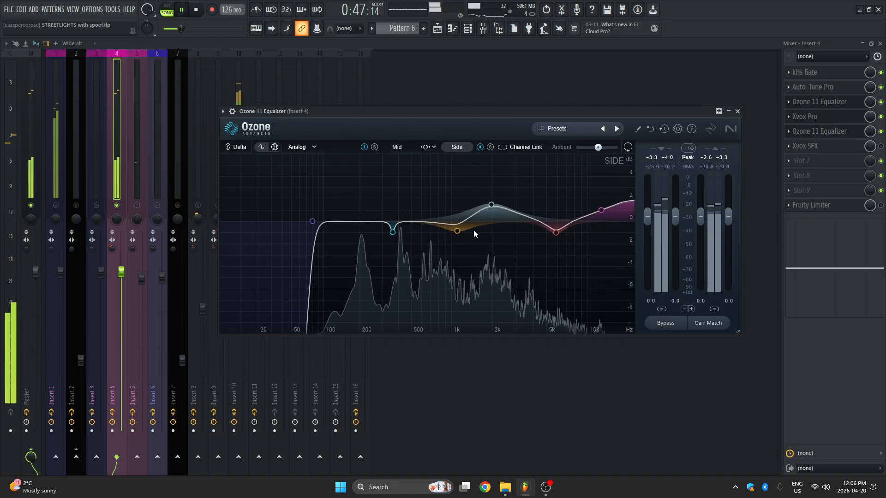
Stop playback, close the Equalizer, enable Xvox SFX on Insert 4 and audition its Tube XL effect
key(space)
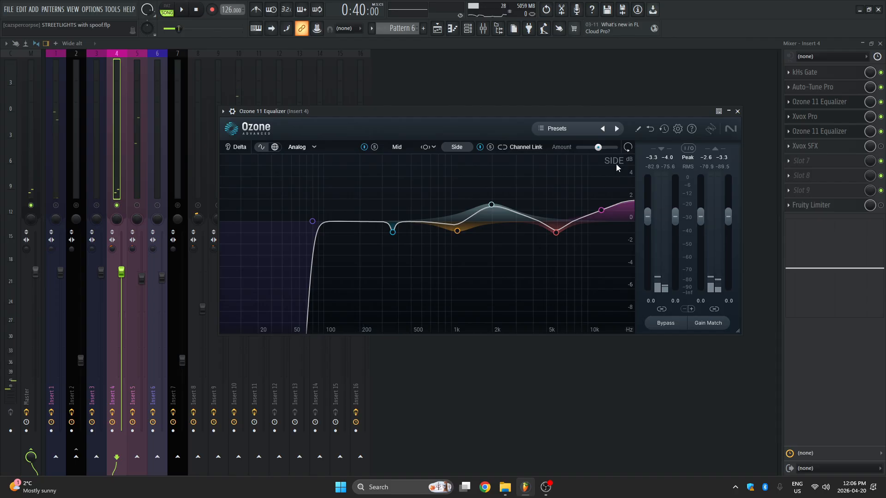
click(819, 131)
click(881, 146)
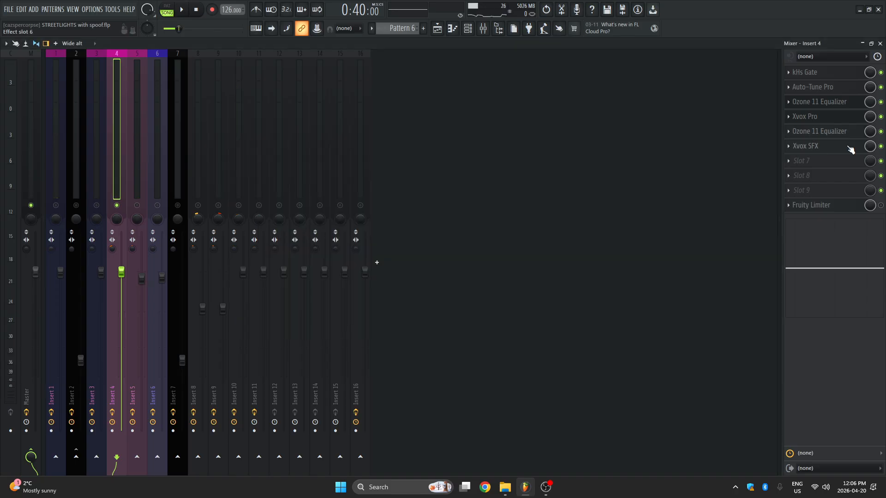
click(821, 147)
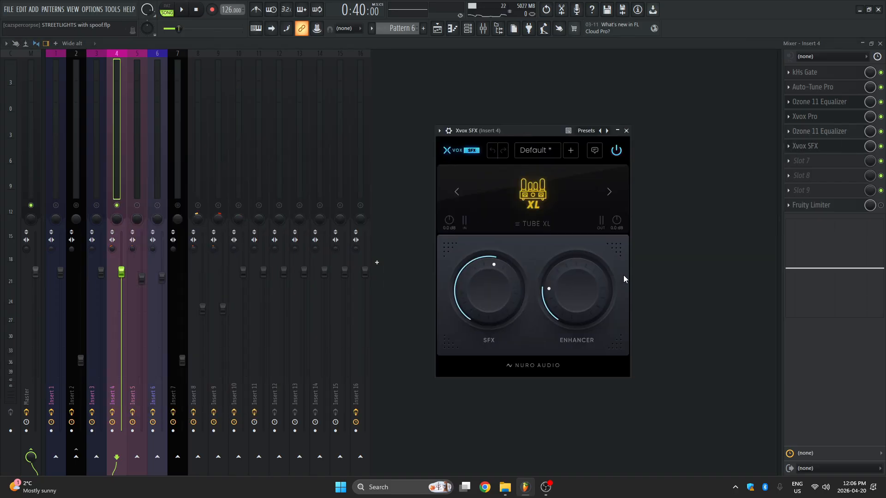
click(830, 146)
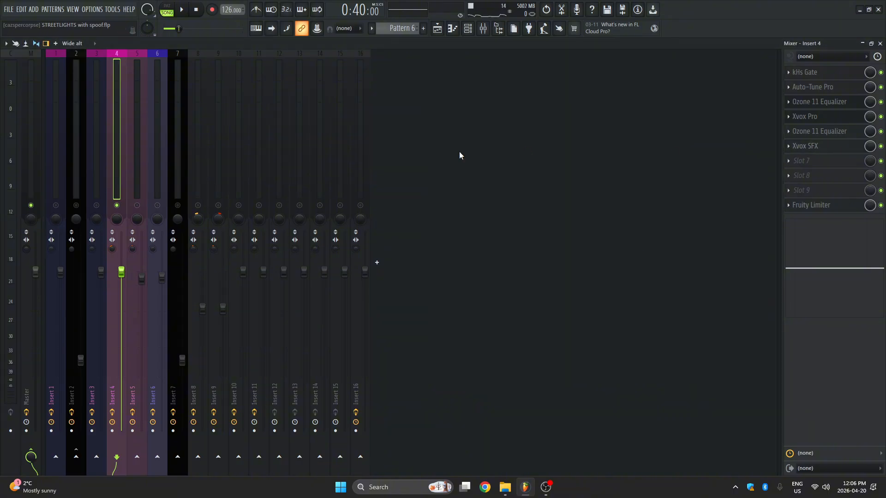
click(829, 148)
drag(531, 140, 527, 203)
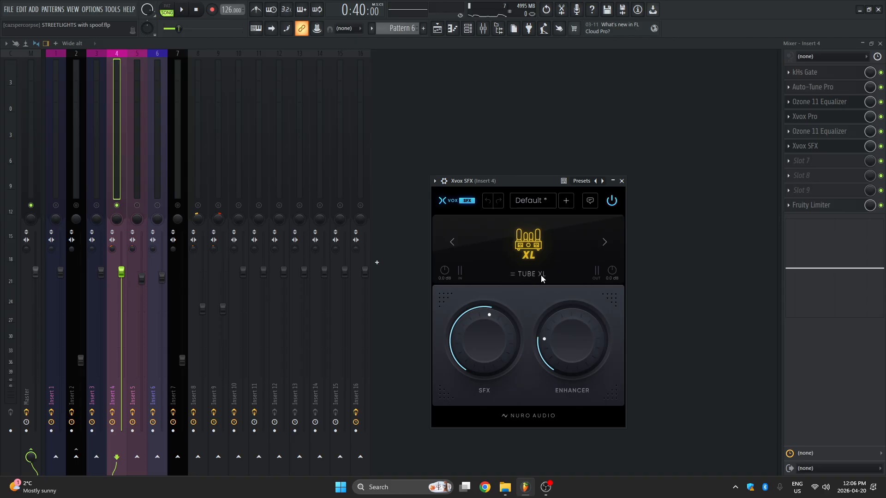
click(183, 10)
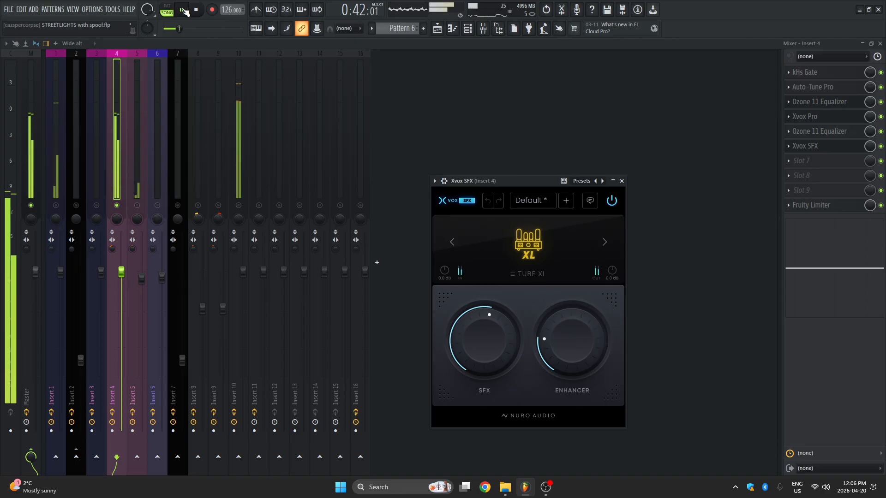
key(space)
Unmute Inserts 1, 5, 2 and 3 alongside Insert 4 in the mixer
click(57, 206)
click(137, 206)
click(76, 206)
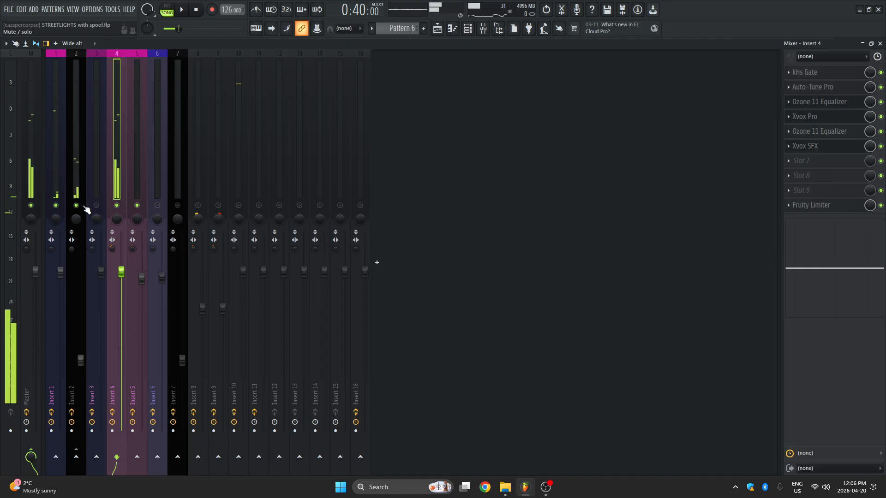
click(96, 207)
Bring up the playlist without the mixer and close the Insert 4 plugin windows covering it
key(F9)
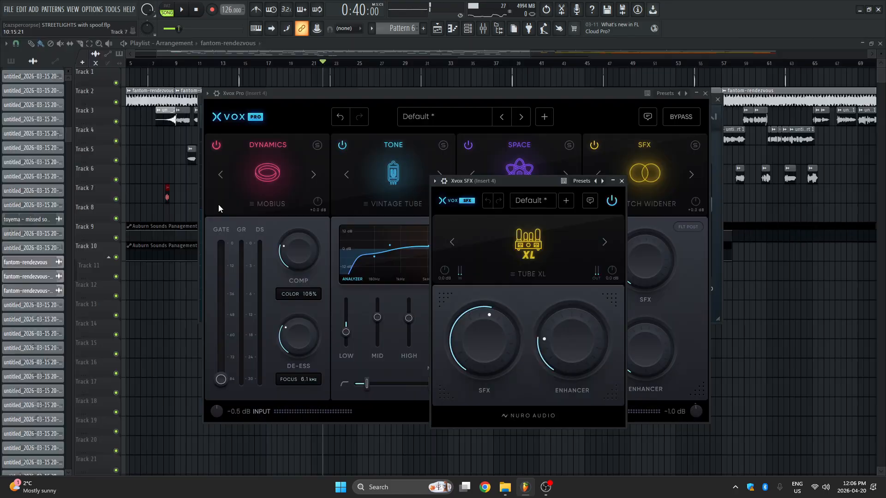
click(252, 200)
key(Escape)
key(Escape)
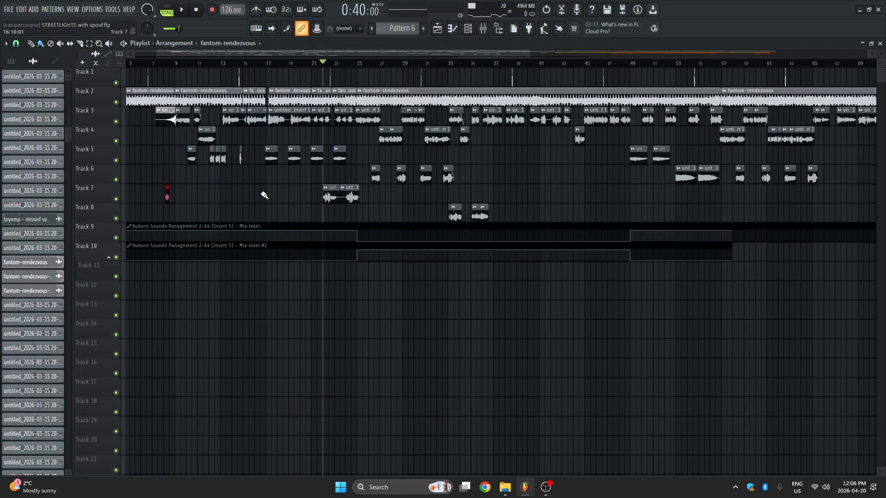
Play the arrangement, unmute Insert 10 in the mixer during playback, and stop the song
key(space)
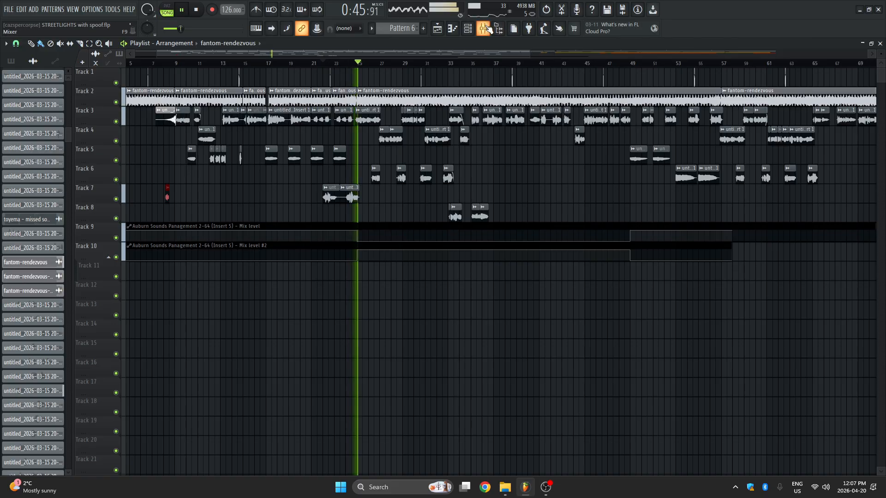
key(F9)
key(F5)
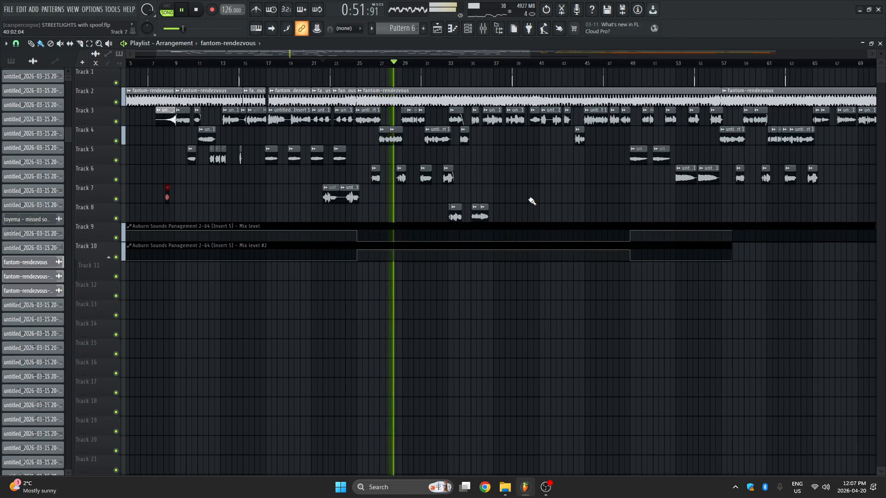
key(F9)
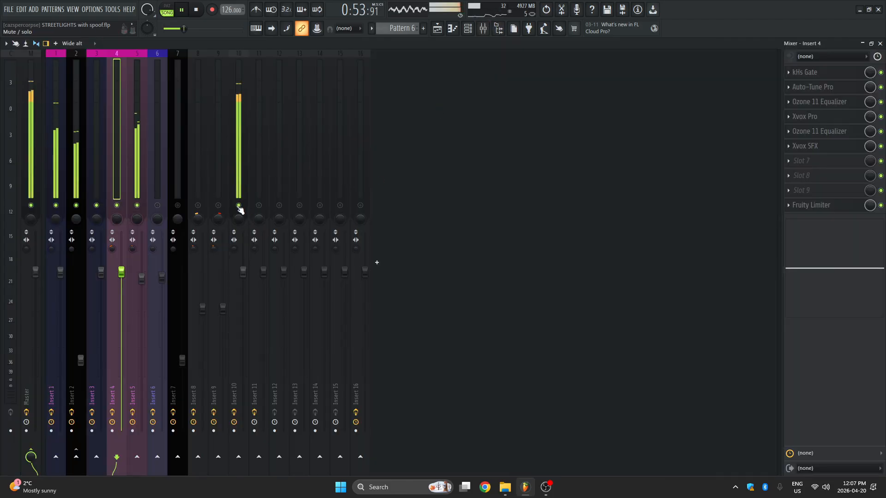
click(239, 205)
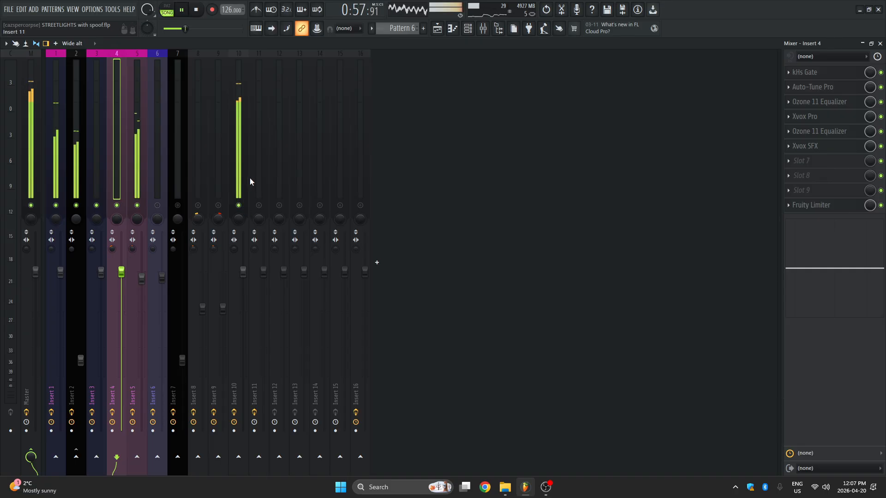
key(space)
Examine the mixed addy clips on Track 4 and the addison new clips on Track 5 within the full arrangement
key(F9)
scroll(511, 57, down, 4)
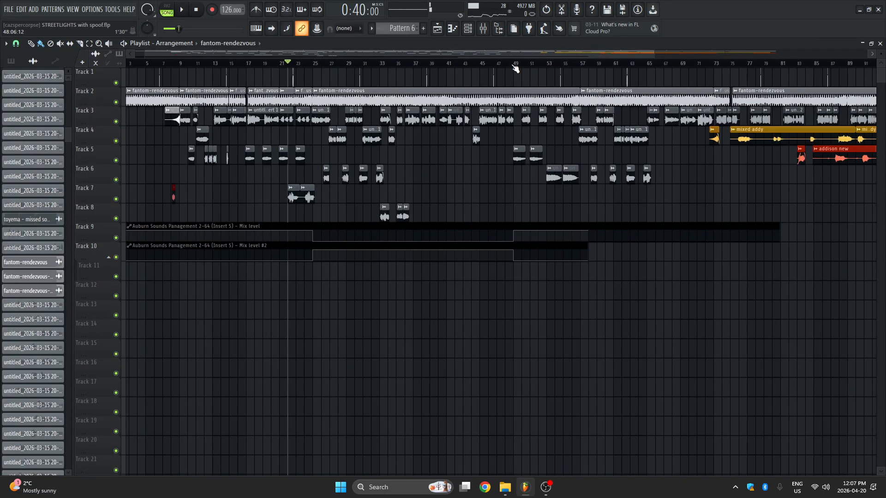
scroll(543, 52, down, 6)
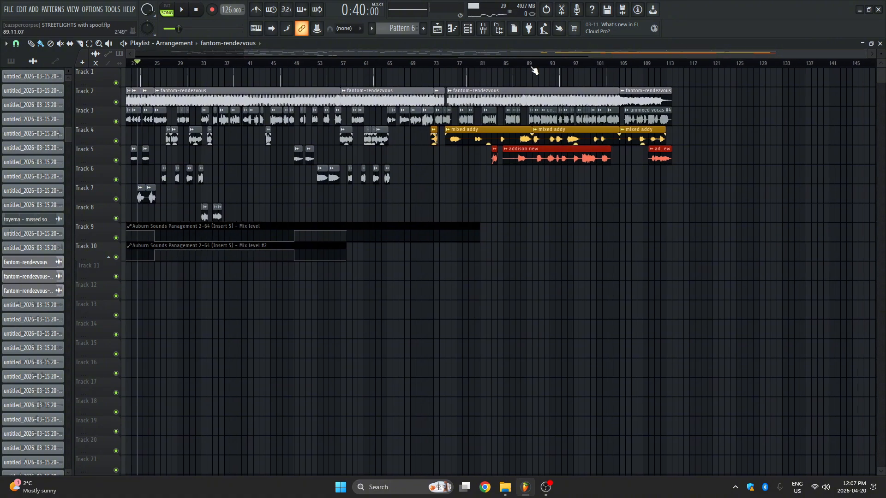
scroll(527, 69, up, 5)
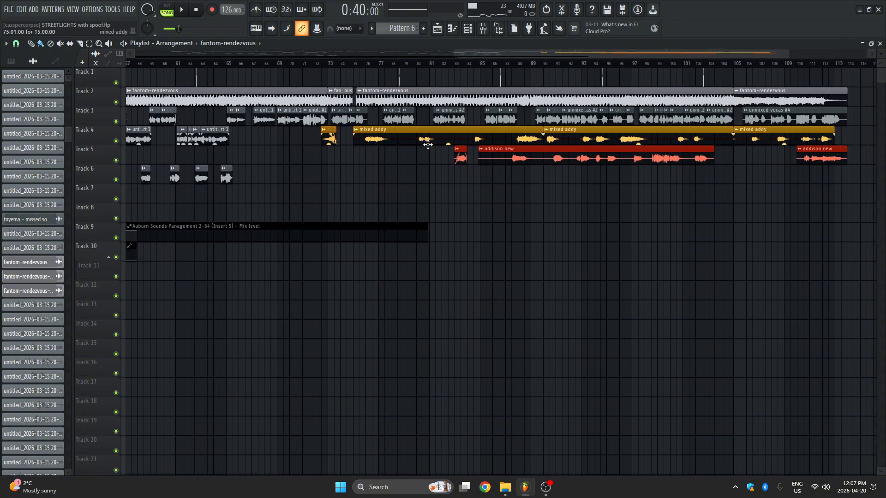
drag(343, 137, 884, 179)
click(710, 224)
right_click(710, 225)
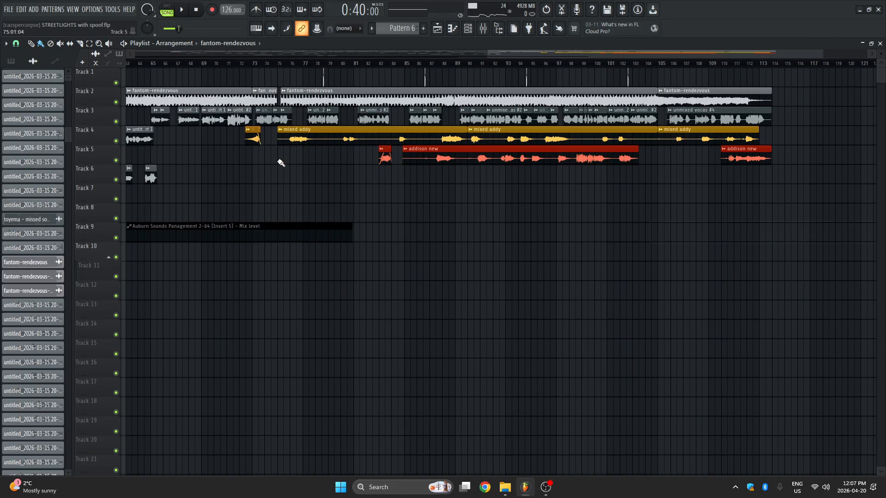
drag(223, 136, 884, 196)
click(577, 213)
right_click(576, 213)
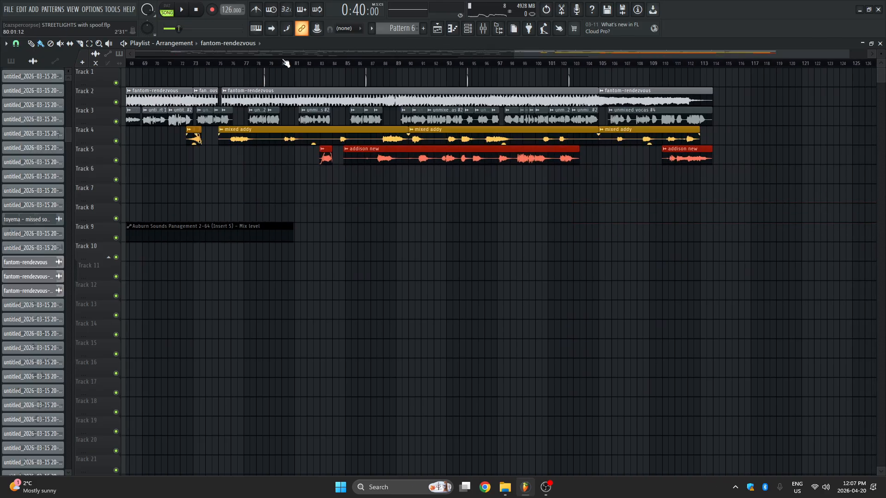
scroll(287, 64, down, 1)
scroll(286, 64, down, 2)
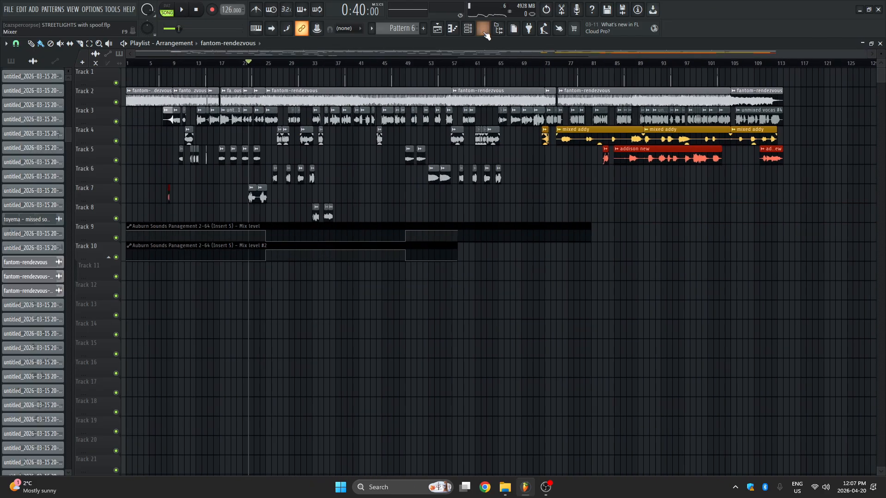
scroll(521, 66, down, 1)
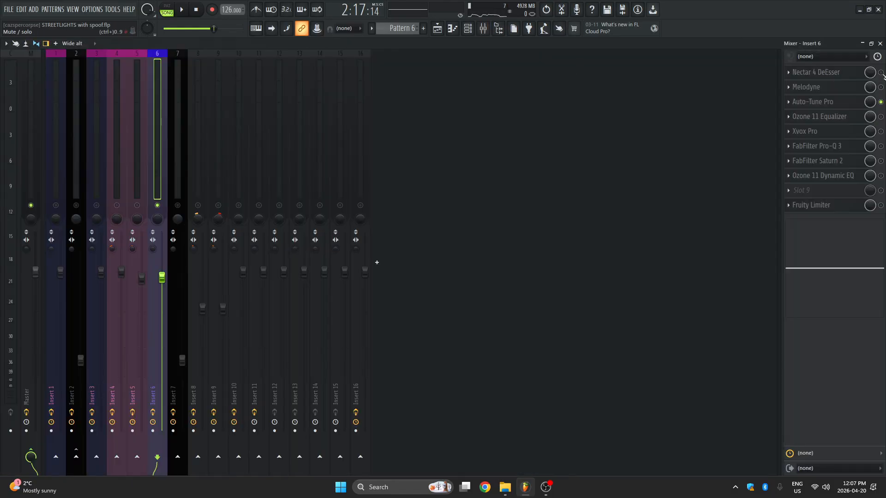
Enable Nectar 4 DeEsser and Melodyne on Insert 6 and inspect the DeEsser's threshold setting
click(881, 72)
click(815, 72)
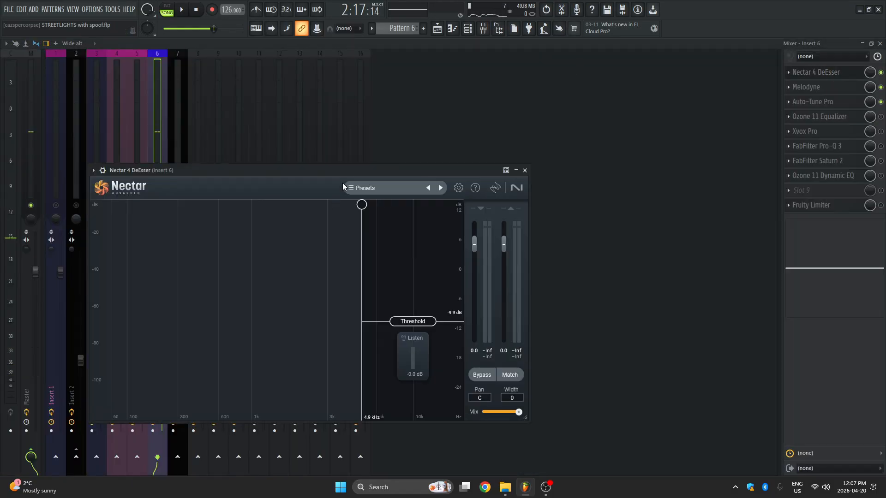
drag(366, 181, 486, 89)
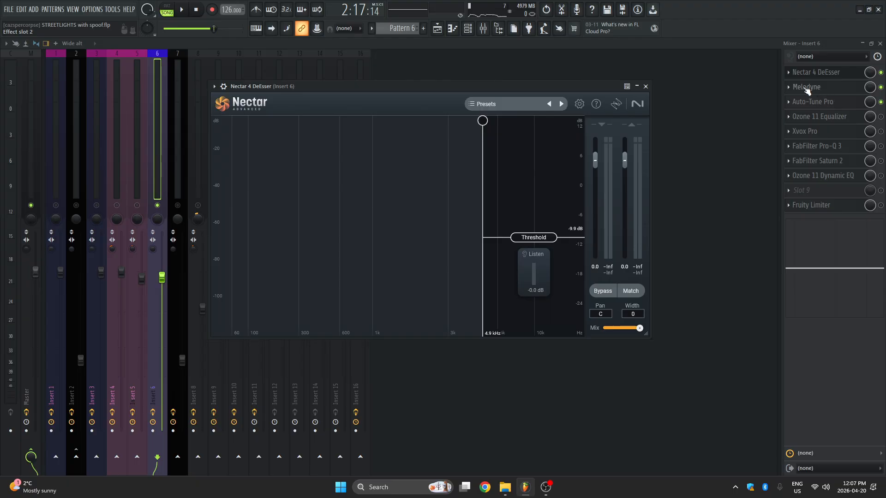
click(814, 131)
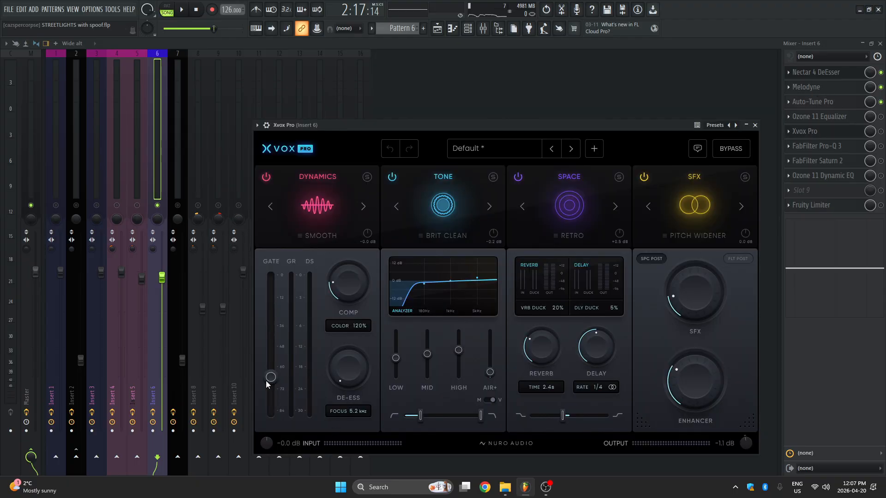
click(755, 126)
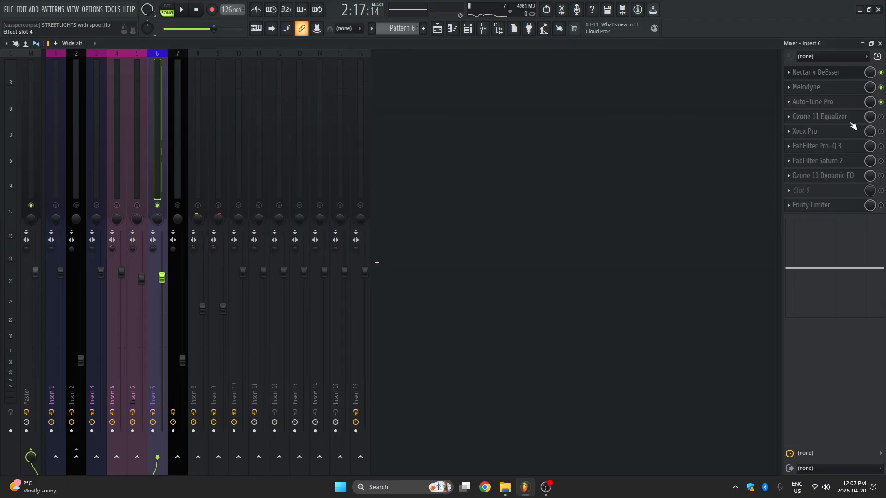
Review the vocal's pitch notes in Melodyne on Insert 6 and move Melodyne above Nectar 4 DeEsser in the chain
click(830, 88)
drag(482, 78, 482, 46)
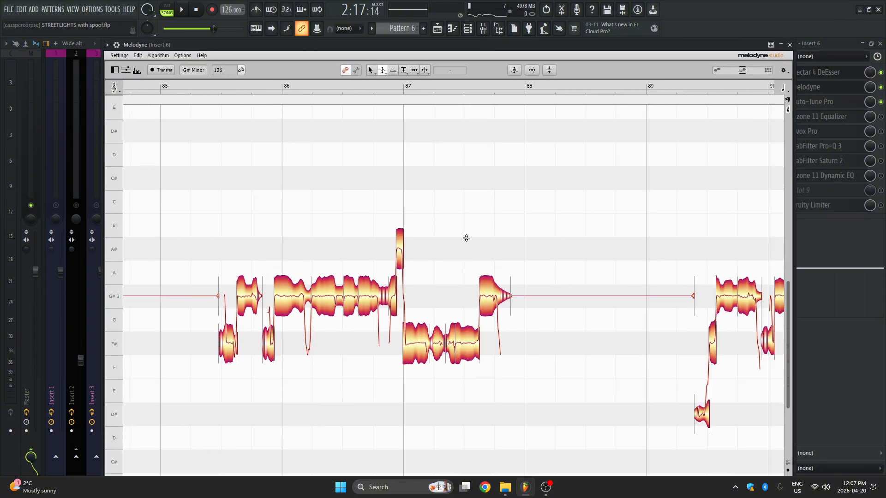
scroll(465, 237, down, 5)
scroll(467, 237, down, 6)
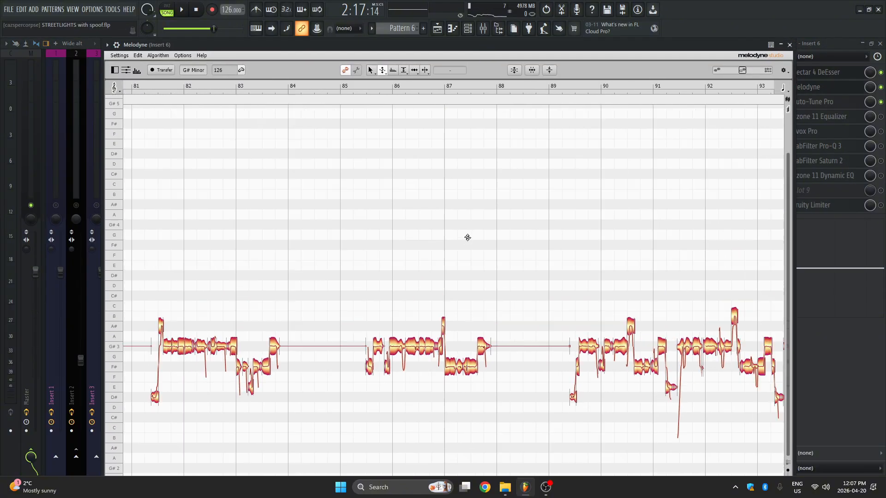
scroll(456, 238, down, 8)
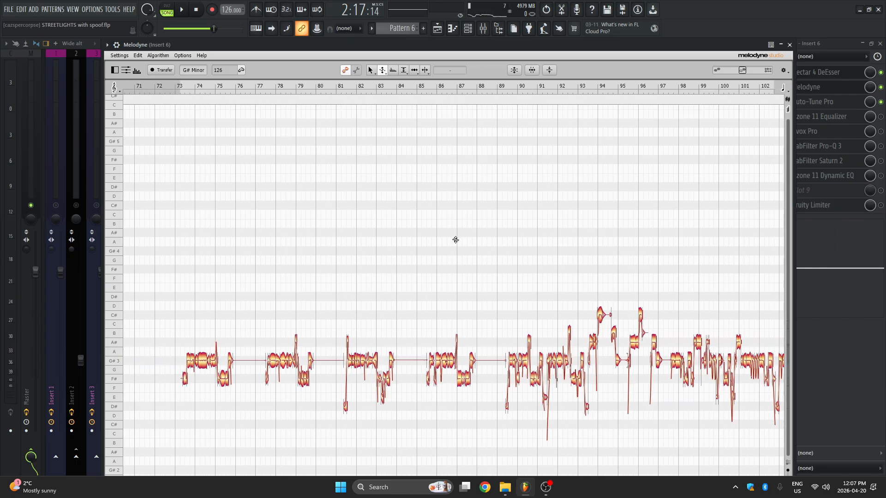
scroll(453, 240, down, 1)
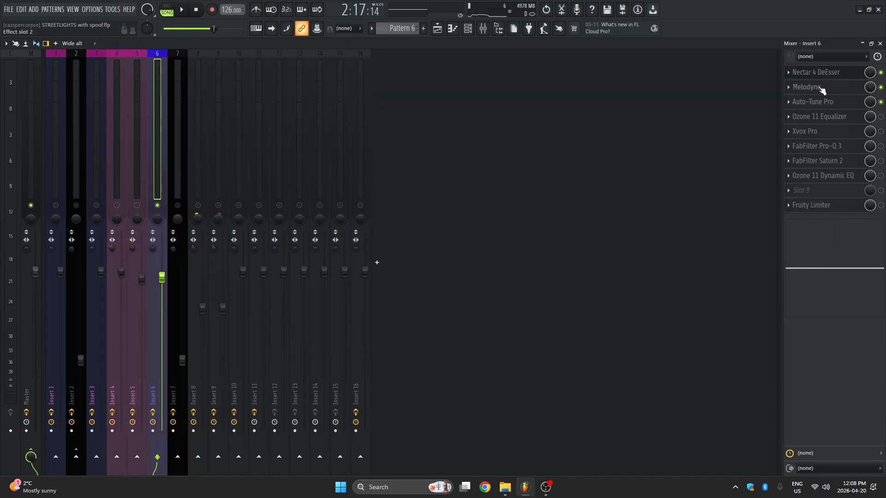
drag(821, 89, 830, 82)
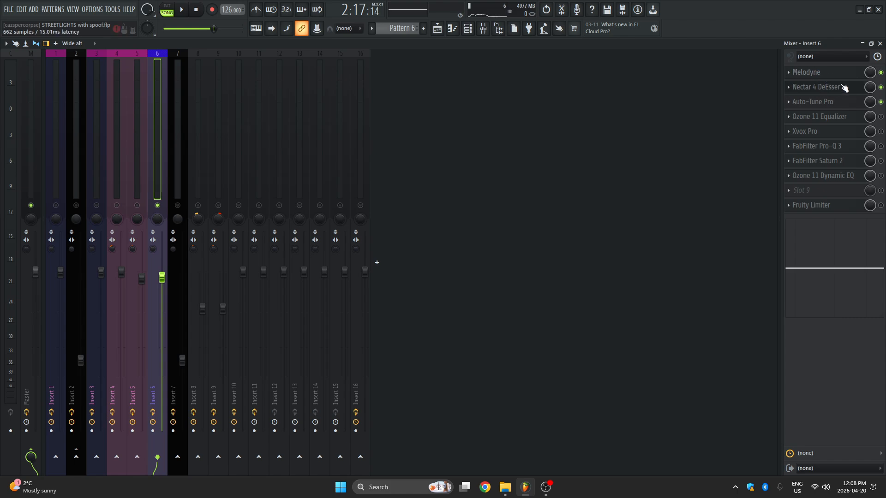
Enable Ozone 11 Equalizer on Insert 6 and inspect its EQ curve, including the 208 Hz bell cut
click(880, 116)
click(832, 121)
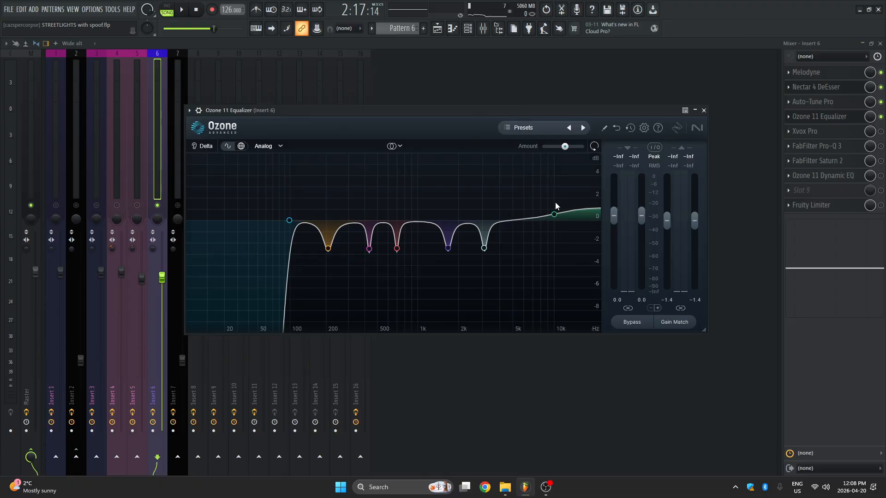
drag(561, 196, 294, 252)
click(392, 197)
click(331, 248)
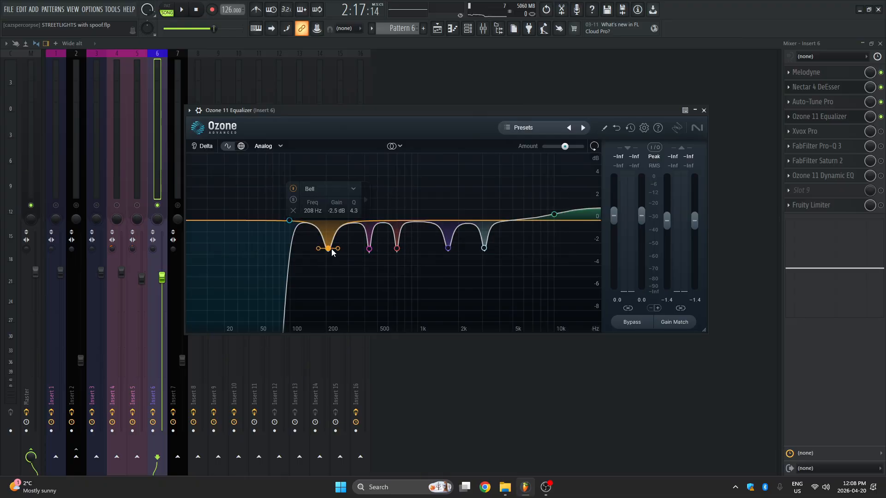
click(479, 203)
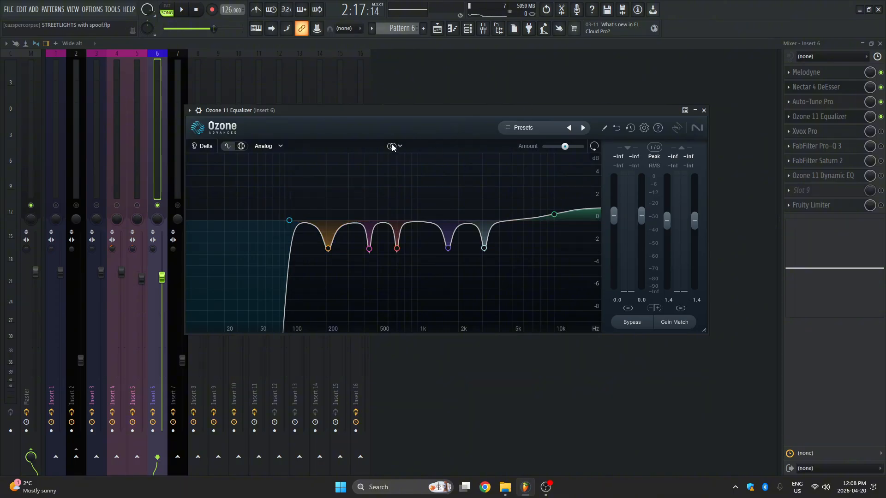
Enable Xvox Pro on Insert 6 and review its Smooth dynamics, Brit Clean tone, Retro space and Pitch Widener settings
click(881, 132)
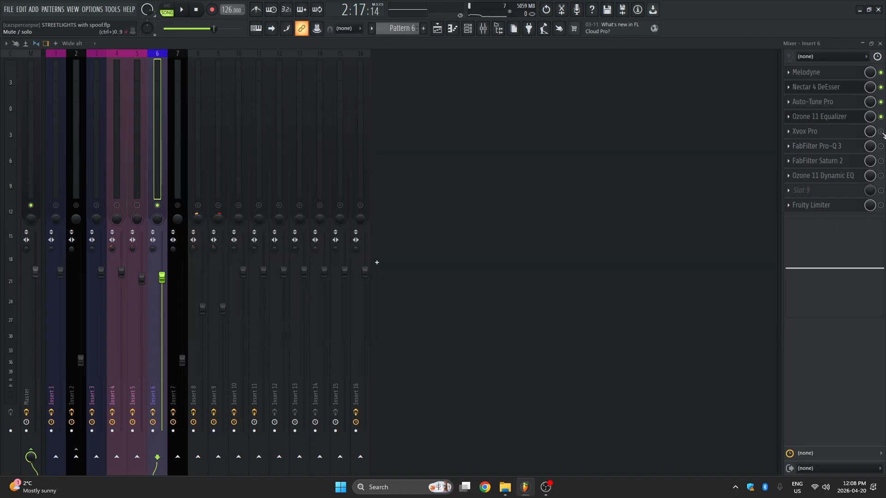
click(826, 133)
drag(553, 129, 509, 83)
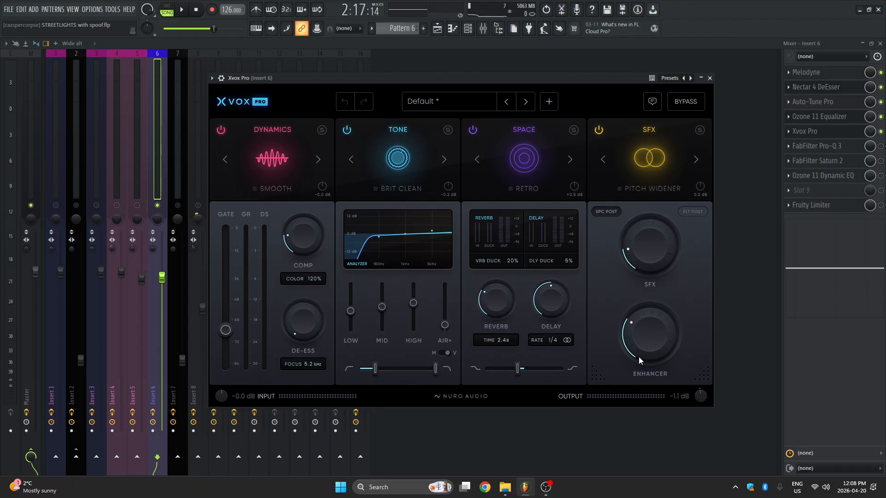
mouse_move(645, 342)
key(Escape)
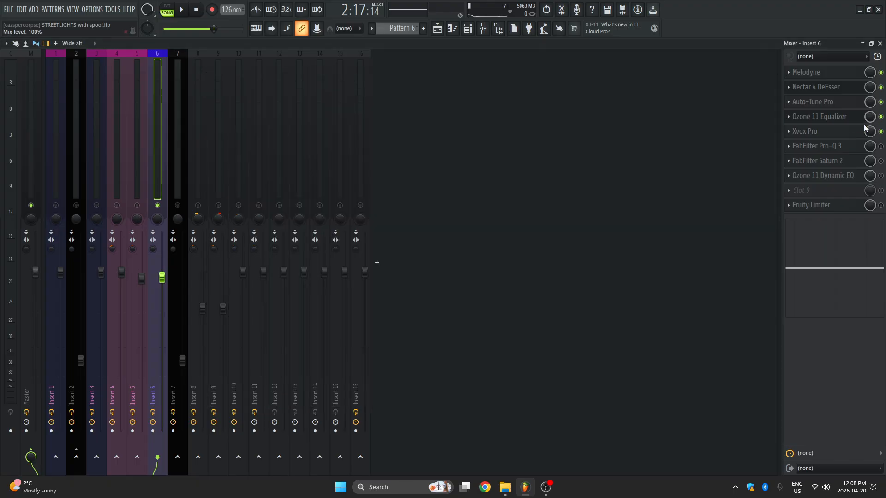
Enable FabFilter Pro-Q 3 on Insert 6 and play the vocal while examining its low cut and narrow EQ cuts
click(834, 148)
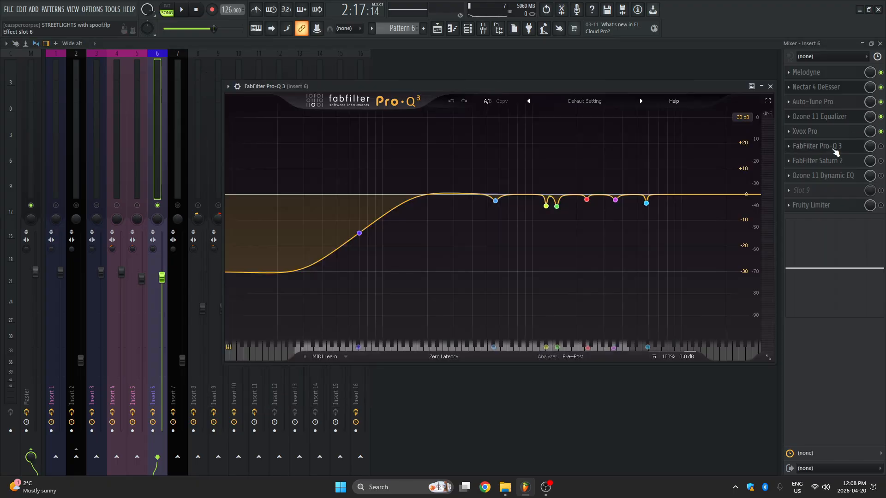
click(881, 147)
click(848, 149)
drag(577, 89, 538, 98)
mouse_move(329, 243)
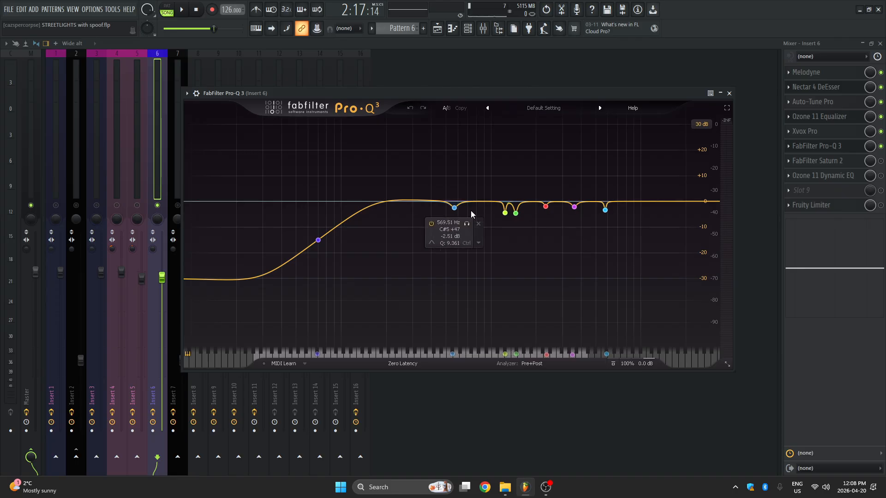
key(space)
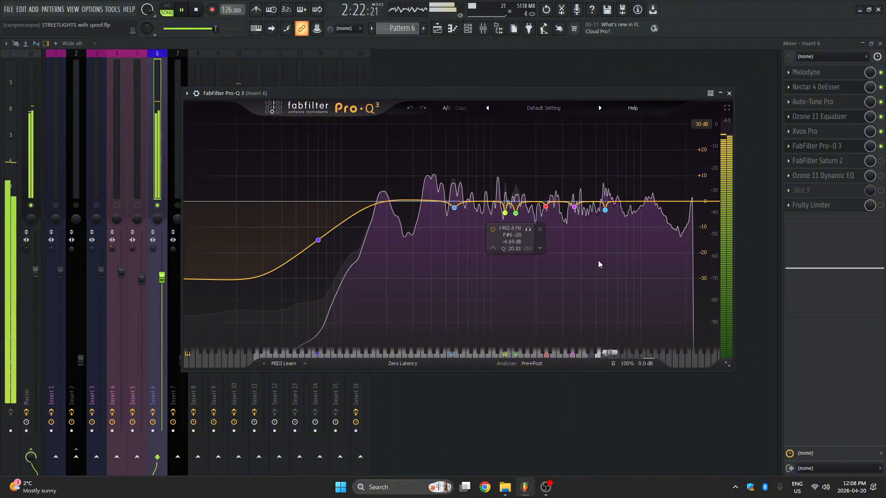
mouse_move(600, 264)
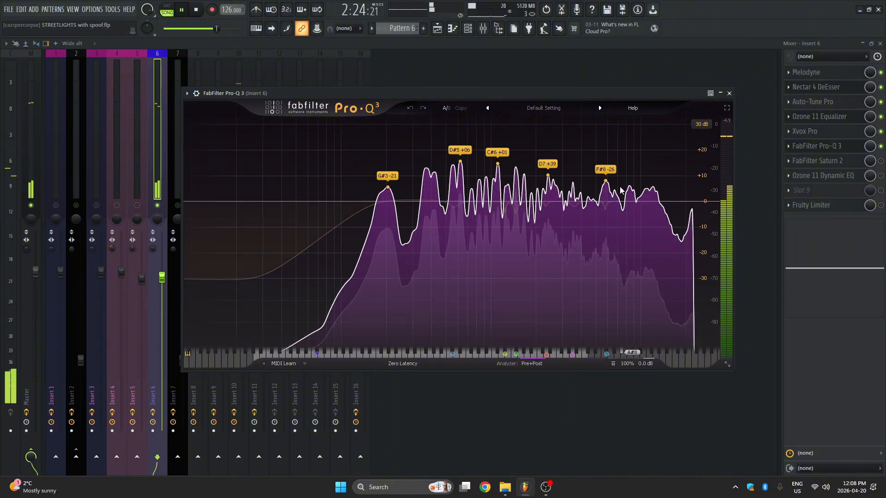
key(space)
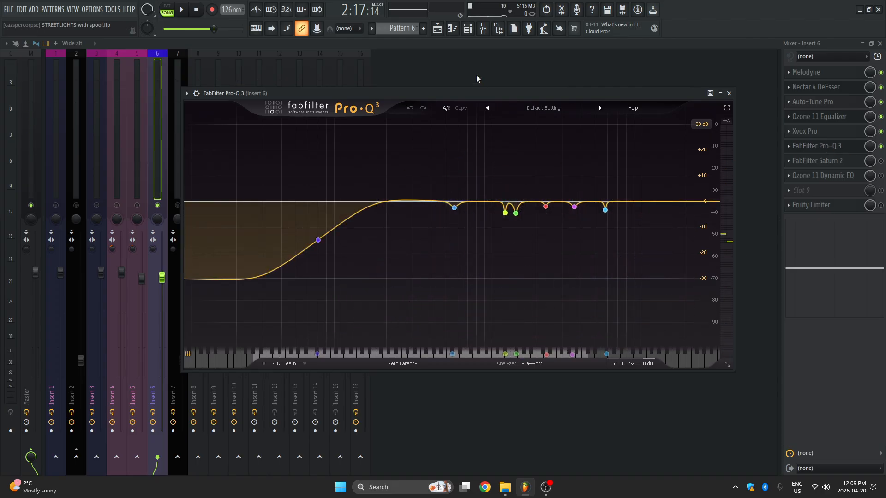
drag(486, 92, 527, 62)
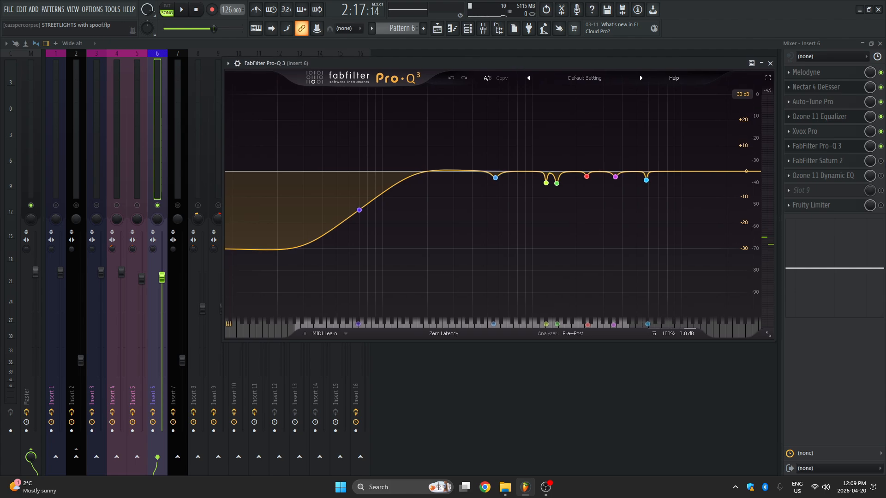
Enable FabFilter Saturn 2 and Ozone 11 Dynamic EQ on Insert 6 and inspect Saturn's Warm Tape settings
click(881, 162)
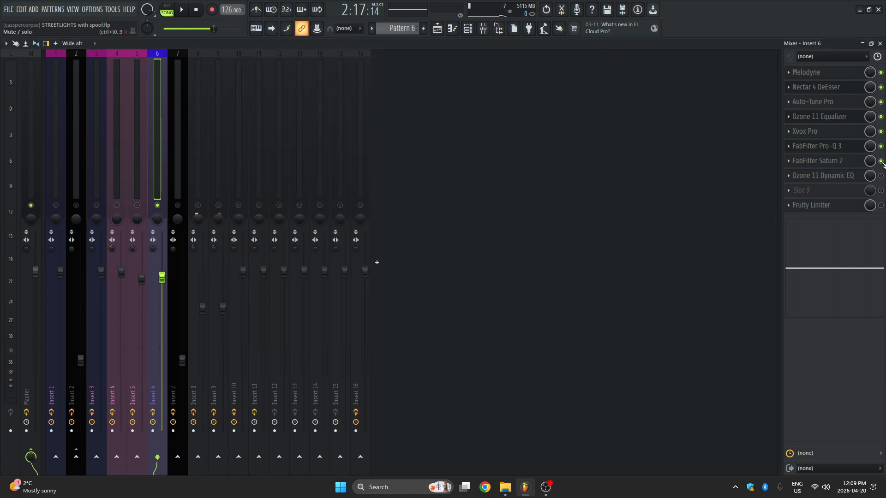
click(846, 178)
drag(498, 202, 530, 94)
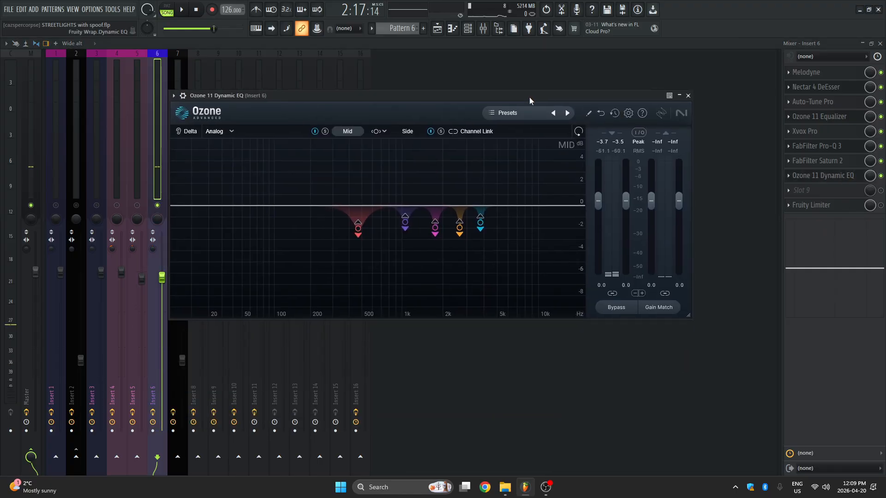
click(823, 160)
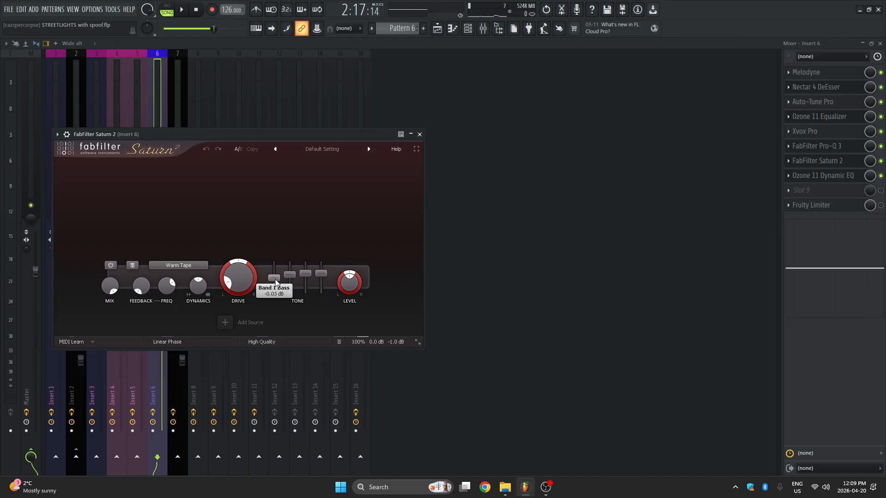
Review the mid and side bands of Ozone 11 Dynamic EQ on Insert 6 and enable Fruity Limiter
click(838, 178)
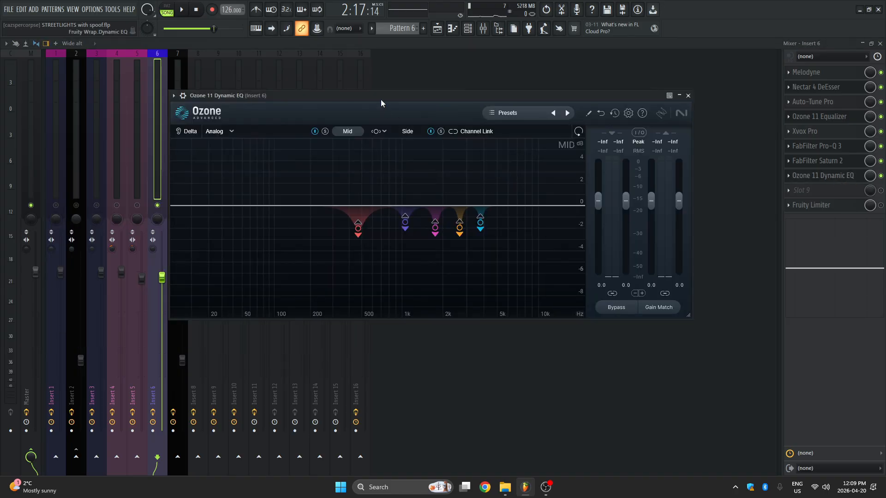
drag(380, 99, 460, 94)
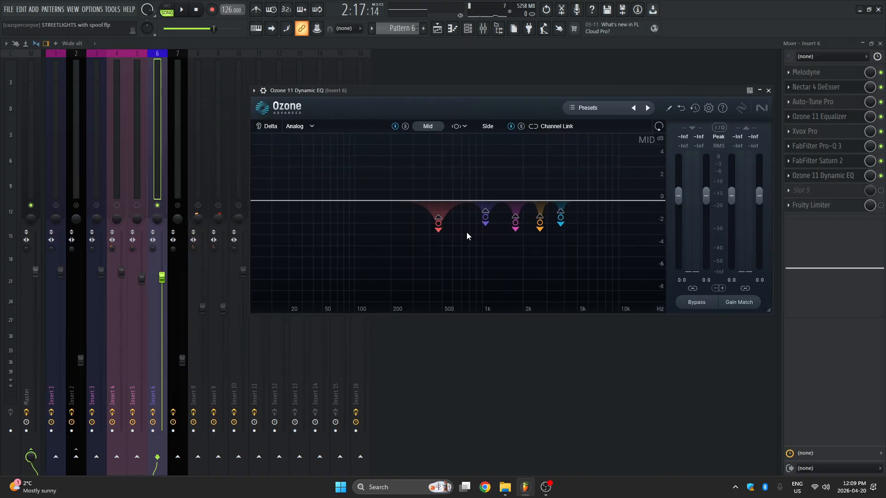
click(489, 128)
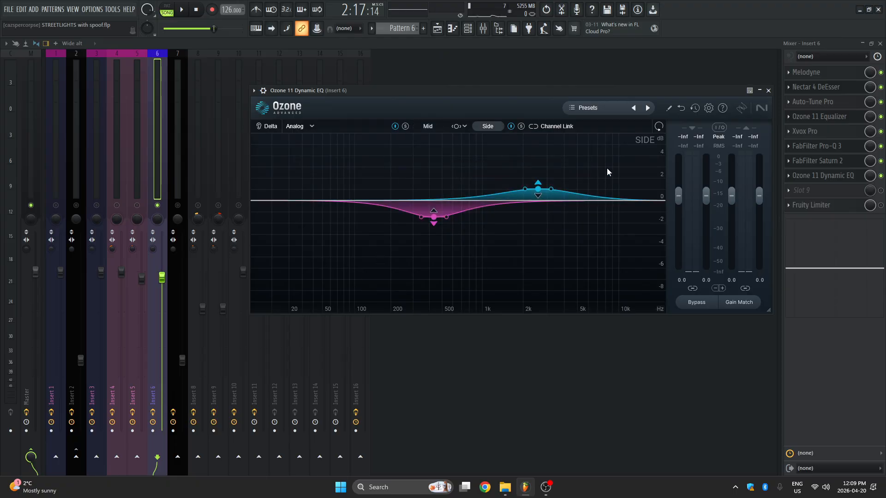
click(881, 206)
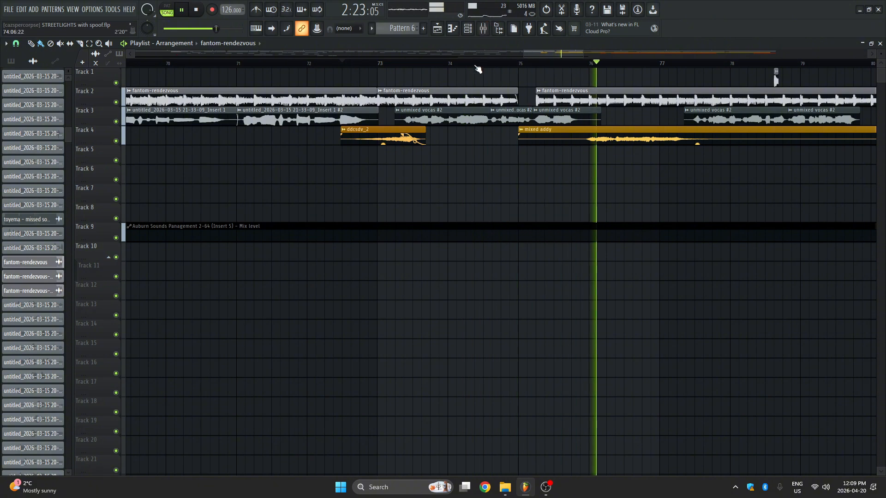
Play the mixed addy vocal section in the playlist and return to the mixer
scroll(477, 69, down, 3)
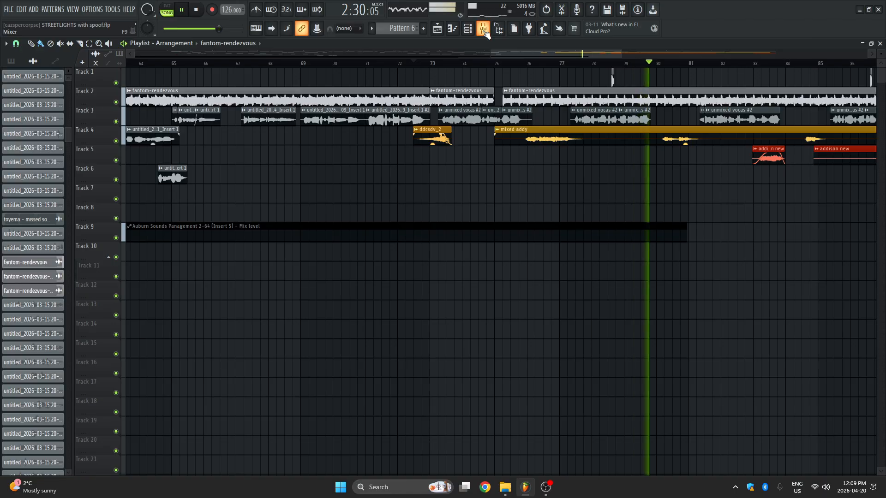
key(space)
click(483, 29)
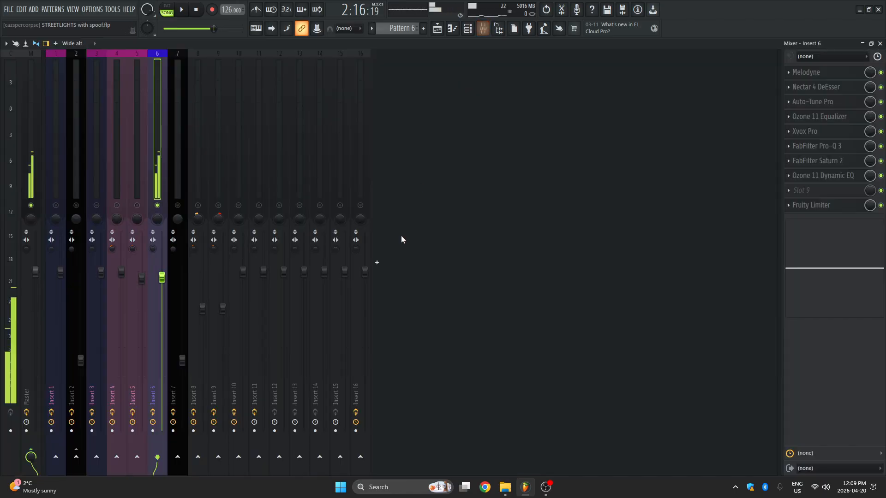
Unmute Inserts 7, 8 and 9 and inspect the Xvox SFX settings on Insert 9
click(175, 181)
click(159, 176)
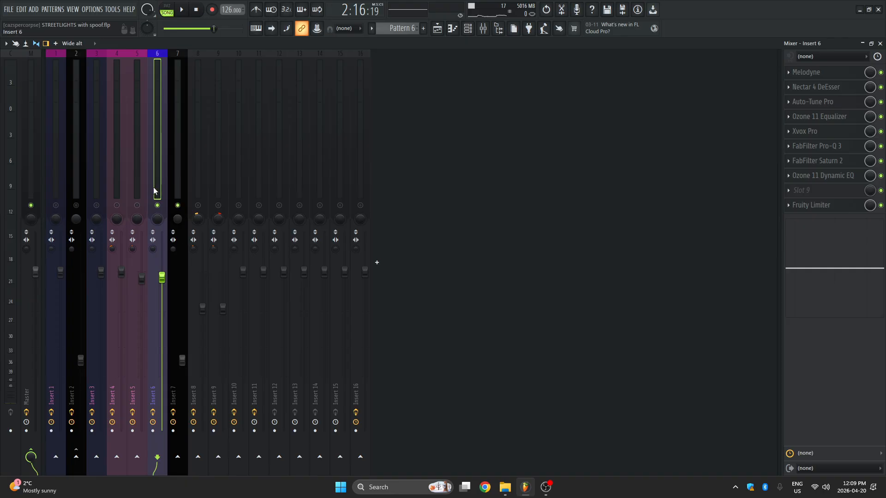
click(178, 457)
click(214, 180)
click(836, 73)
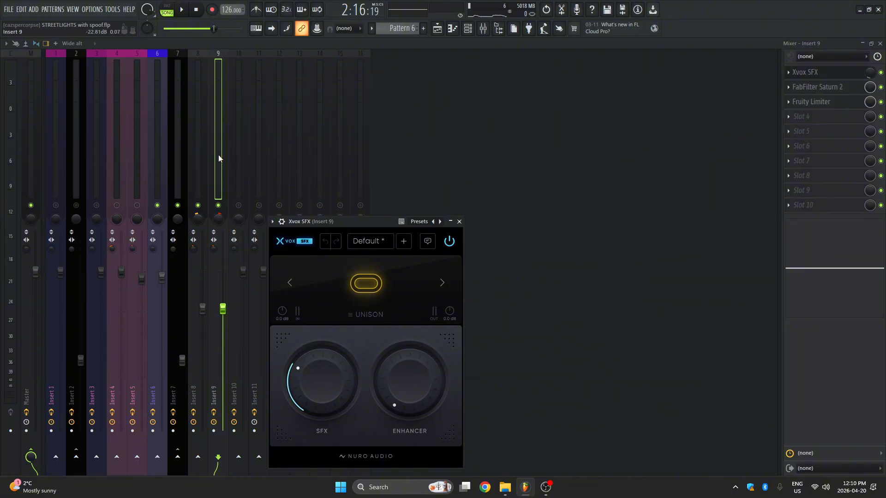
key(Escape)
Inspect FabFilter Saturn 2 and Fruity Limiter on Insert 8, and close the open plugin windows
click(205, 157)
click(850, 90)
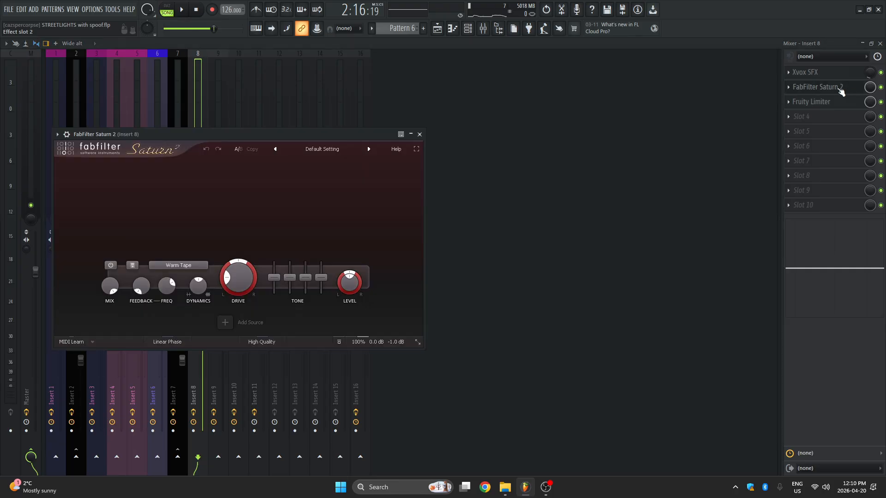
click(830, 102)
key(Escape)
key(Escape)
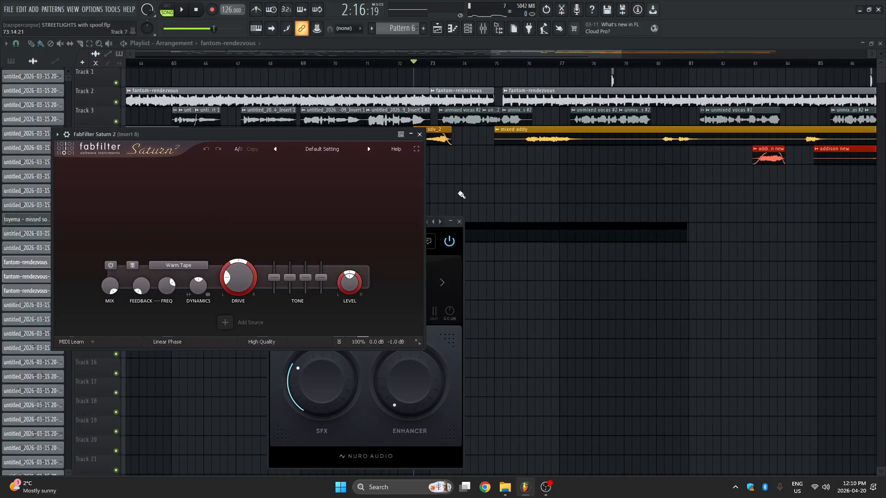
key(Escape)
key(Escape)
Play the arrangement from about bar 82 and look over the mixed addy and addison new clips
scroll(533, 65, down, 3)
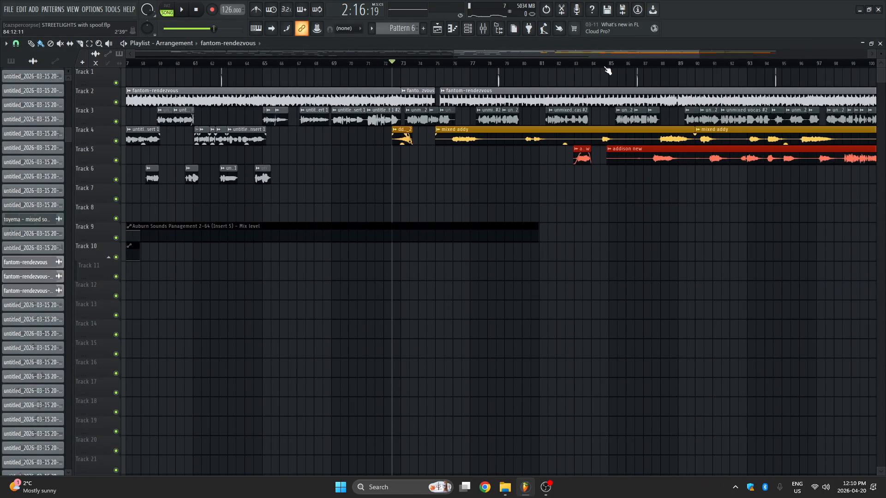
click(568, 65)
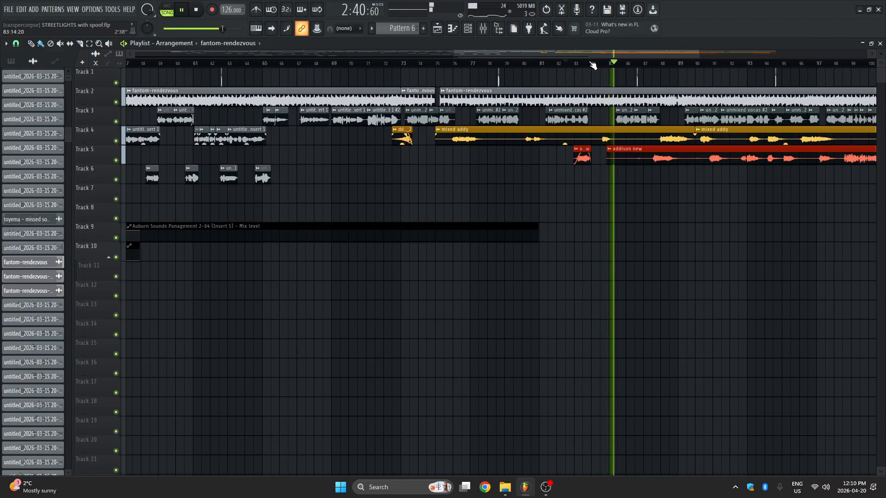
scroll(656, 68, down, 5)
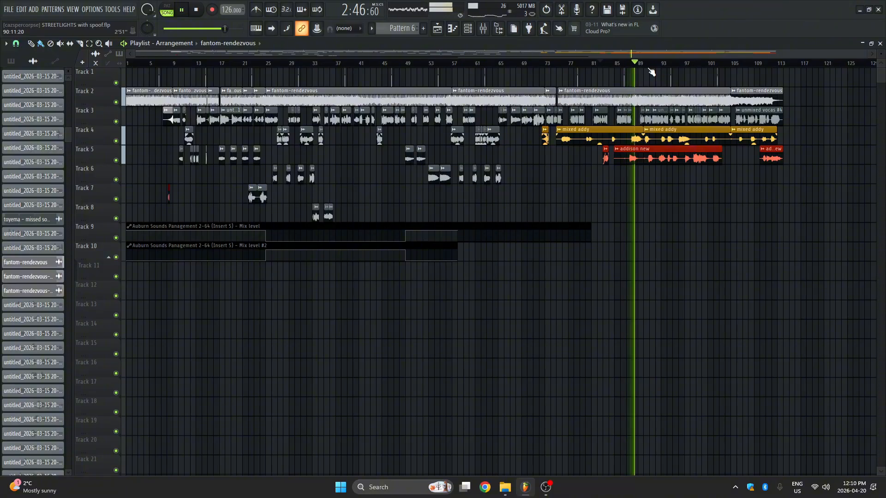
key(space)
scroll(655, 69, up, 4)
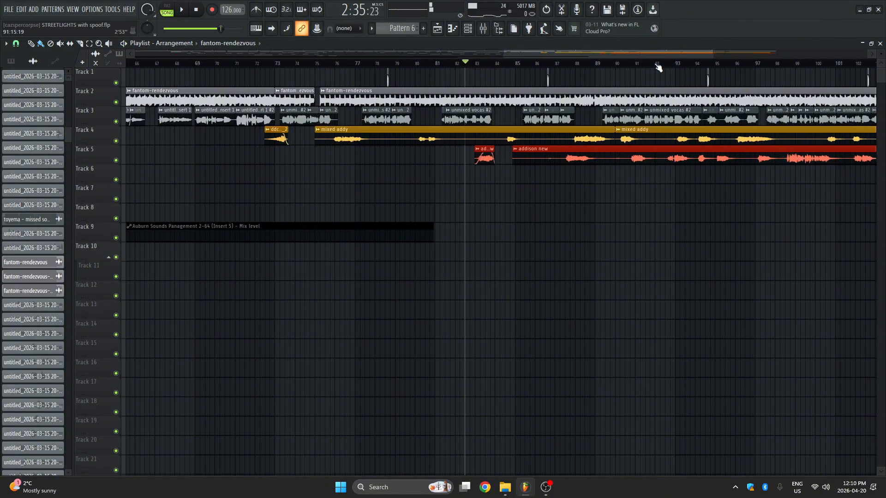
scroll(658, 68, down, 5)
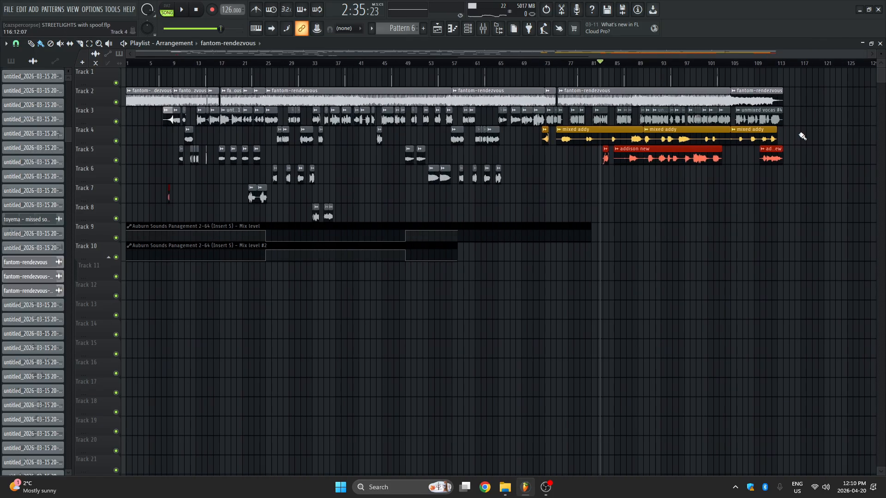
drag(802, 136, 569, 166)
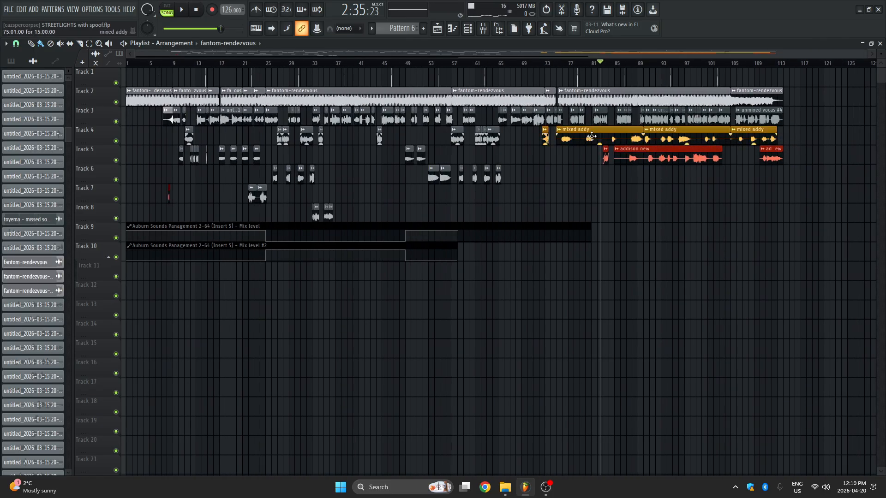
Unmute all the mixer tracks and return to the playlist
click(483, 28)
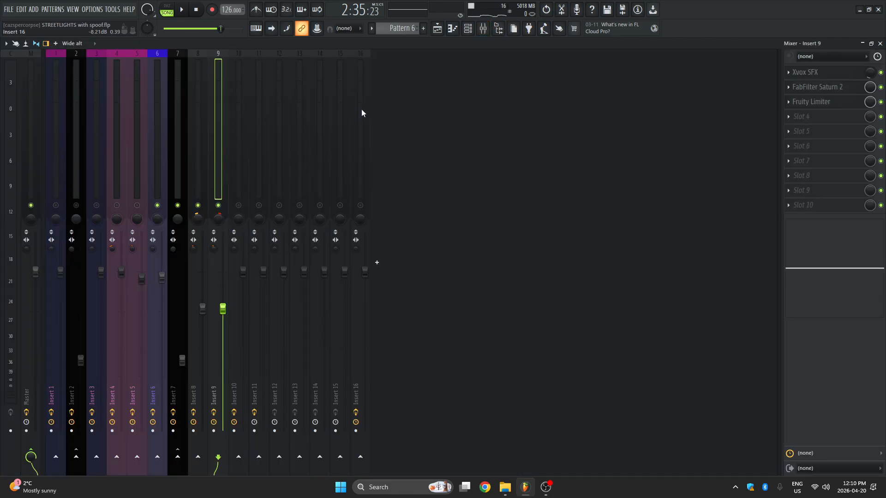
right_click(259, 206)
right_click(259, 206)
key(F5)
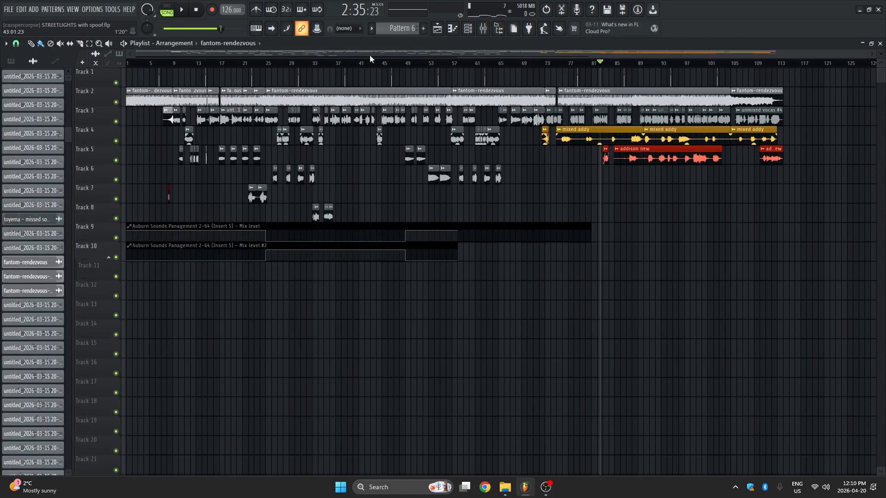
drag(829, 80, 127, 295)
click(466, 368)
right_click(490, 361)
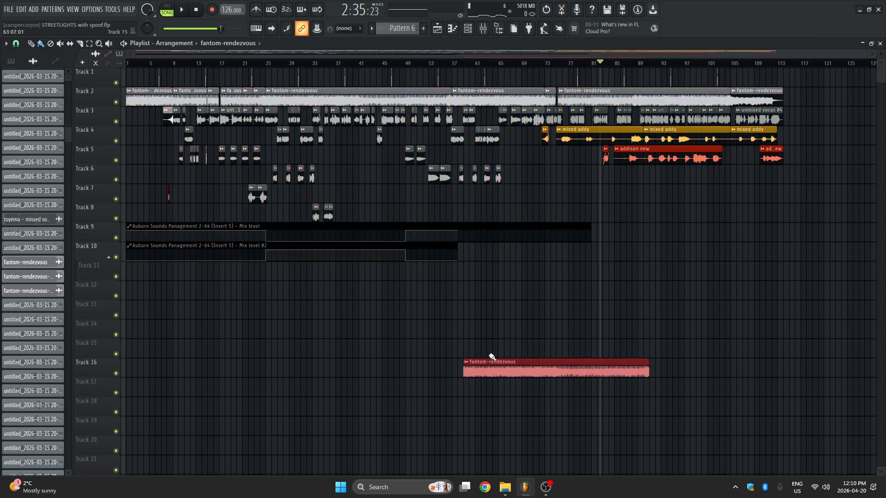
Display the Master track's effect chain, and select the whole song in the playlist from bar 1 to bar 113
click(484, 29)
click(30, 140)
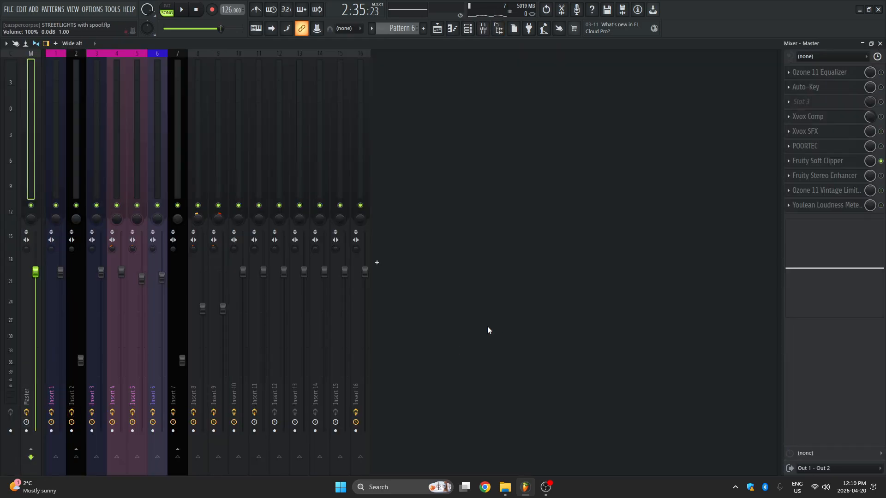
click(438, 29)
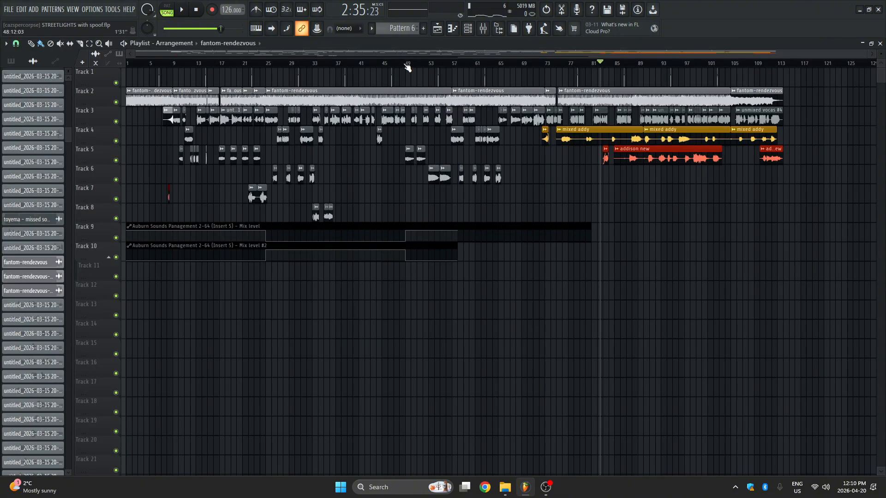
click(128, 64)
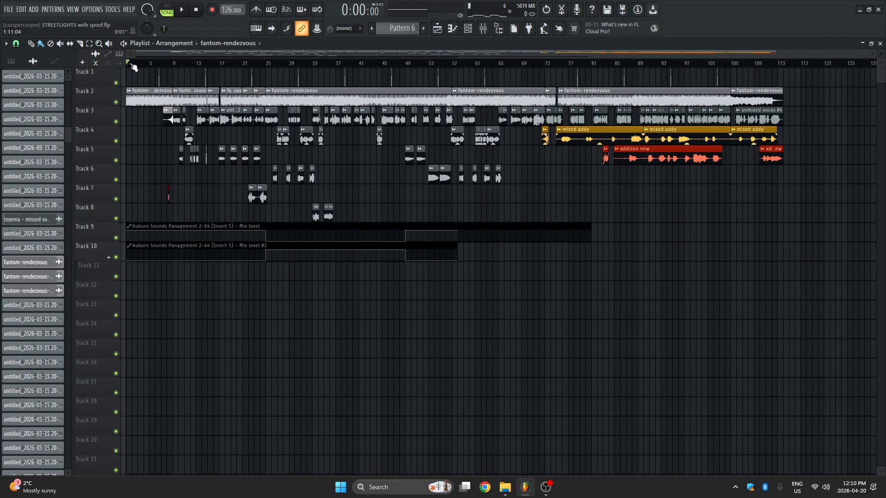
drag(128, 65, 783, 68)
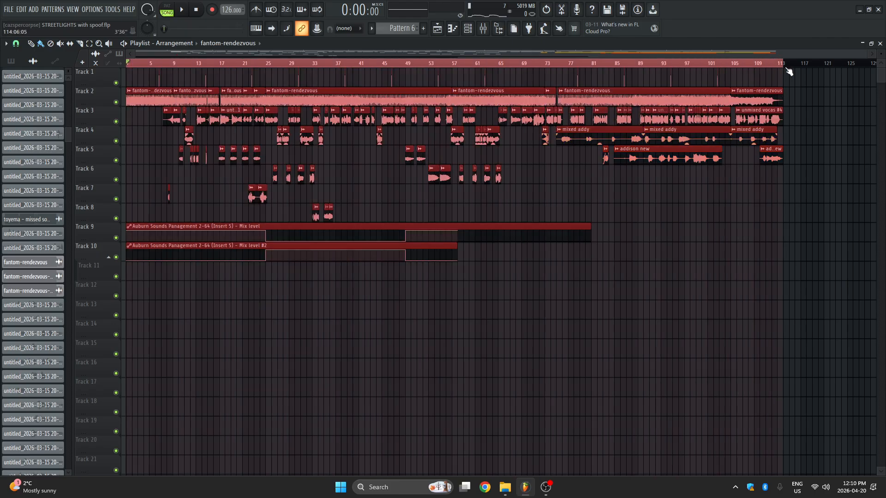
Enable Ozone 11 Equalizer on the Master and inspect its side and mid curves, including the 20 Hz Flat High-Pass
click(482, 29)
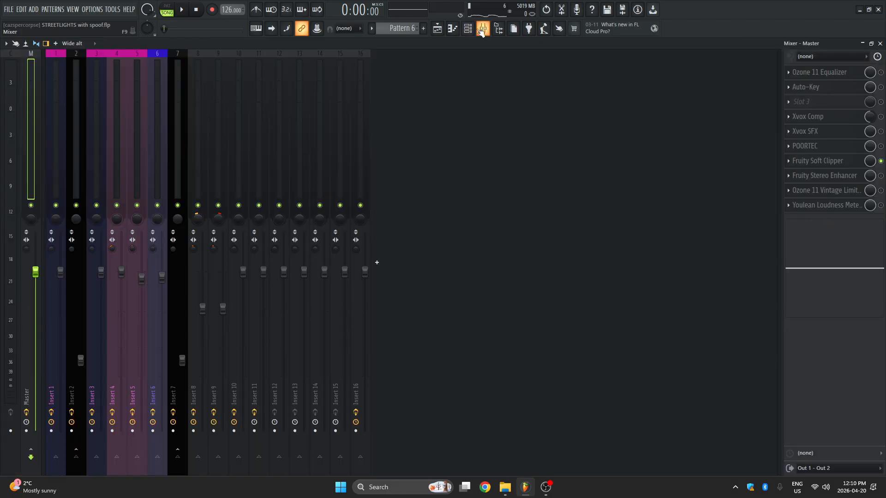
click(819, 72)
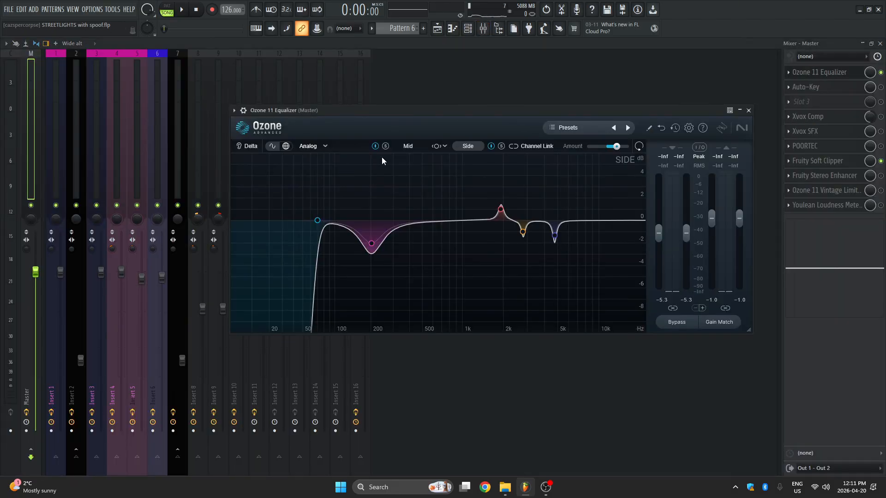
click(409, 146)
click(269, 221)
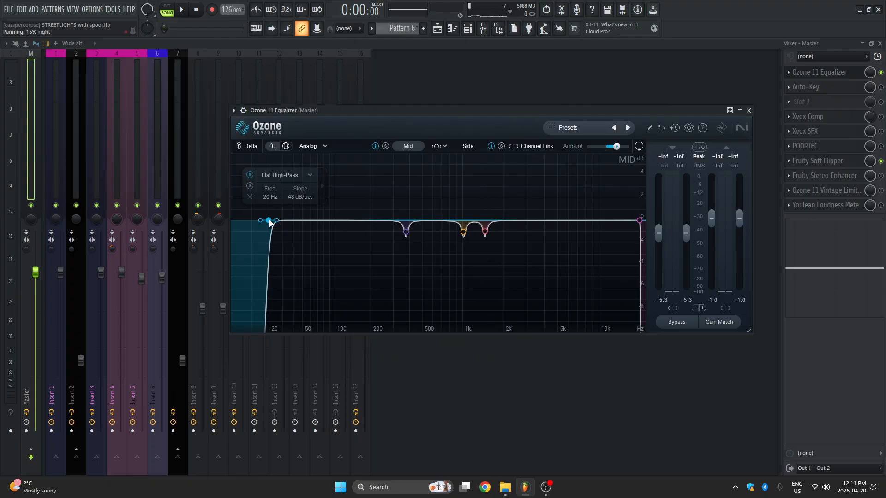
Review the Mid channel's high-pass, brickwall low-pass and narrow bell bands in the Master's Ozone 11 Equalizer
drag(593, 206, 536, 197)
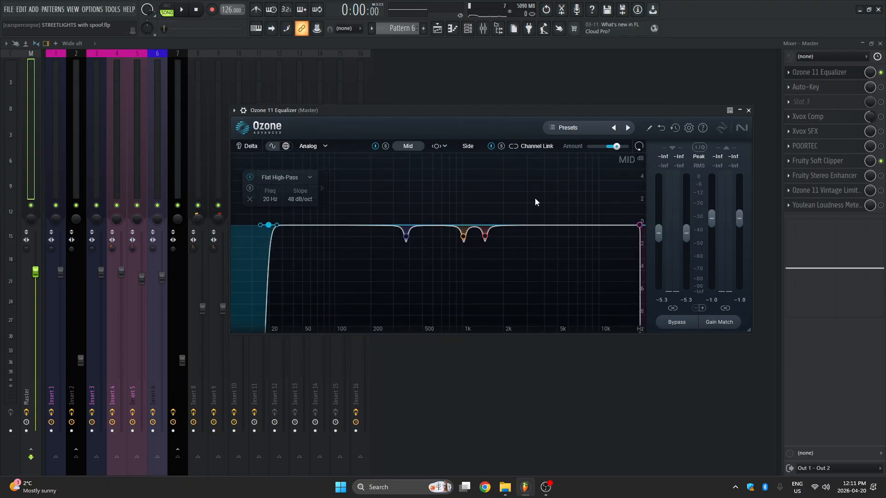
click(268, 226)
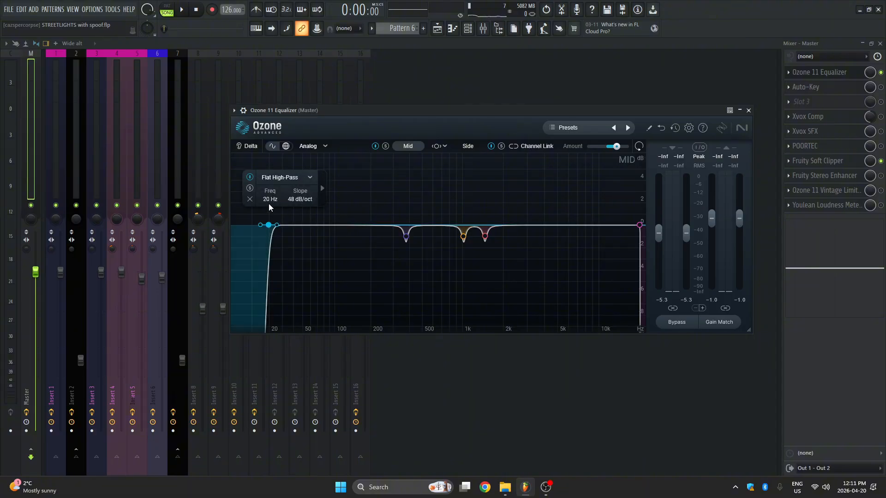
click(639, 225)
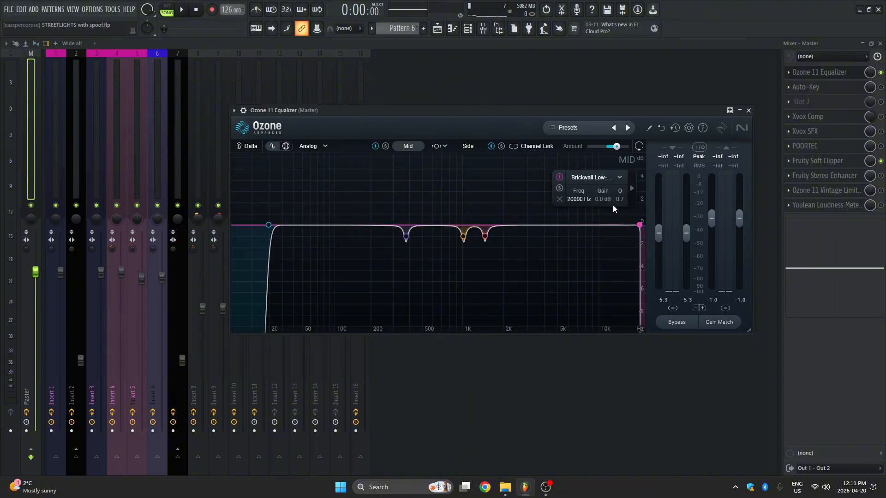
click(357, 251)
click(406, 237)
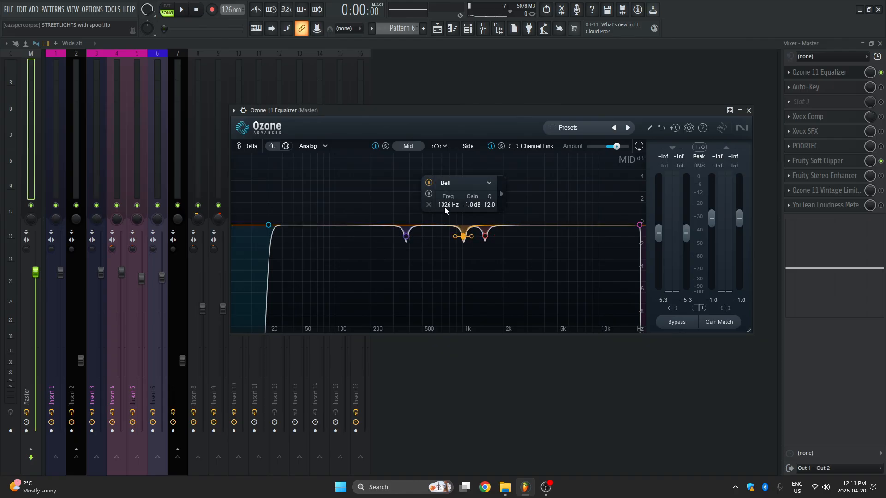
click(483, 237)
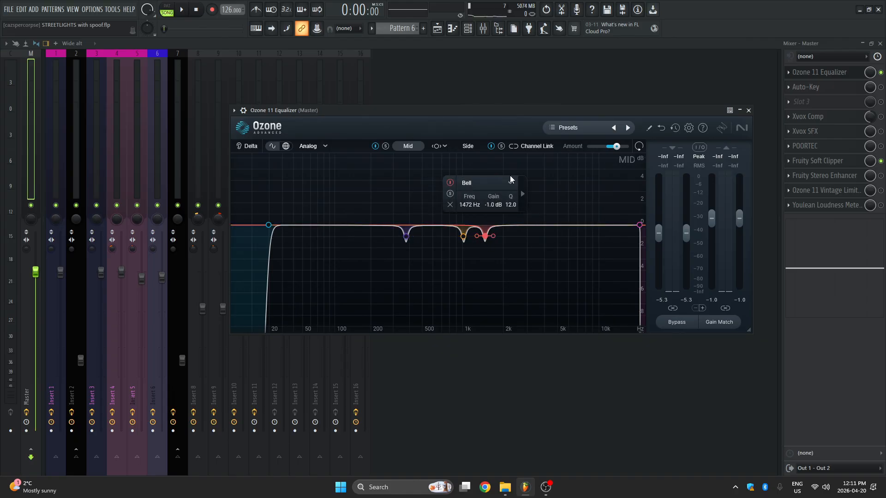
Review the Side channel's high-pass and bell bands in Ozone 11 Equalizer, and return to the Mid curve
click(468, 146)
drag(315, 191, 615, 278)
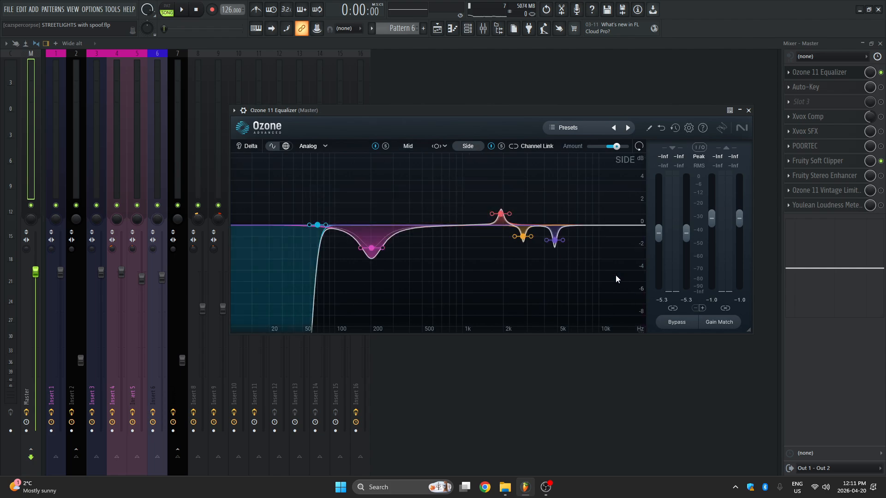
click(317, 226)
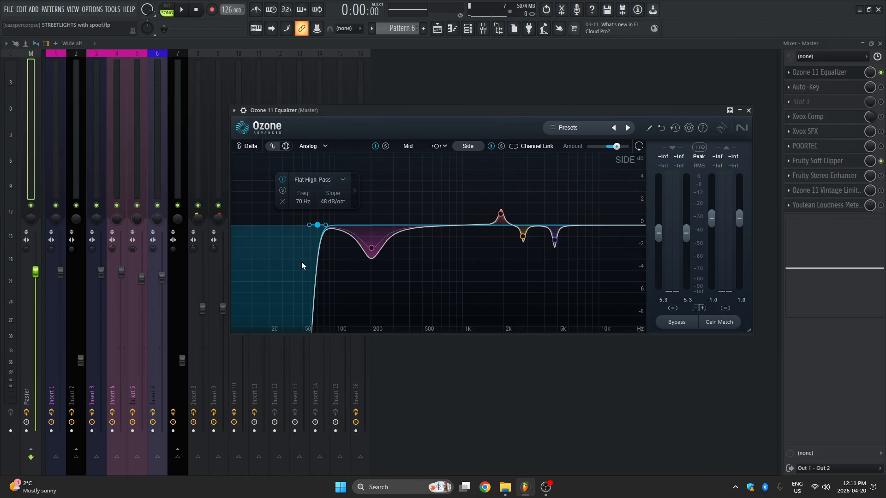
click(371, 249)
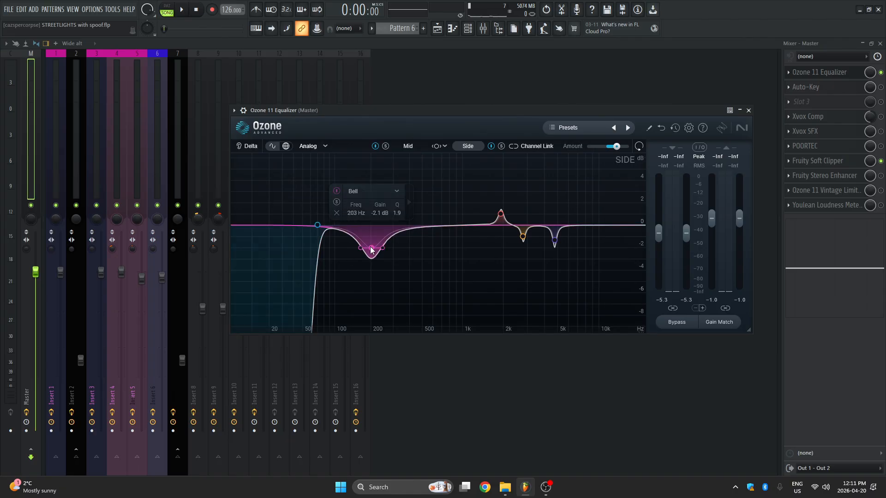
click(501, 214)
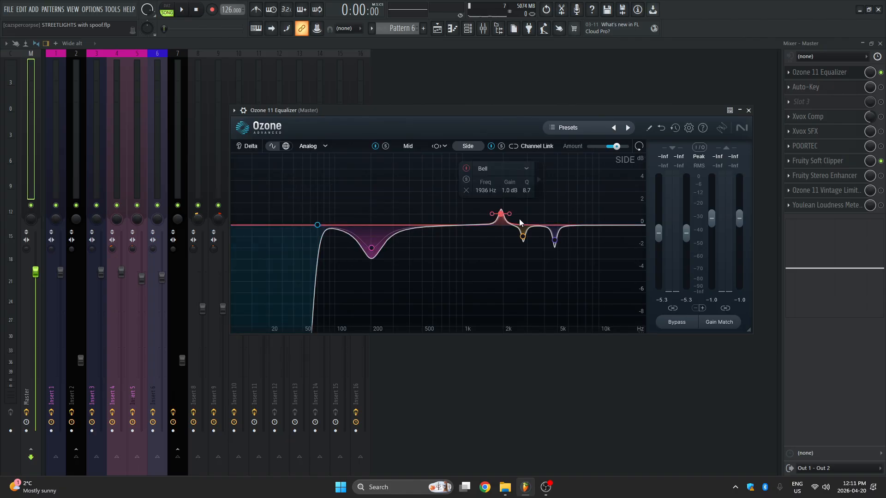
drag(583, 216, 522, 241)
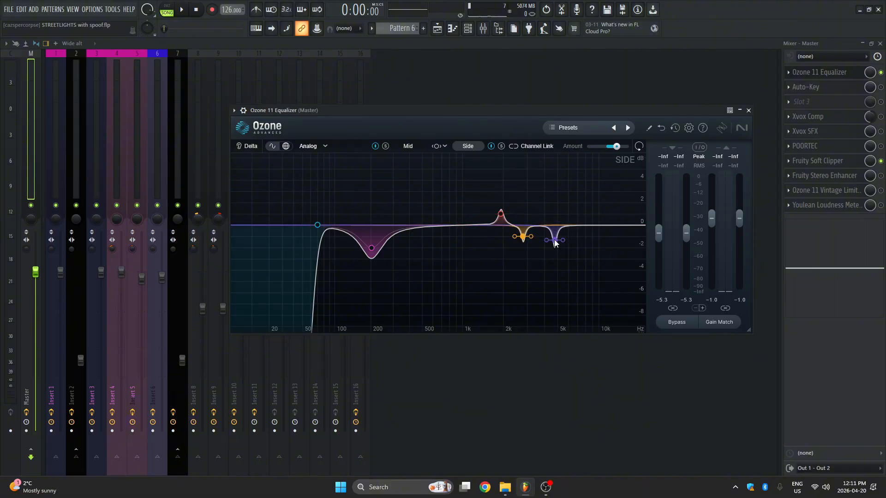
click(555, 240)
click(524, 238)
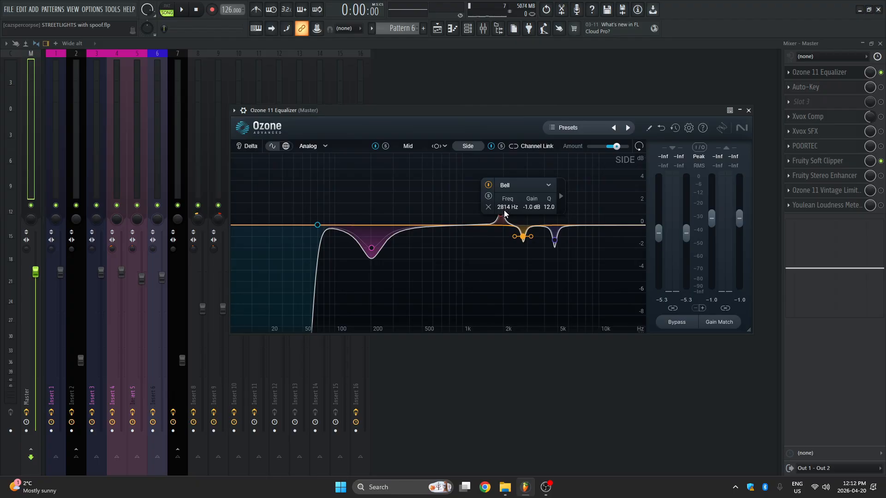
click(485, 248)
click(415, 149)
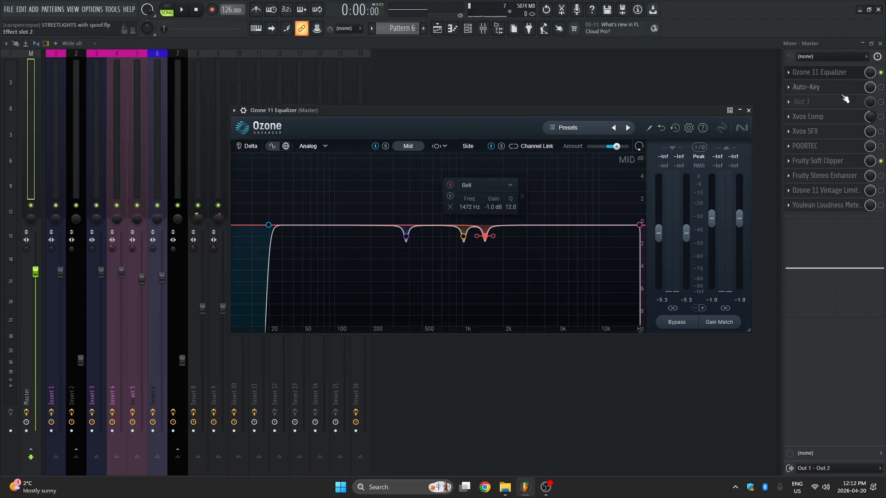
Enable Xvox Comp on the Master and compare the song with the compressor on and off during playback
click(856, 118)
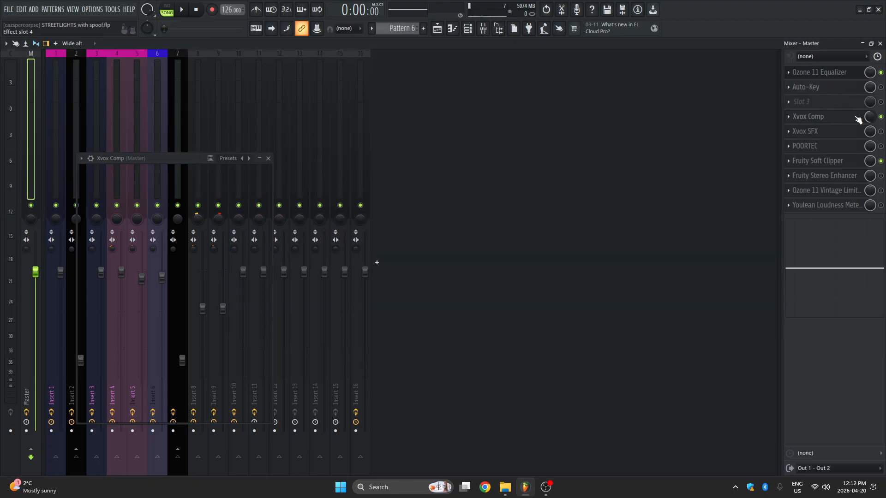
drag(179, 154, 374, 122)
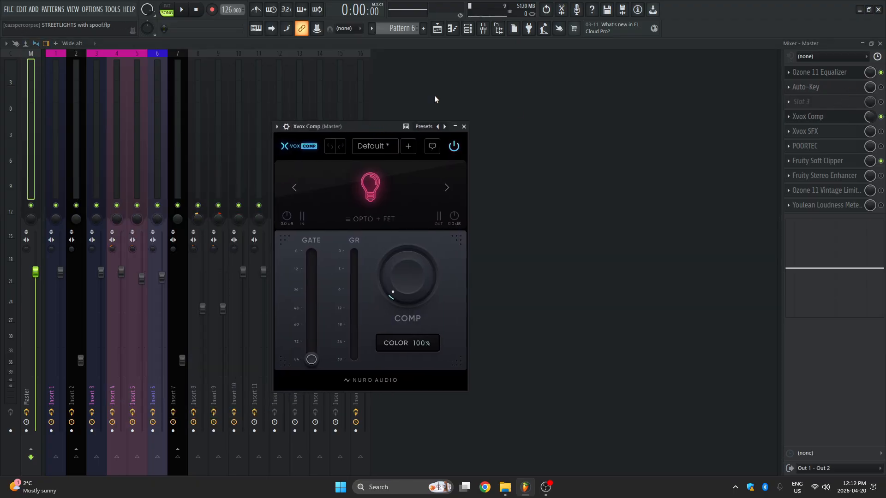
click(183, 12)
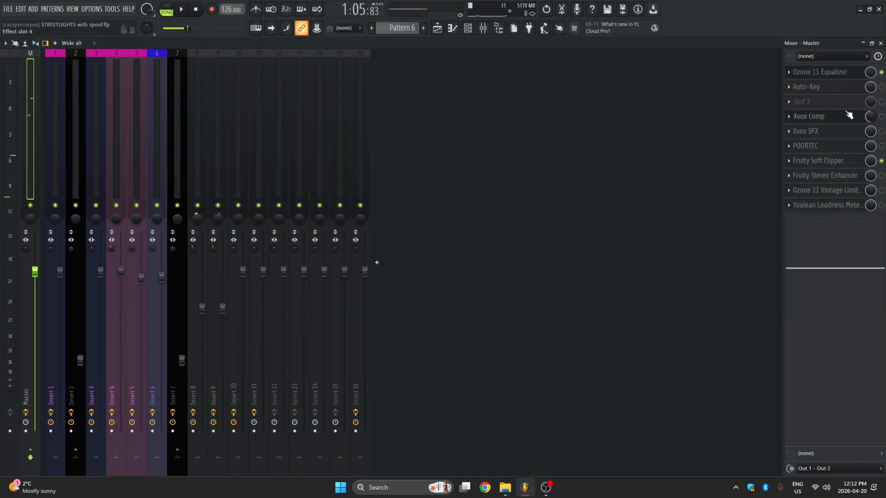
click(882, 117)
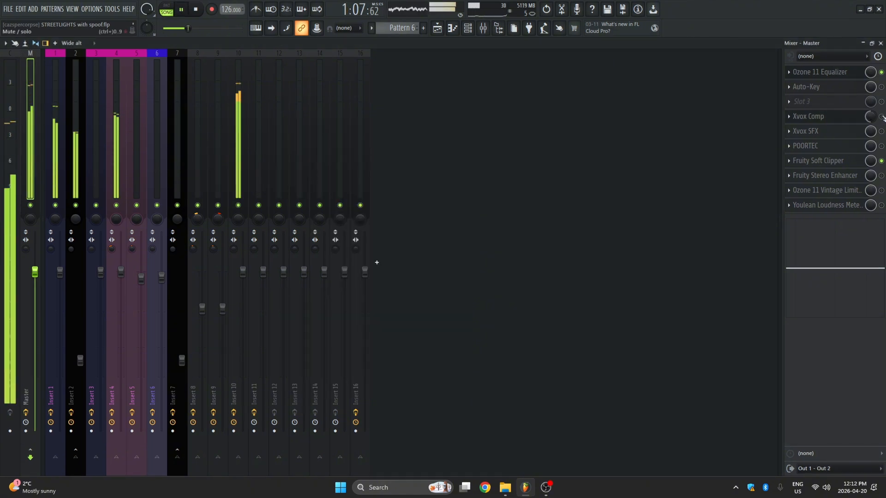
click(858, 117)
drag(346, 123, 455, 124)
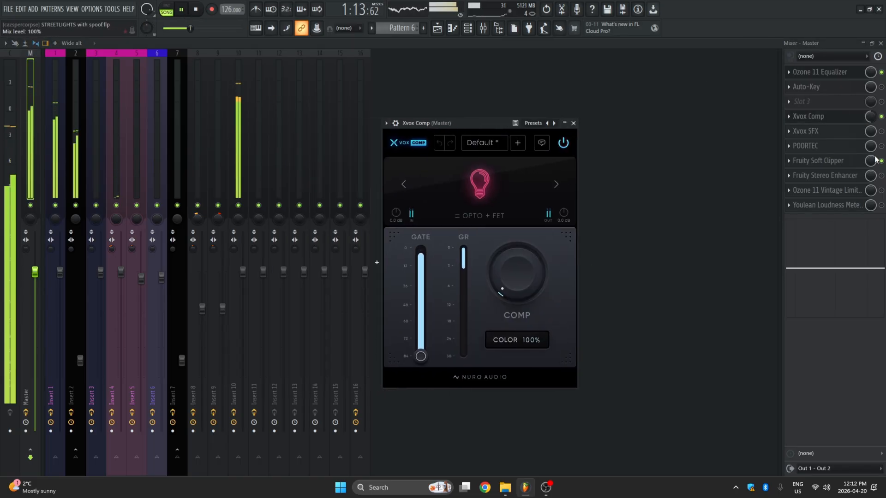
click(881, 117)
click(881, 117)
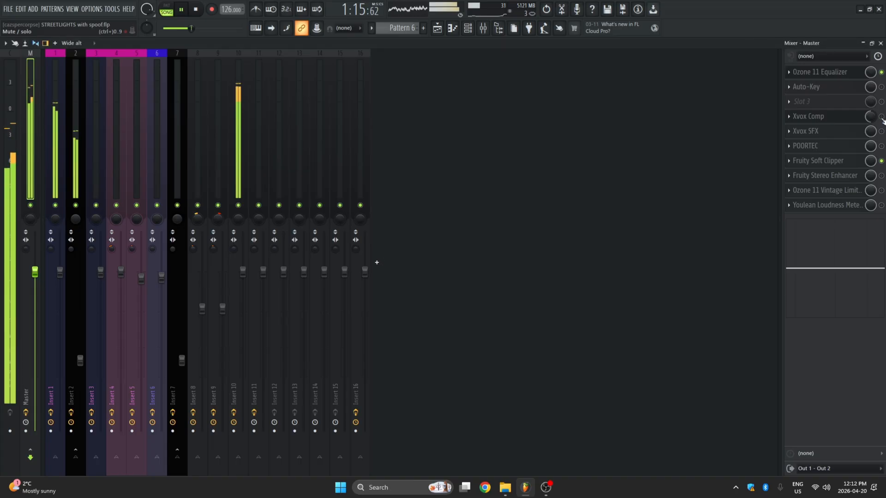
key(space)
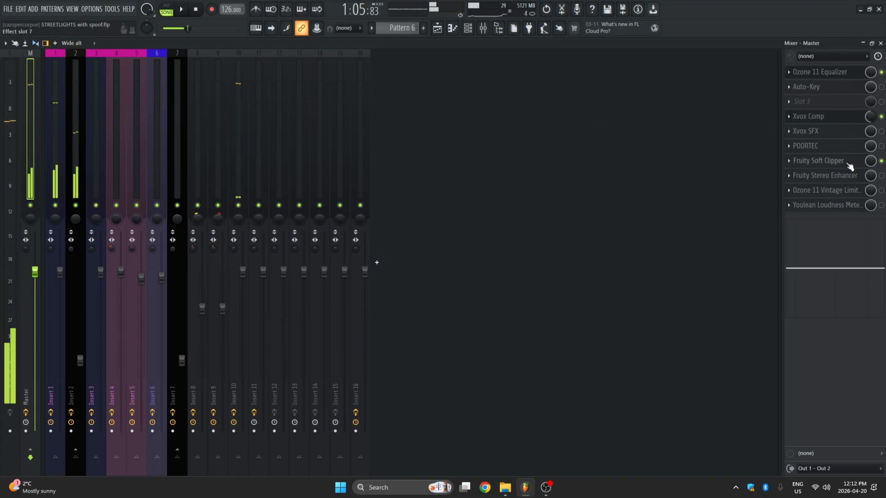
Enable Xvox SFX on the Master and display its Tube XL settings beside the mixer tracks
click(836, 132)
drag(177, 160, 524, 120)
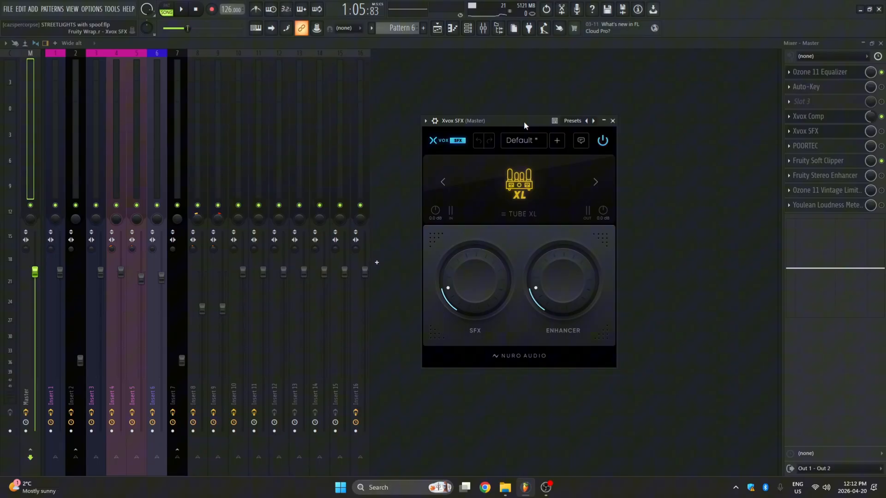
click(881, 133)
click(819, 132)
drag(521, 123, 513, 162)
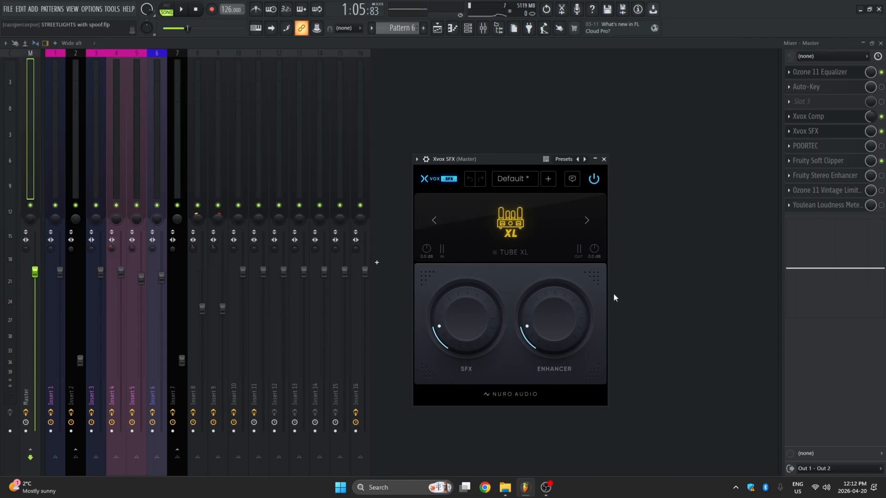
drag(511, 160, 579, 127)
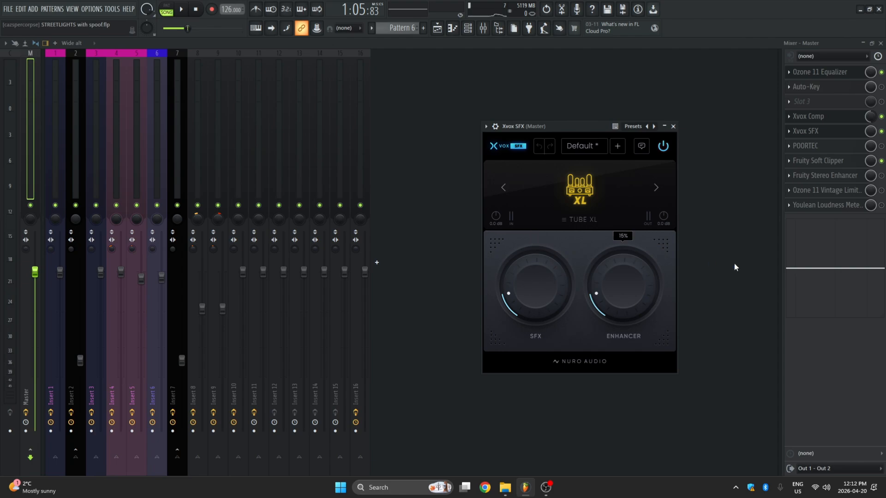
Play the song to compare the Master with Xvox SFX on and off, ending with it enabled
click(183, 10)
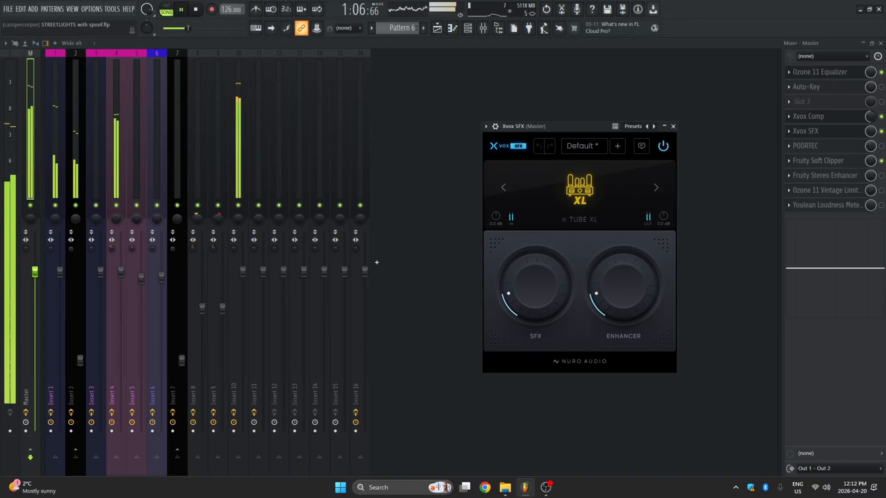
click(881, 132)
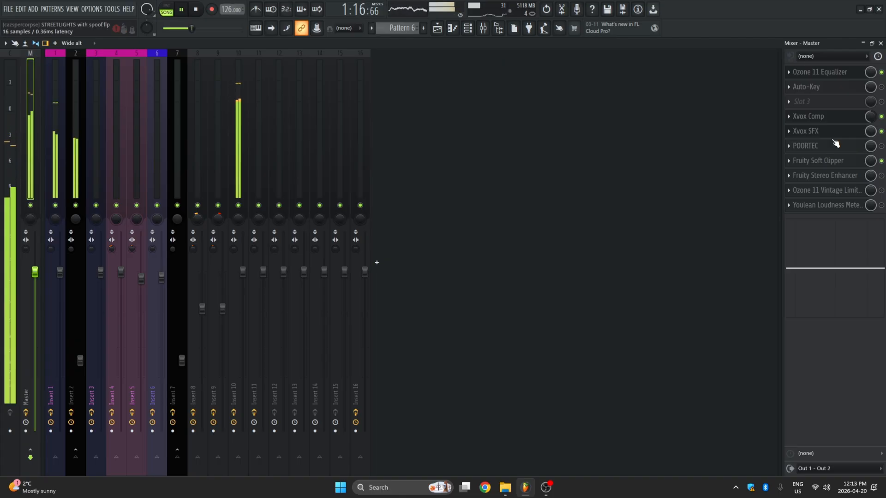
key(space)
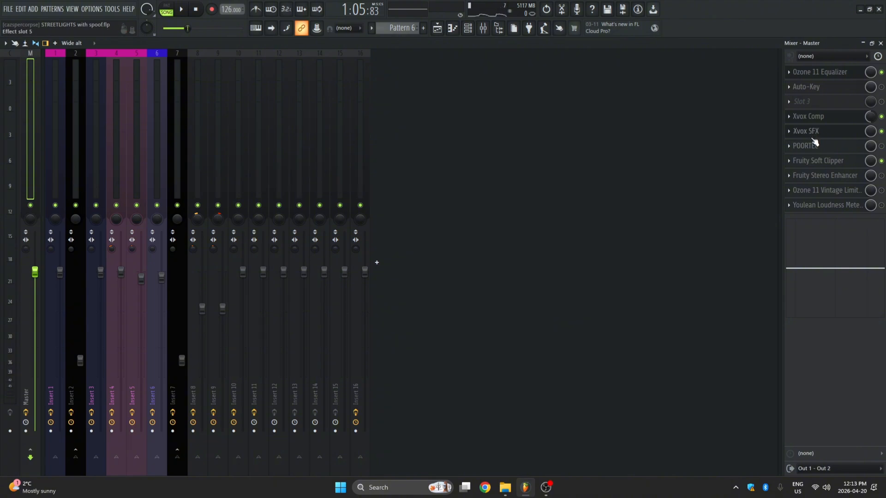
Enable the POORTEC equalizer on the Master and look over its low-frequency boost and attenuation settings
click(881, 146)
click(837, 147)
drag(422, 88, 594, 170)
mouse_move(274, 223)
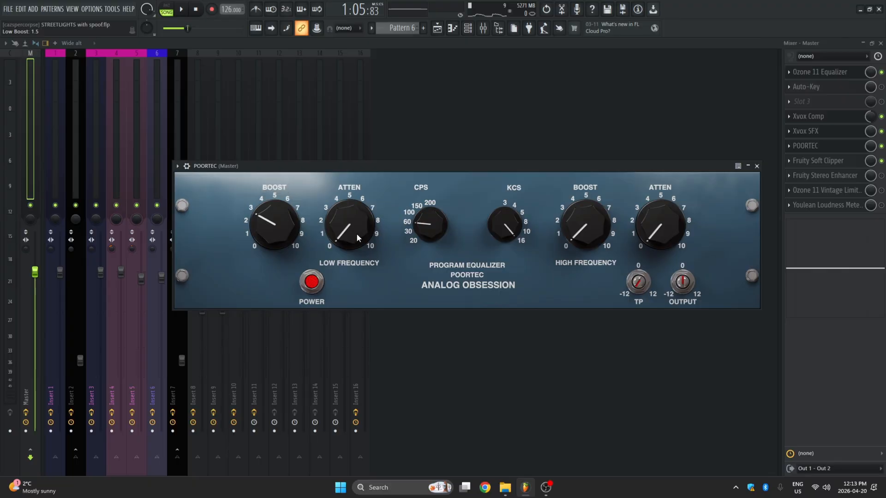
mouse_move(357, 237)
drag(452, 166, 439, 138)
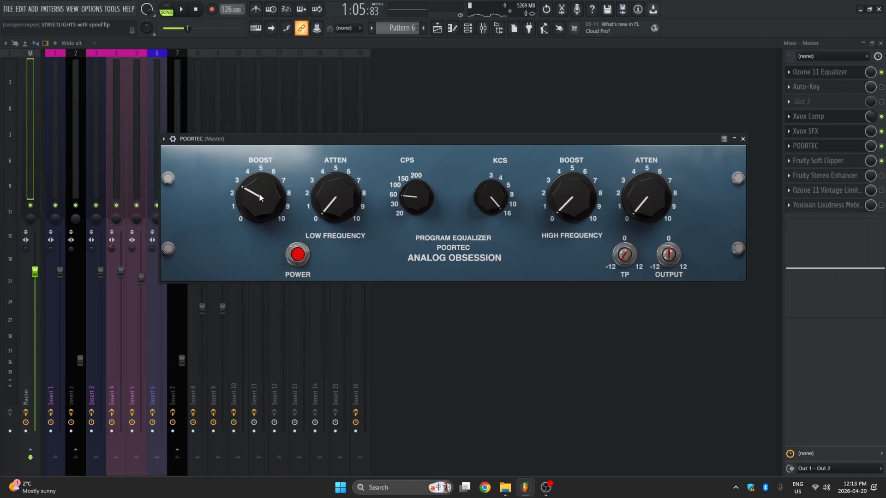
Try POORTEC's low-frequency boost at 0.7 and check its CPS frequency setting
mouse_move(258, 193)
drag(257, 189, 257, 173)
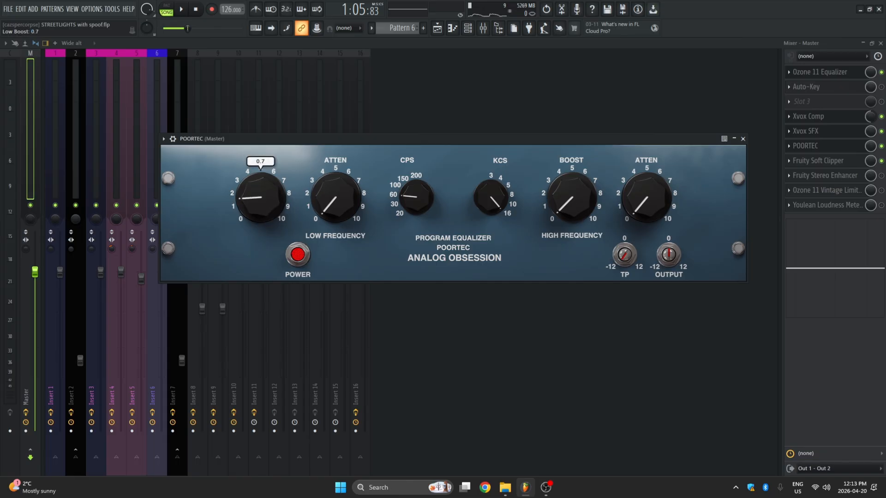
click(411, 201)
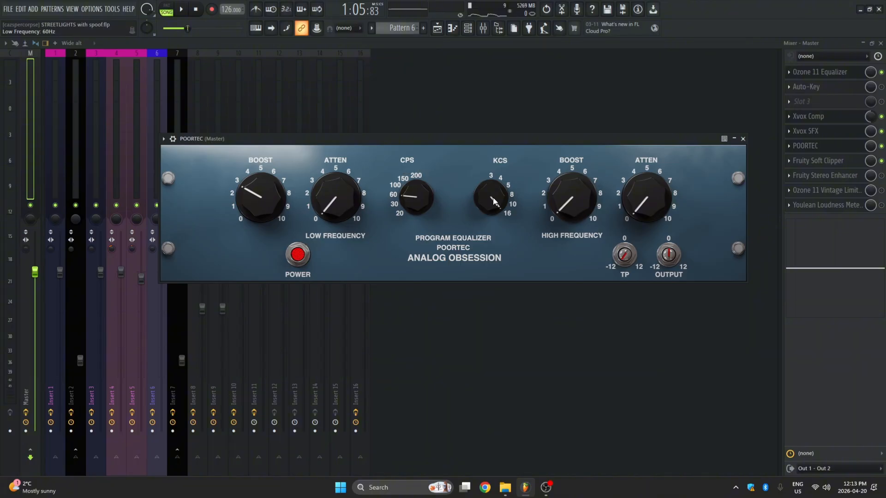
Set POORTEC's high-frequency boost to 0.3, listen to it during playback, and close the plugin
click(574, 204)
mouse_move(572, 212)
mouse_down()
mouse_move(572, 201)
mouse_move(572, 213)
mouse_up()
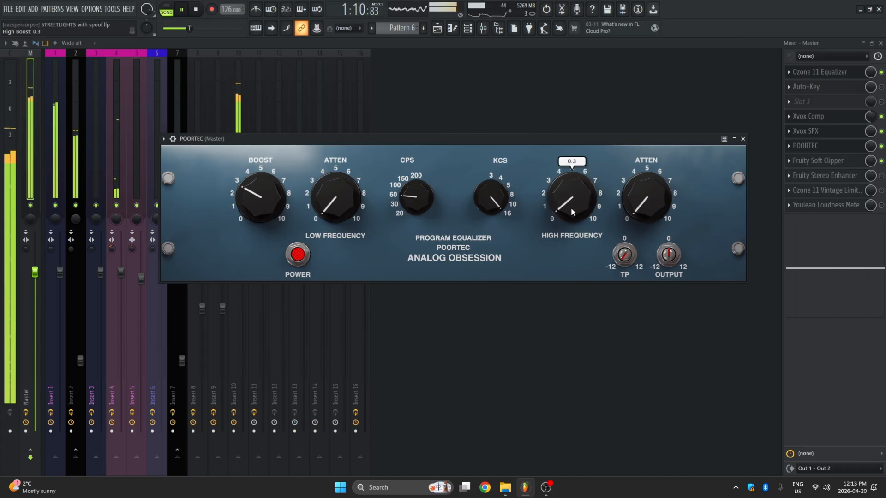
drag(643, 141, 658, 98)
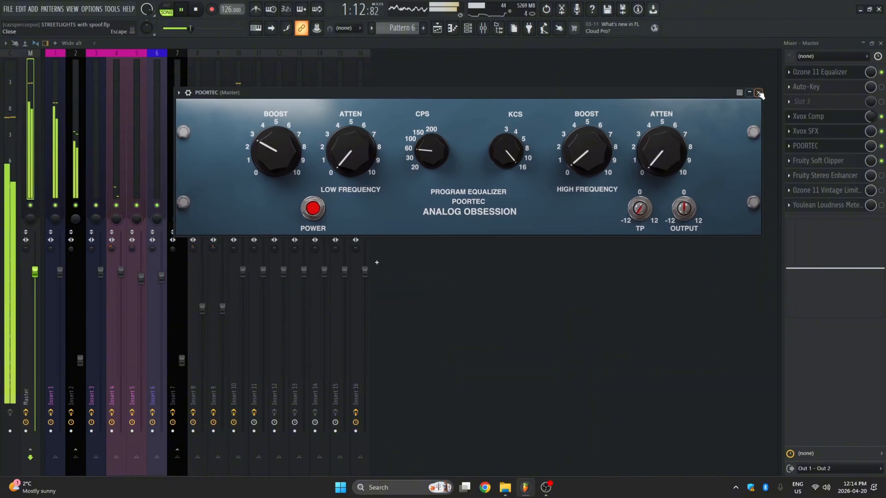
key(space)
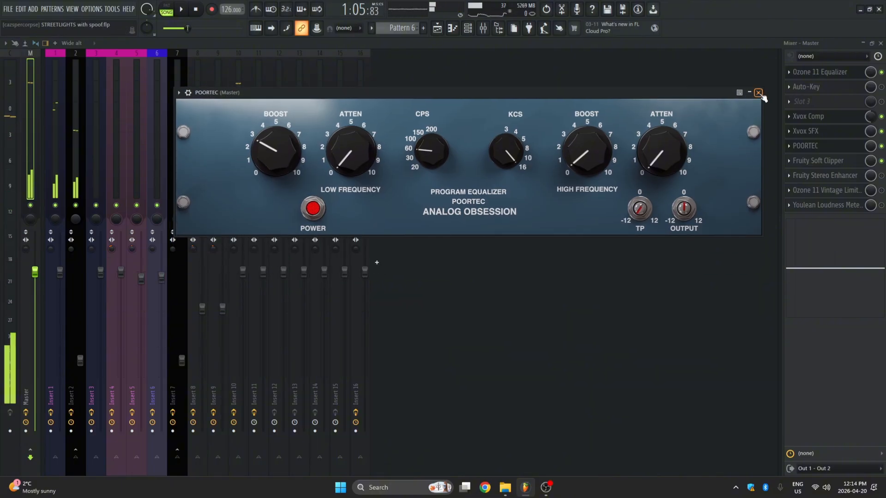
click(759, 92)
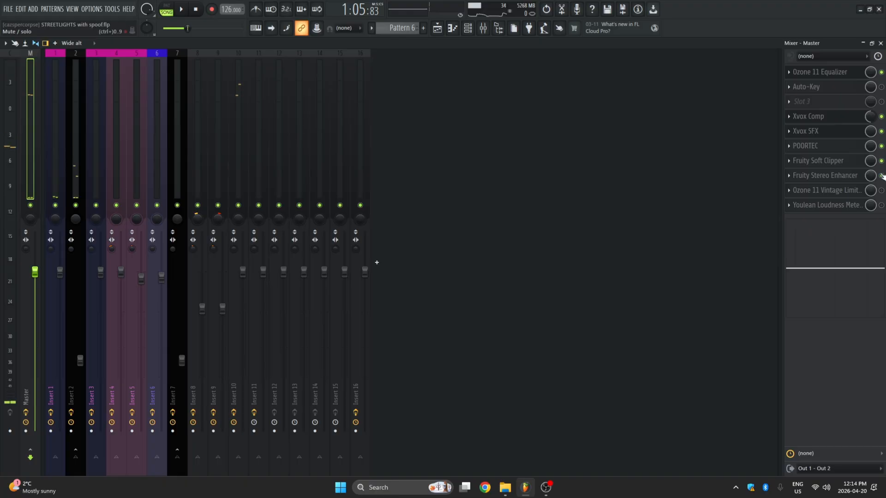
Enable Fruity Stereo Enhancer on the Master and display its settings clear of the mixer tracks
click(848, 177)
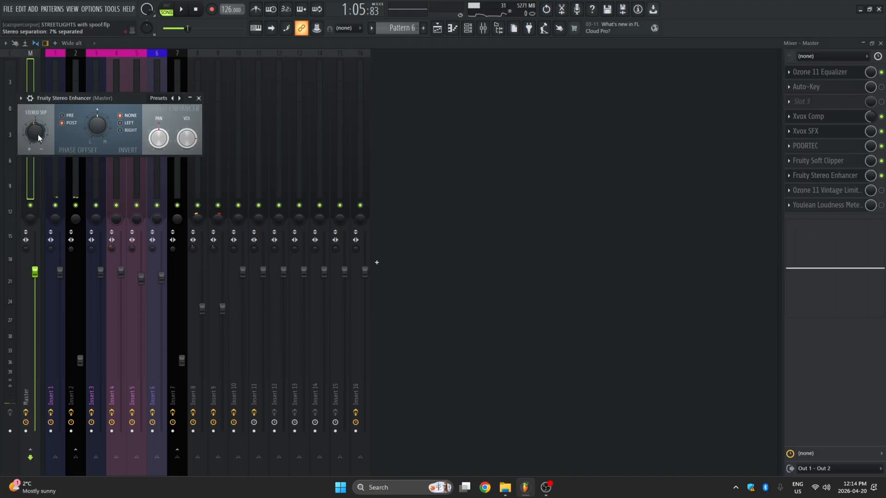
drag(91, 98, 593, 157)
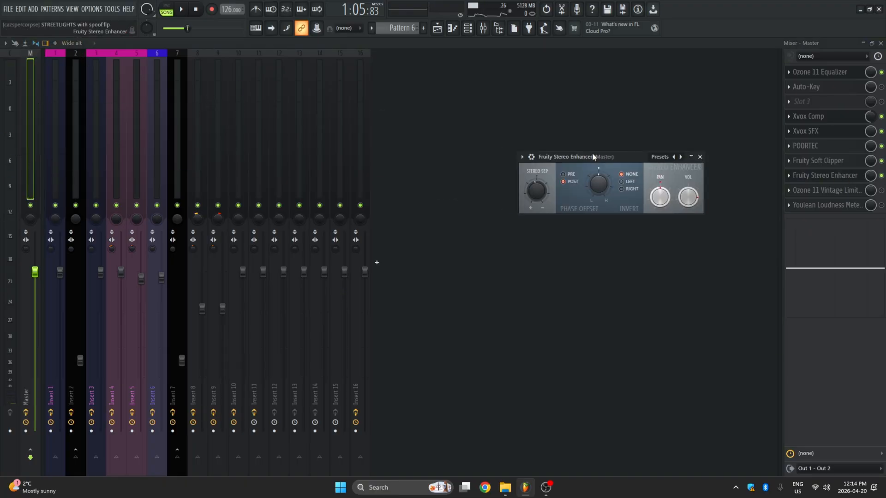
Enable Ozone 11 Vintage Limiter on the Master and show its settings clear of the leftmost mixer tracks
click(881, 191)
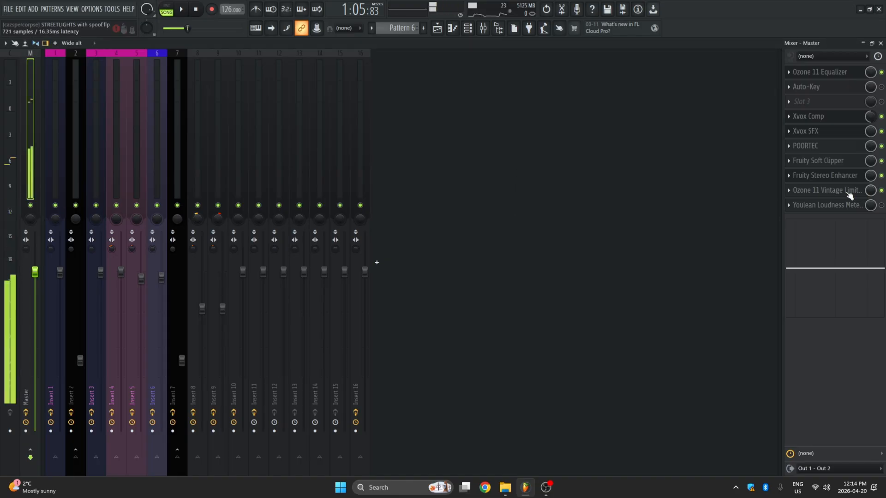
click(841, 191)
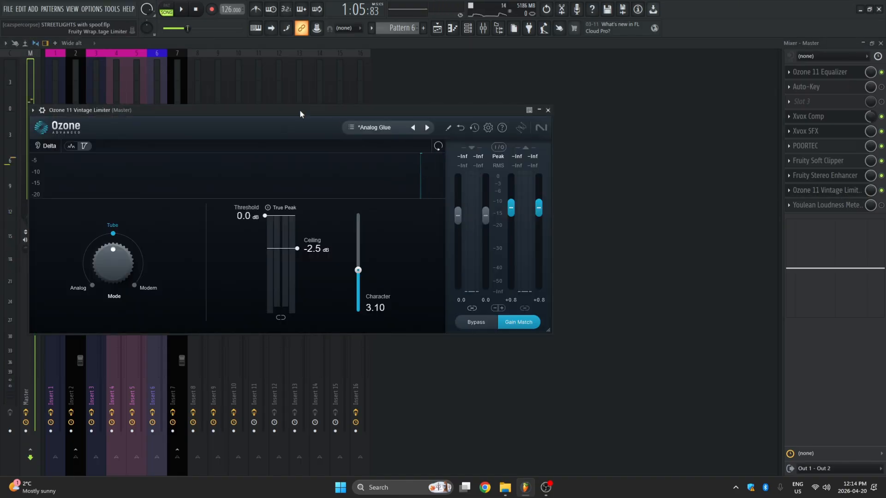
drag(300, 110, 475, 126)
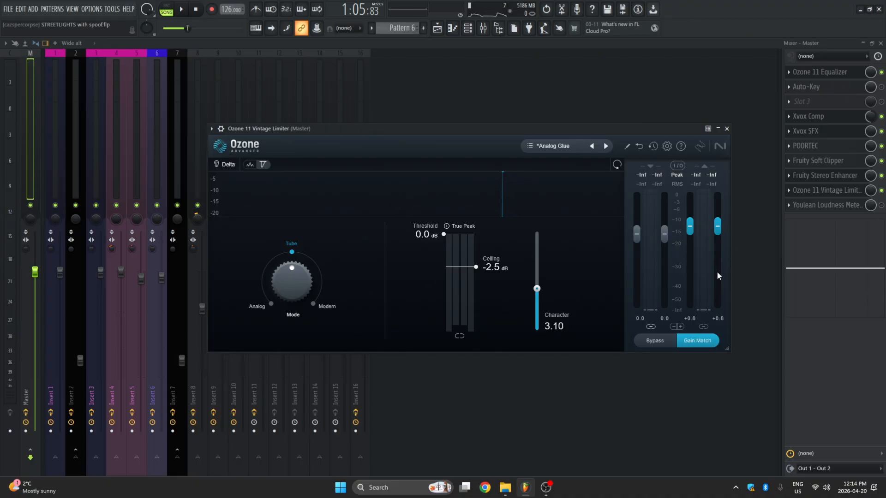
click(812, 72)
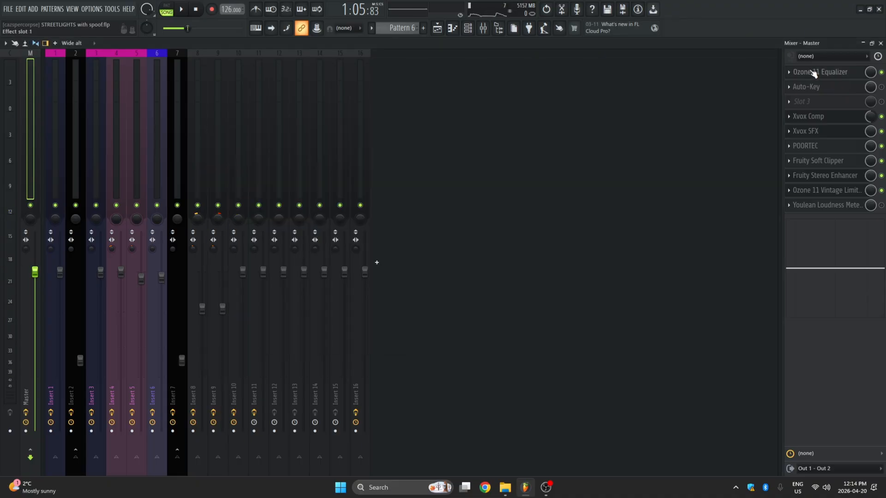
click(813, 72)
Enable Youlean Loudness Meter on the Master, dismiss its update notice, clear all measurements, and measure the loudness during playback
click(824, 205)
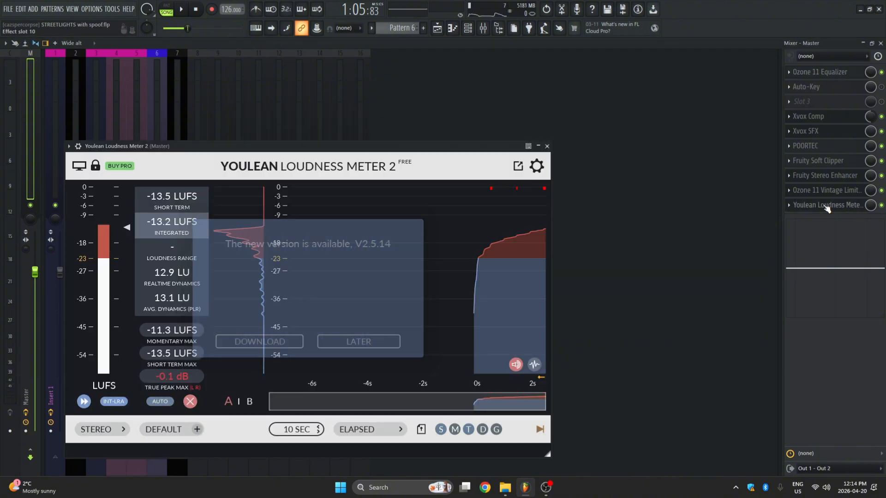
click(347, 346)
click(189, 401)
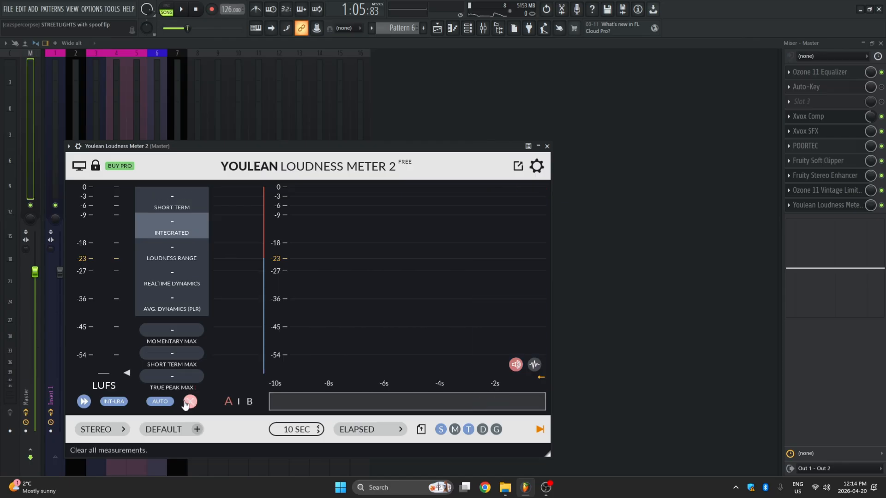
key(space)
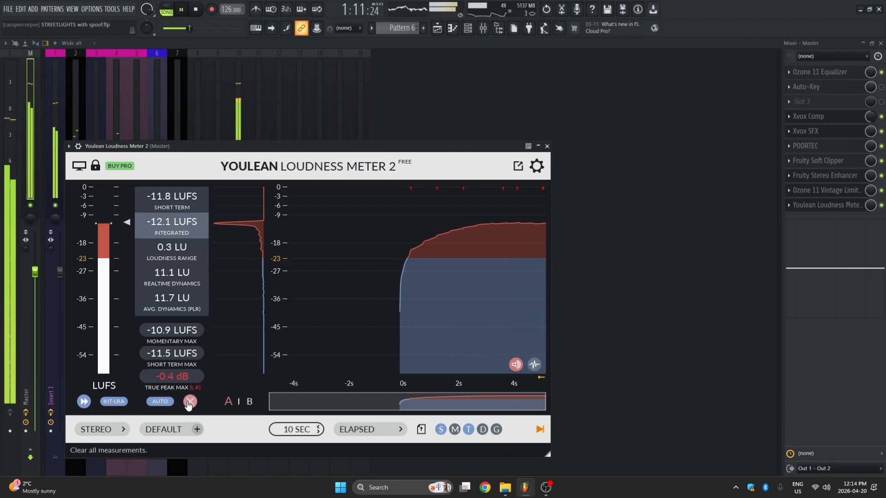
key(space)
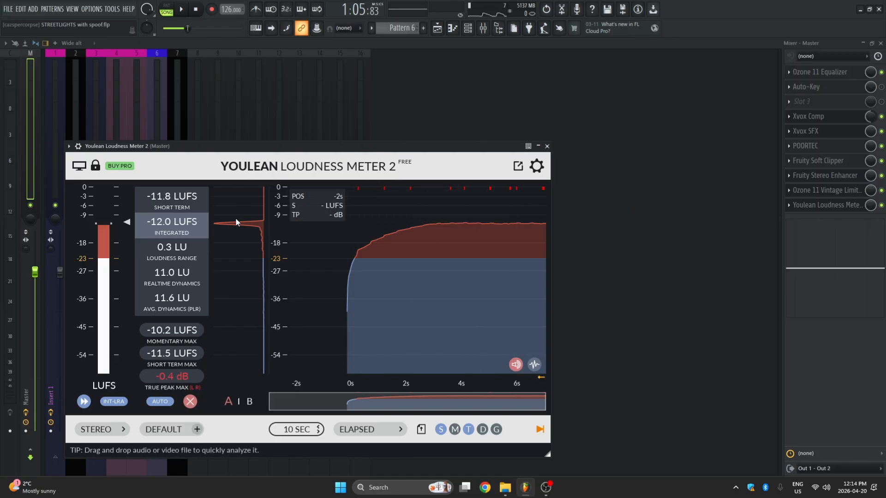
Close the open plugin windows, play the arrangement from about bar 14, and bring the mixer back up
key(Escape)
key(Escape)
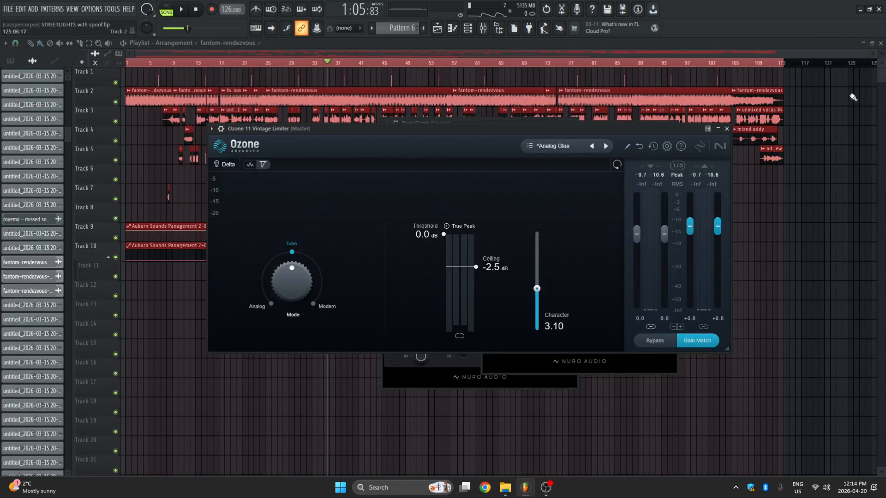
key(Escape)
key(Escape)
key(Escape)
drag(210, 64, 206, 67)
key(space)
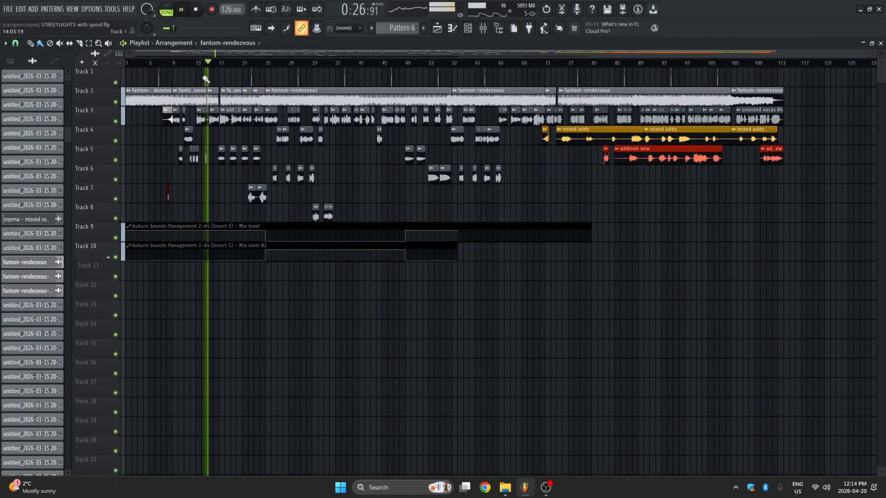
scroll(198, 68, up, 3)
click(483, 28)
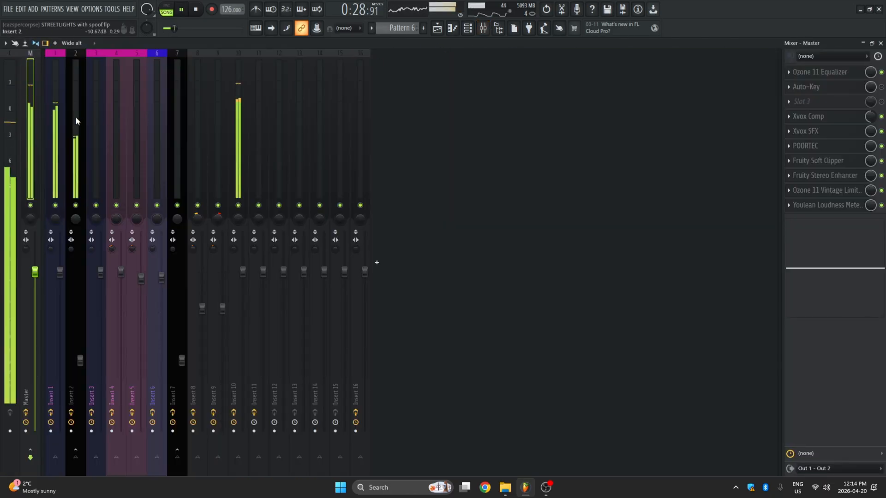
Reopen the Master's Ozone 11 Vintage Limiter, switch its display to the spectrum view, and watch it during playback before pausing
click(826, 101)
click(614, 12)
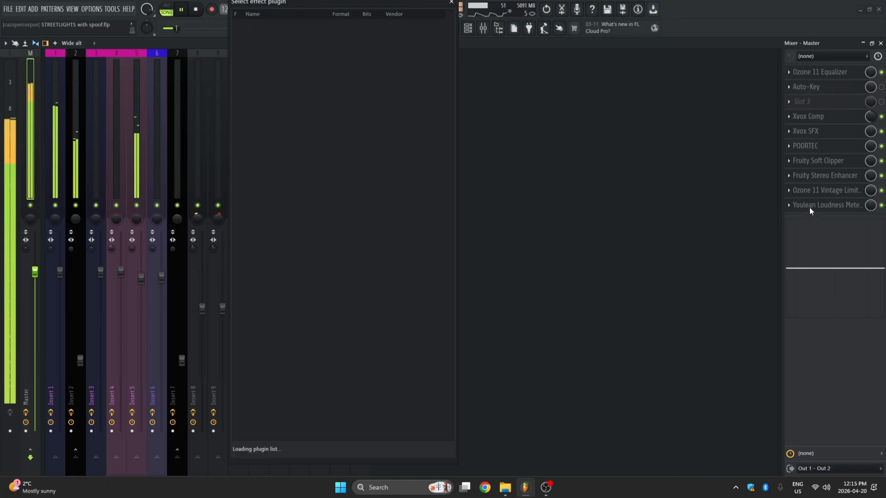
click(815, 190)
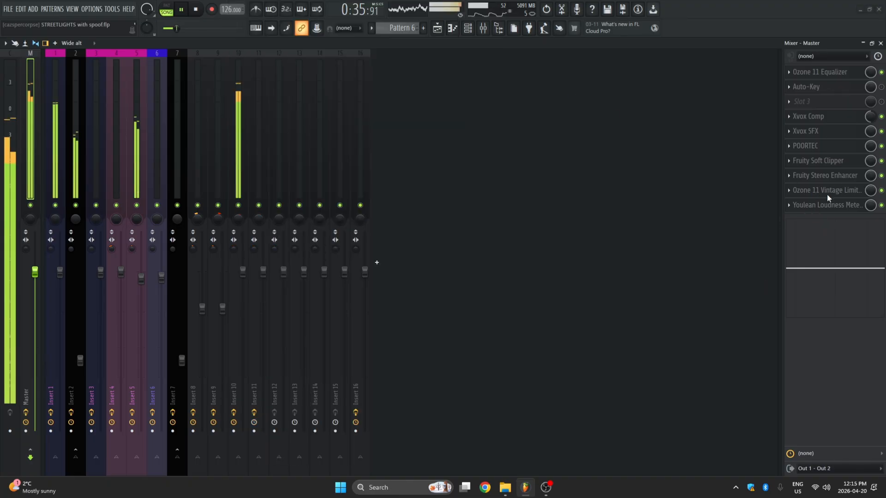
click(827, 194)
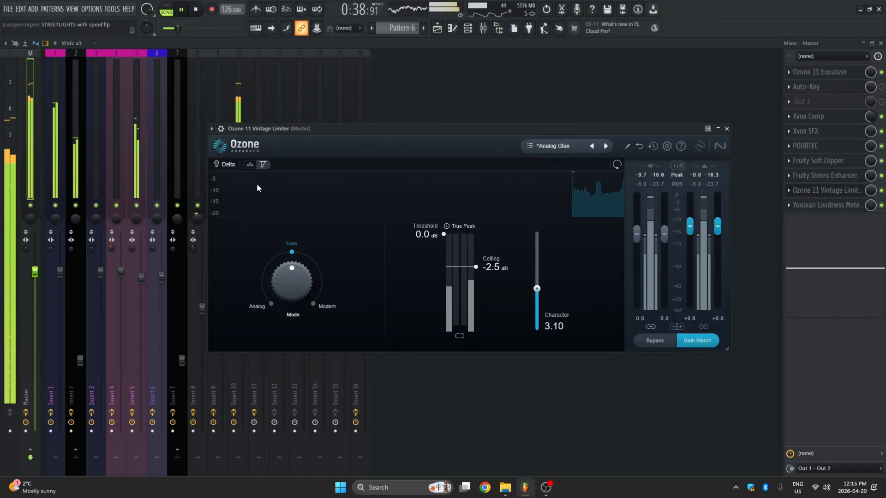
click(249, 165)
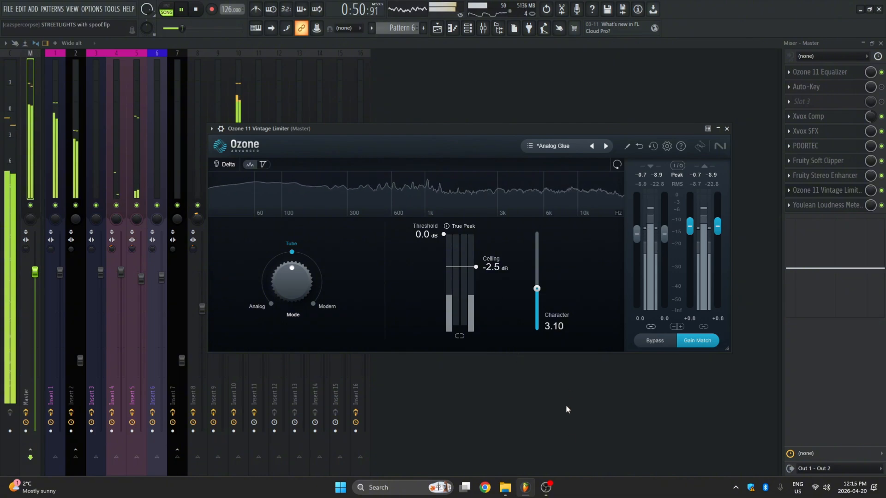
click(184, 10)
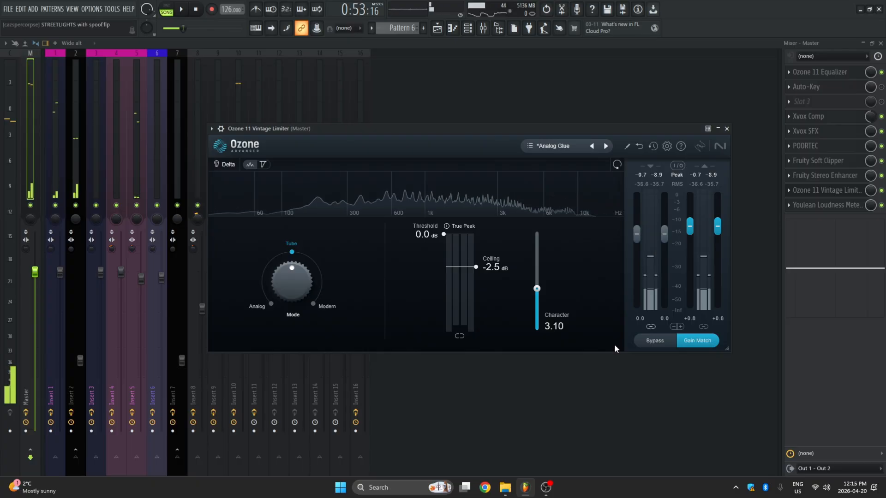